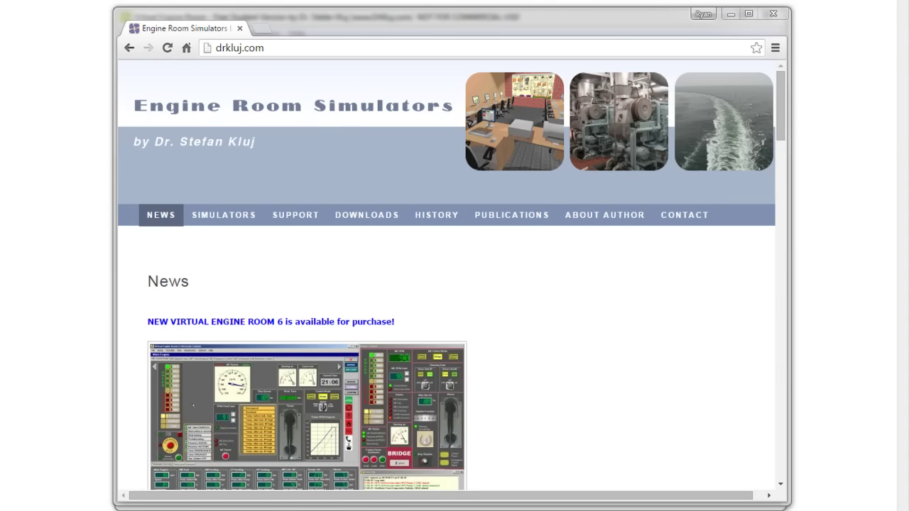
Open the Free Student Version page from the news on the Engine Room Simulators website.
left_click(312, 21)
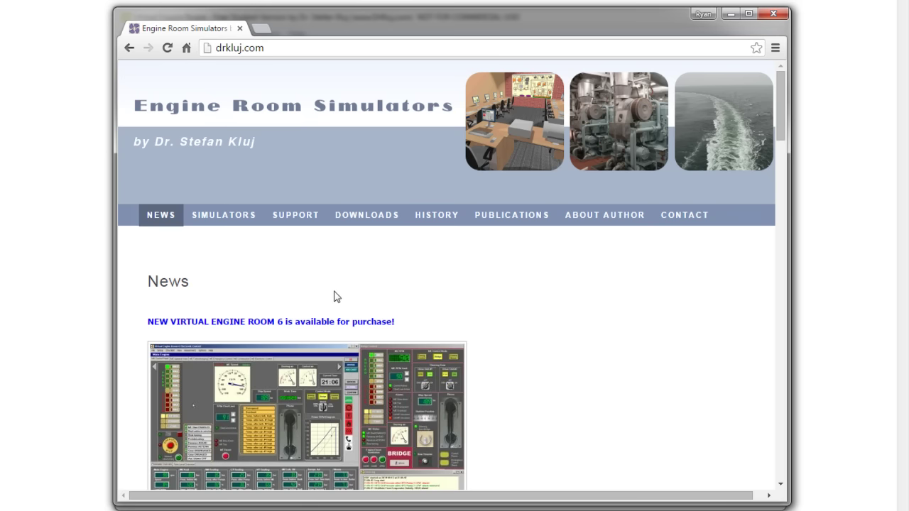
scroll(333, 296, "down", 5)
scroll(334, 296, "down", 10)
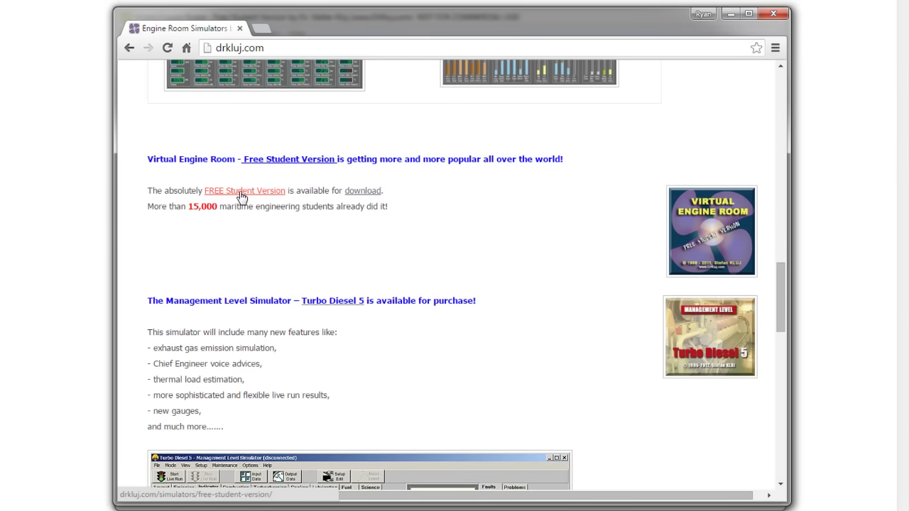
left_click(237, 191)
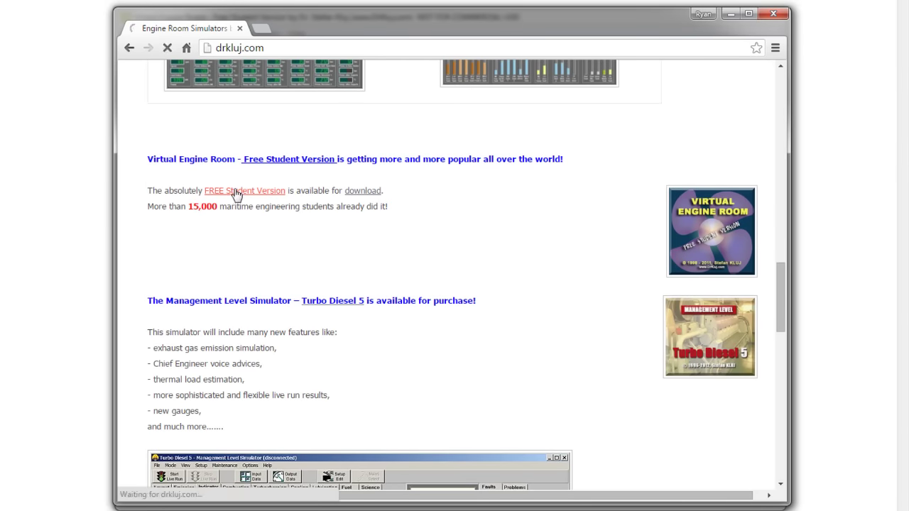
Review the Virtual Engine Room Free Student Version description, its usage terms, and its list of simulated systems.
scroll(345, 253, "down", 3)
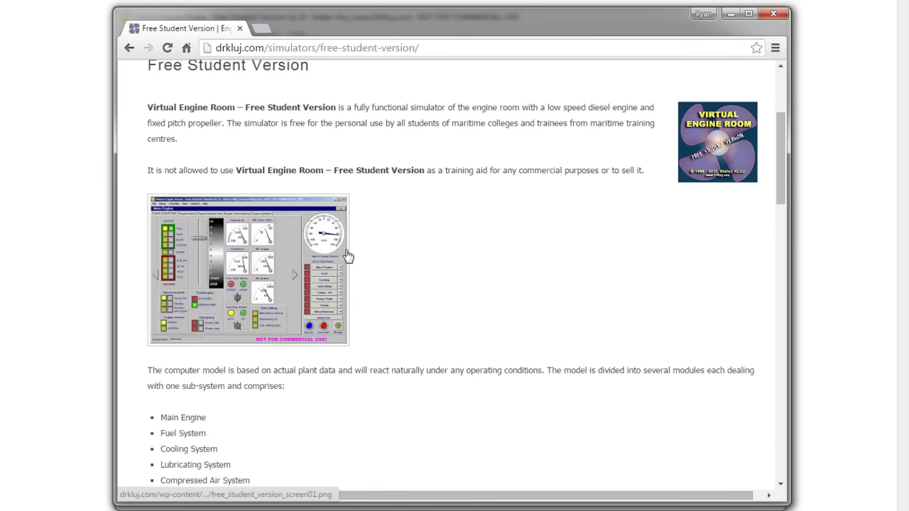
scroll(308, 263, "down", 5)
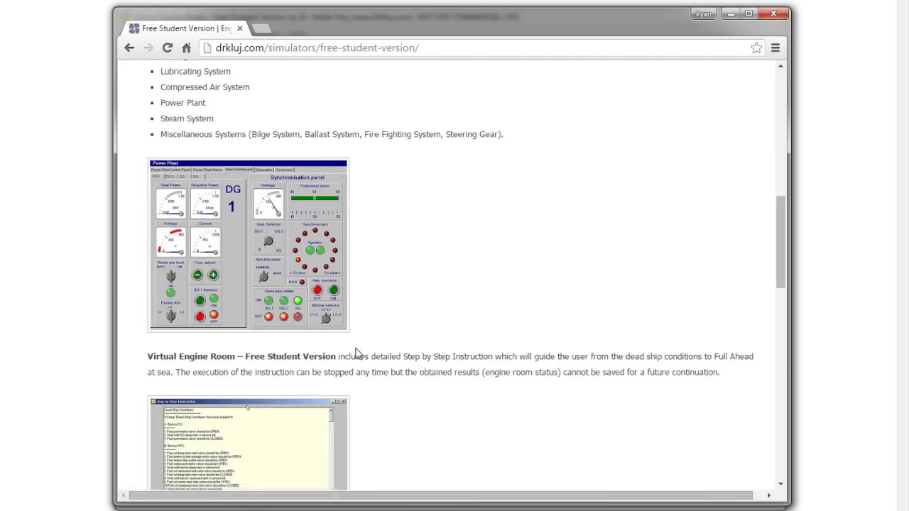
scroll(357, 354, "down", 3)
scroll(357, 353, "up", 5)
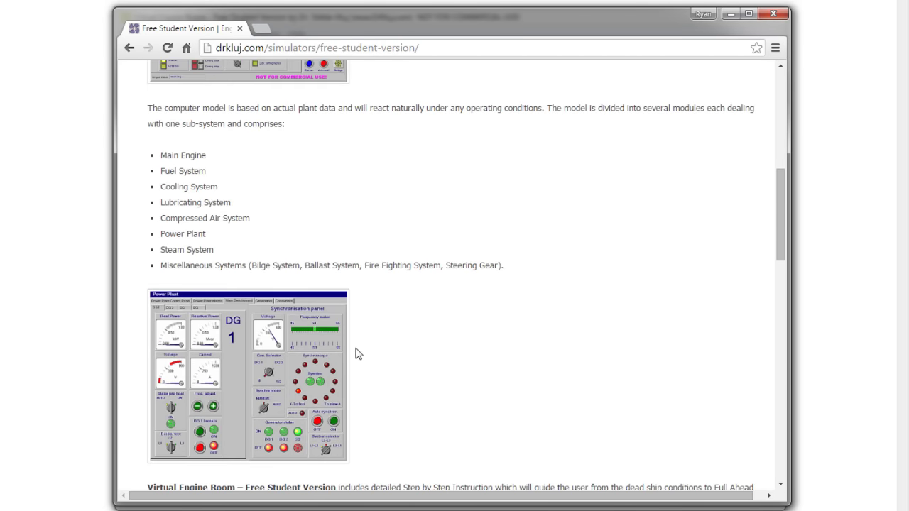
scroll(357, 354, "up", 3)
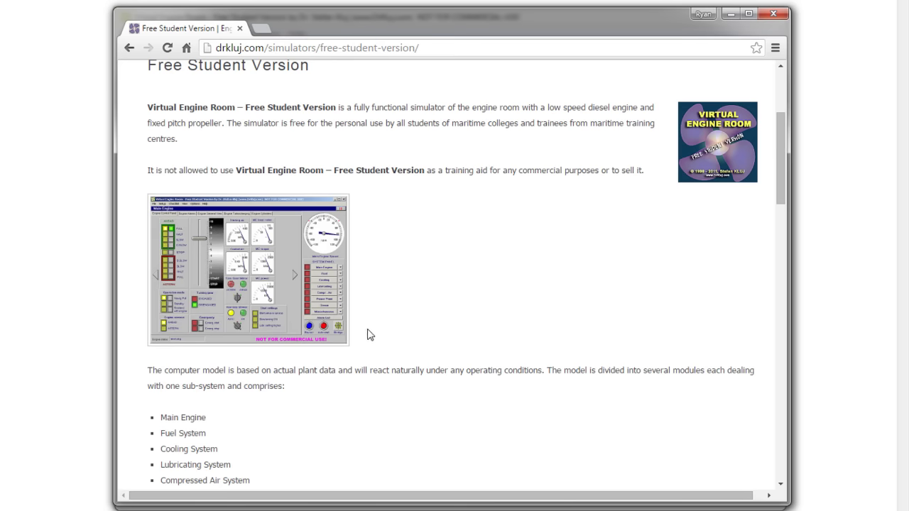
scroll(368, 335, "up", 2)
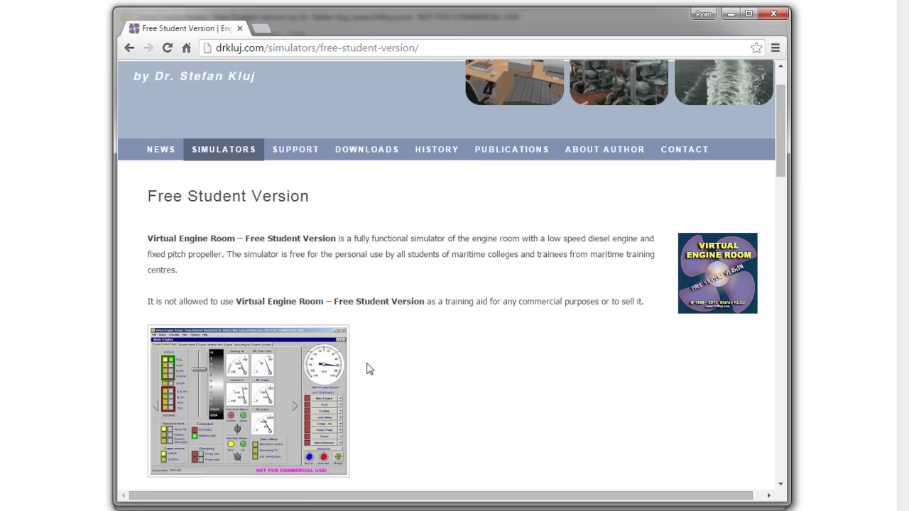
scroll(368, 369, "down", 1)
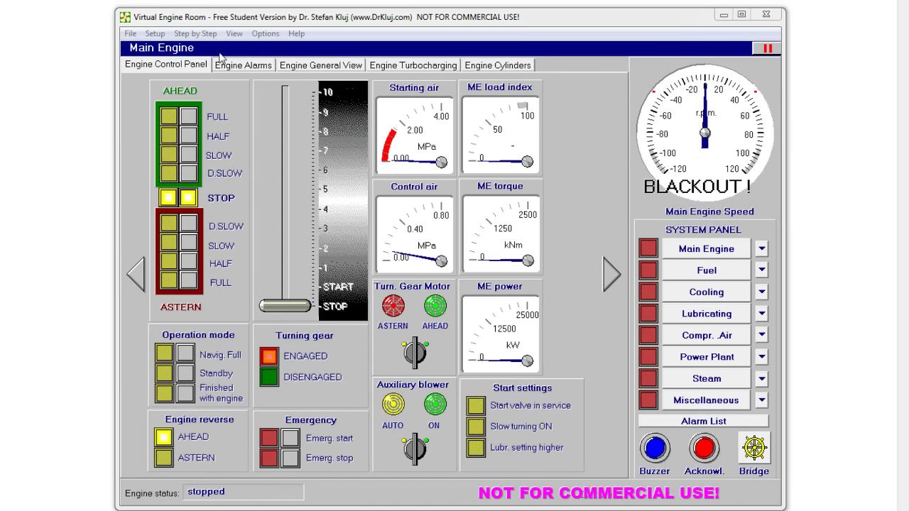
Load the Full Ahead at Sea setup in the Virtual Engine Room simulator.
left_click(177, 34)
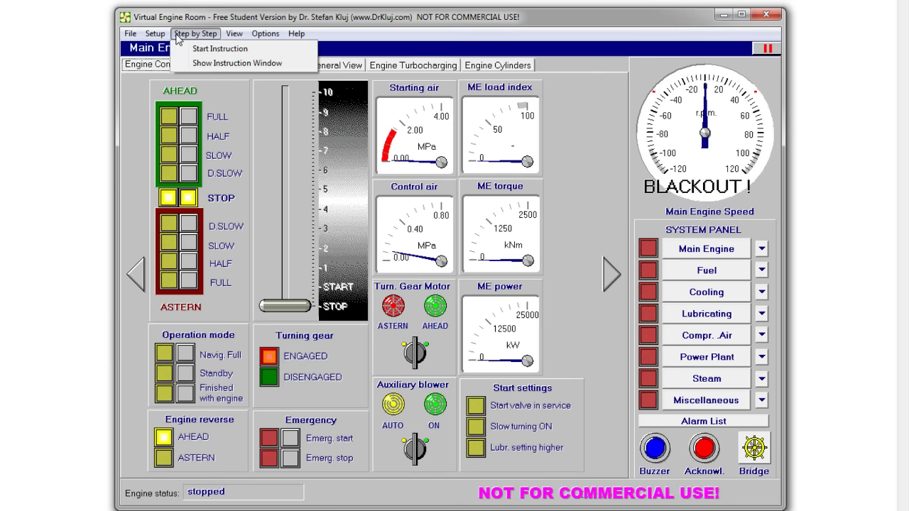
mouse_move(155, 34)
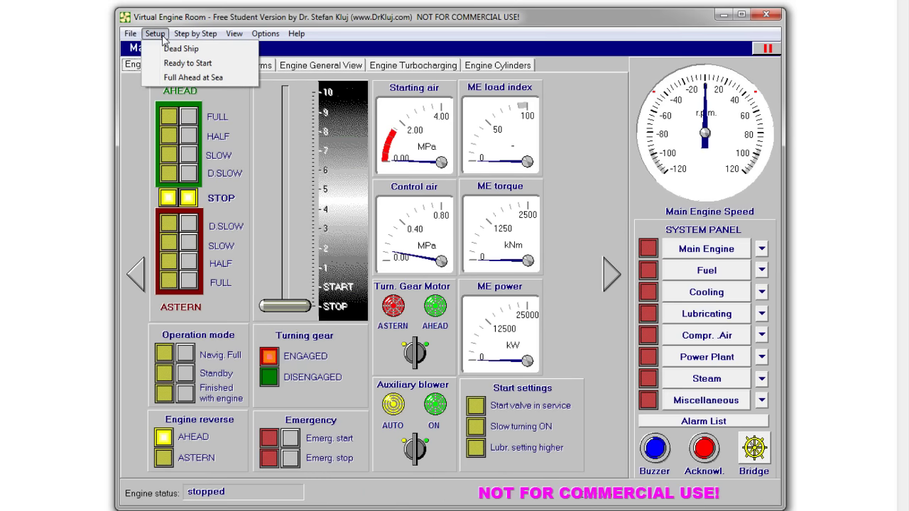
left_click(183, 78)
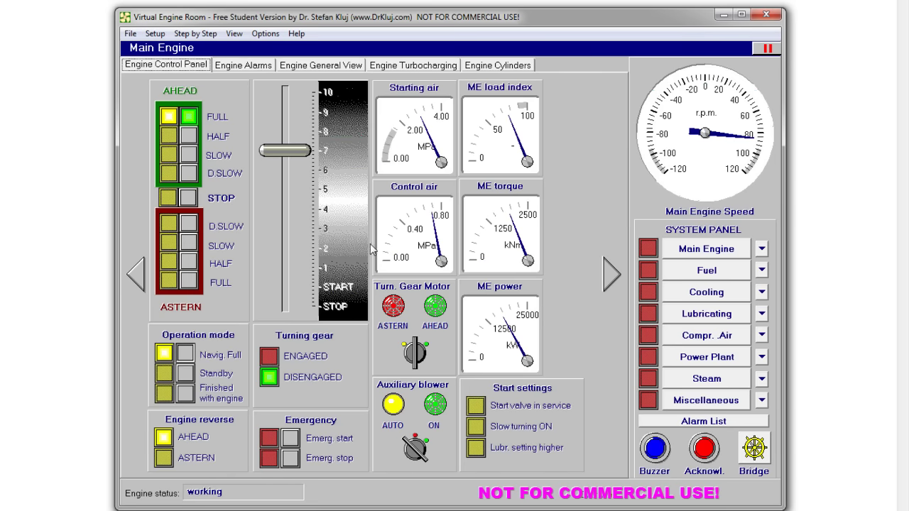
mouse_move(412, 261)
Load the Dead Ship setup and use the pocket lamp to get past the blackout.
left_click(179, 35)
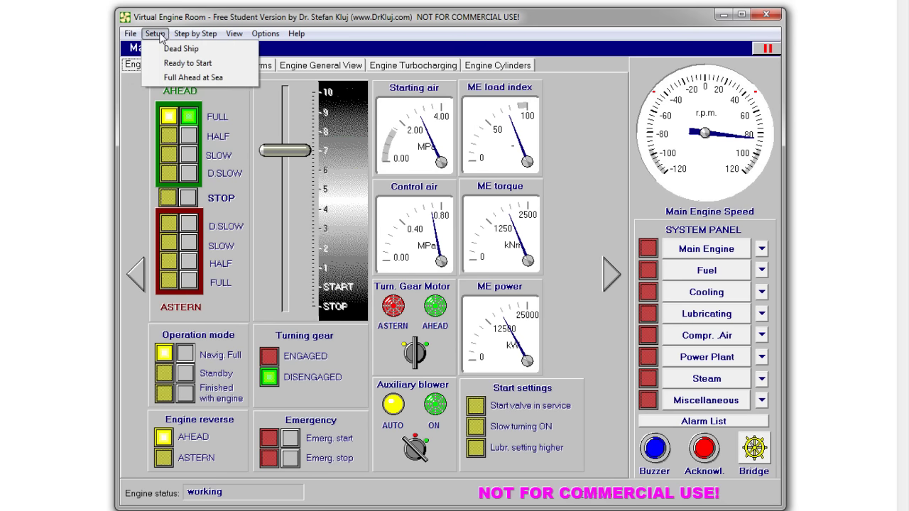
left_click(160, 48)
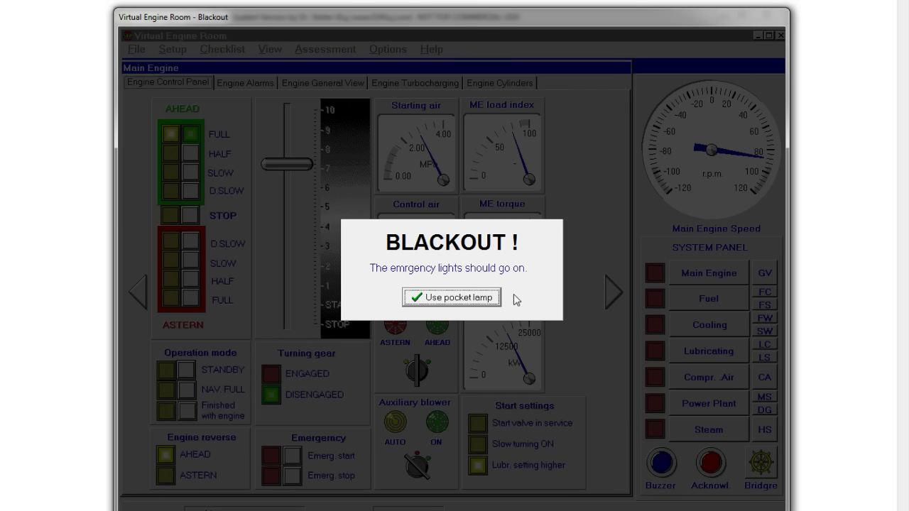
left_click(451, 298)
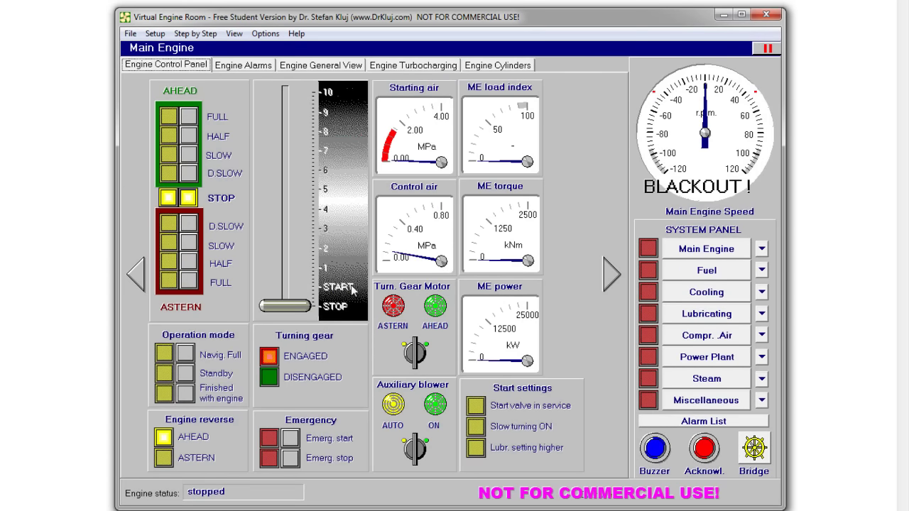
left_click(155, 33)
left_click(165, 49)
left_click(154, 33)
left_click(155, 49)
left_click(155, 33)
left_click(157, 48)
In the power plant, set the emergency generator's start mode to MANUAL and start the generator.
left_click(697, 358)
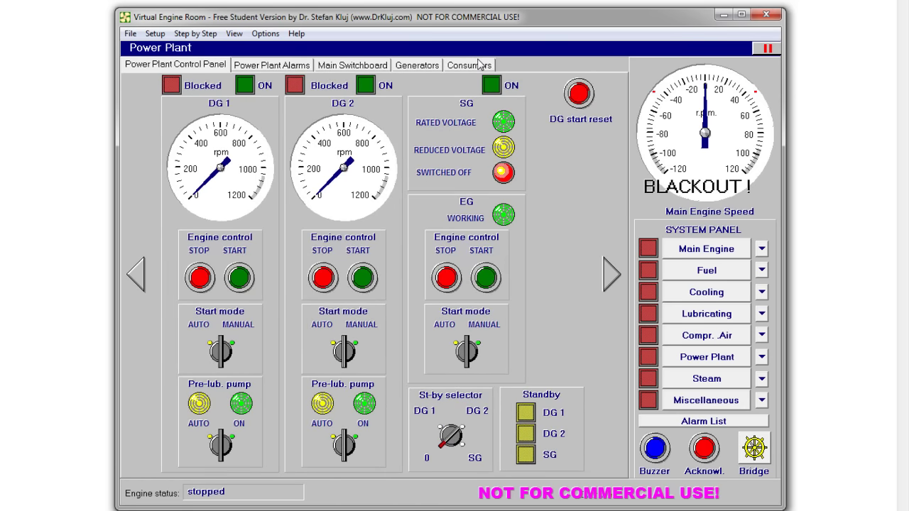
left_click(479, 64)
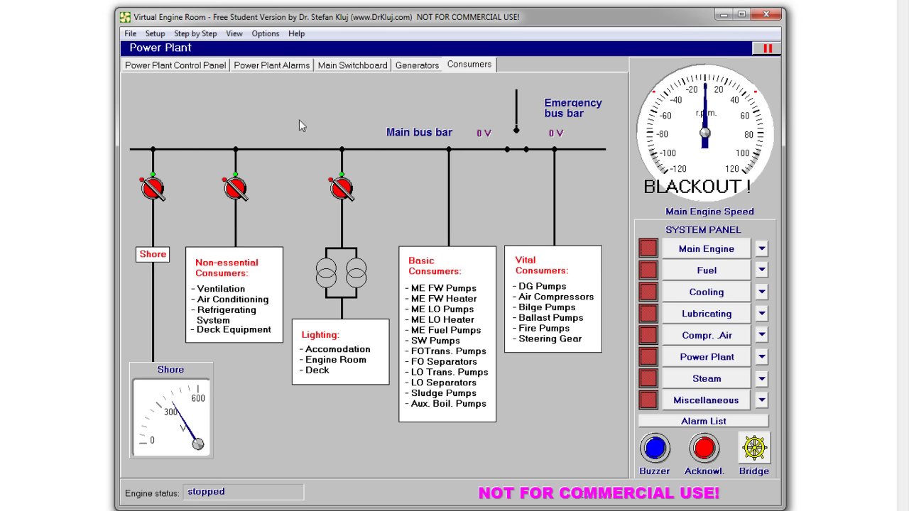
left_click(208, 66)
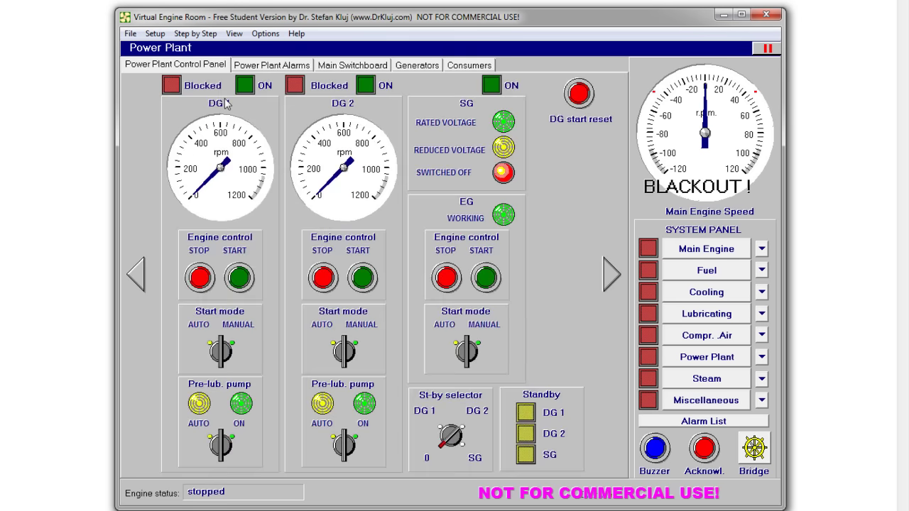
left_click(479, 344)
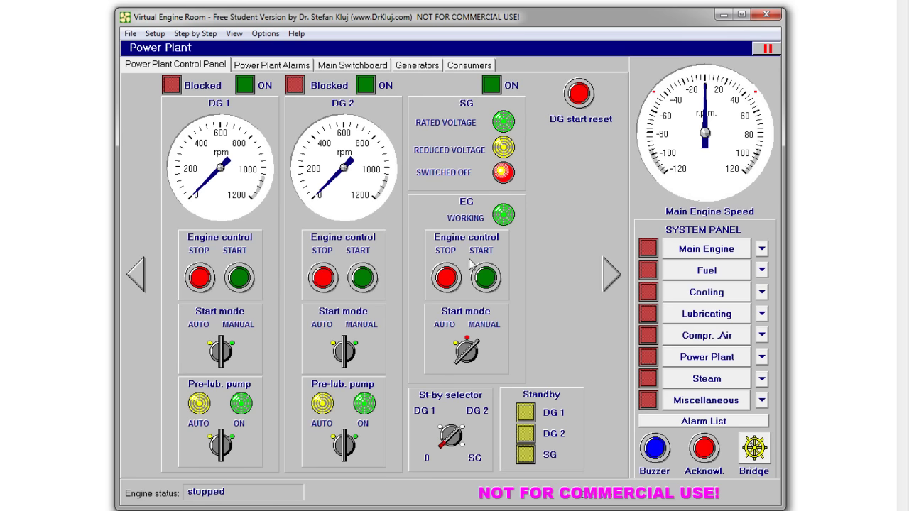
mouse_move(229, 193)
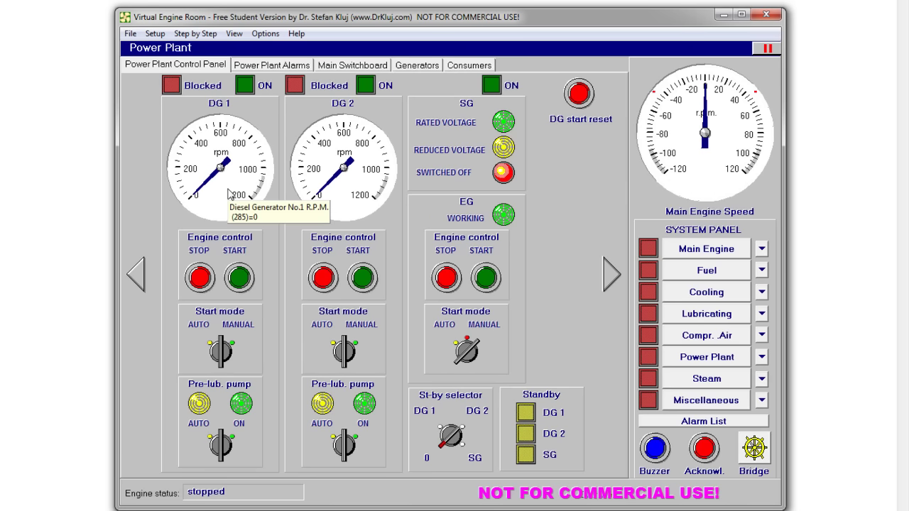
left_click(485, 281)
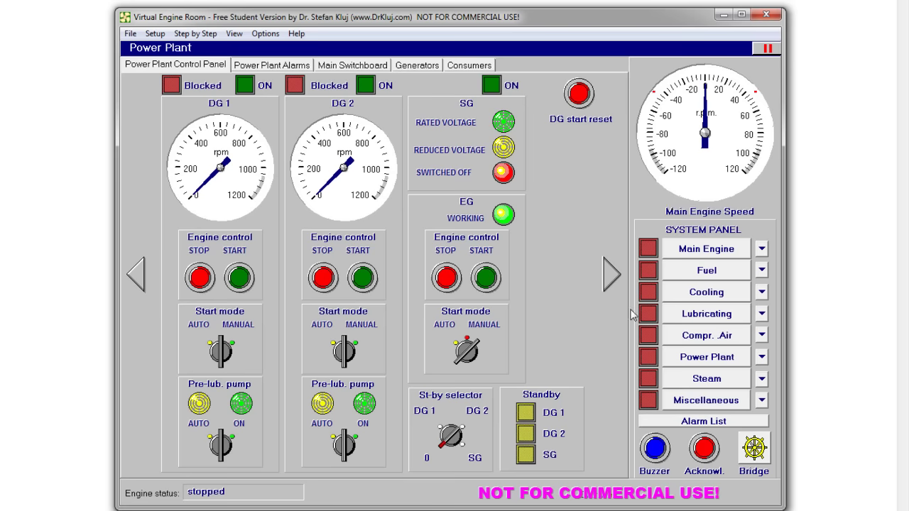
In the compressed air diagram, open the DG receiver's inlet valve and start the emergency compressor.
left_click(684, 341)
left_click(375, 69)
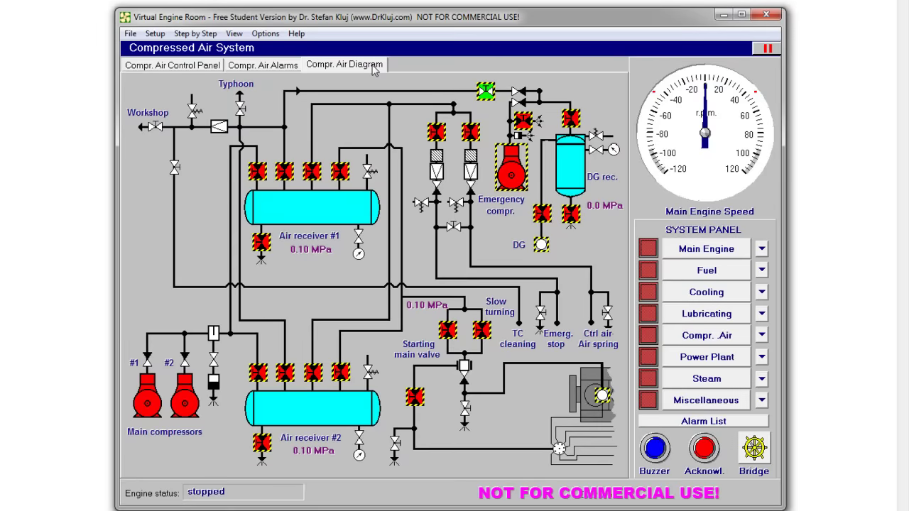
left_click(570, 119)
left_click(508, 178)
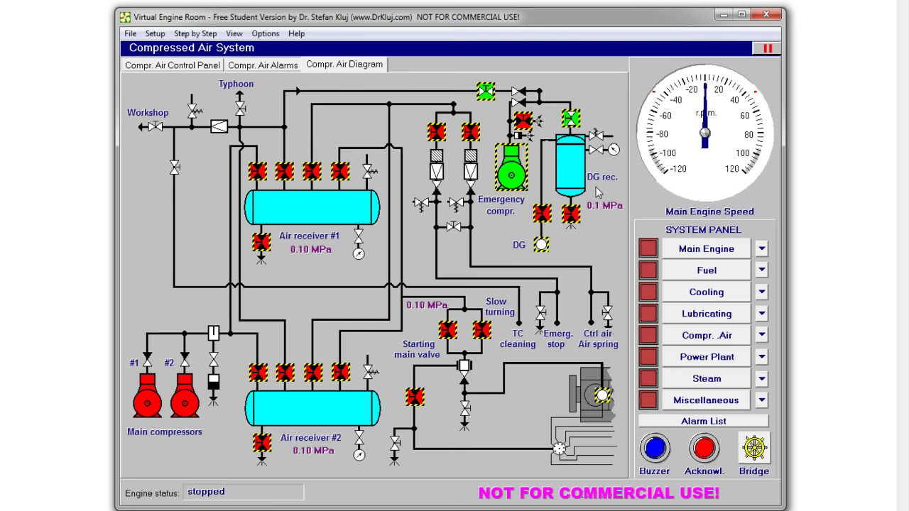
In the lubricating oil storage diagram, open the DG LO tank's inlet valve and the intake valve to fill the tank.
left_click(683, 315)
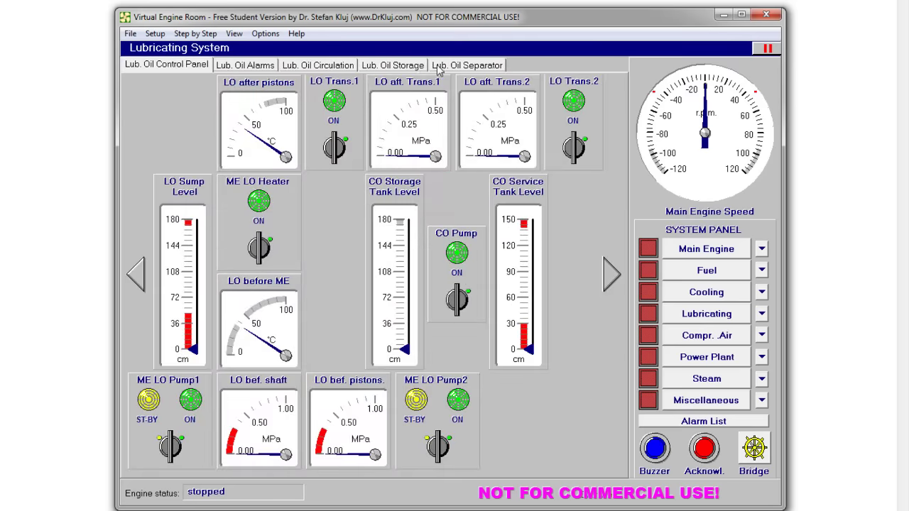
left_click(411, 69)
left_click(443, 131)
left_click(226, 96)
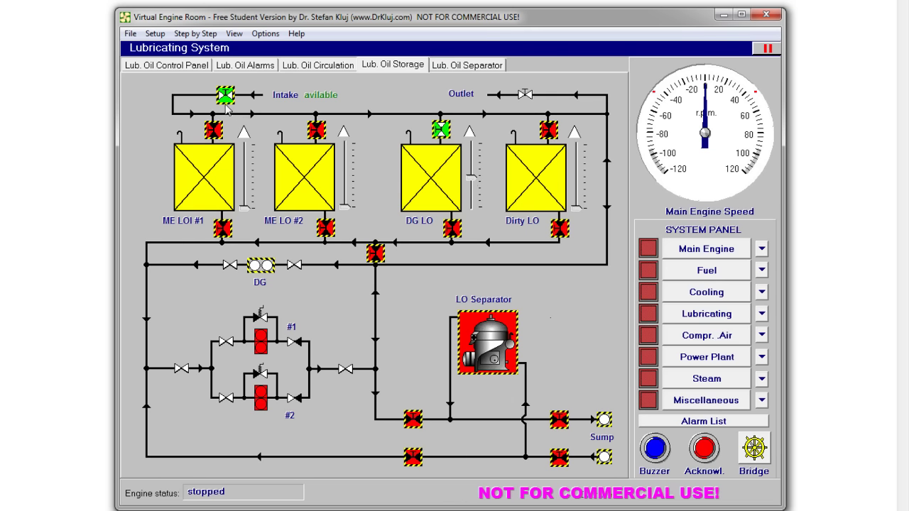
Close the lubricating oil intake valve and the DG LO tank's inlet valve.
mouse_move(223, 99)
left_click(226, 98)
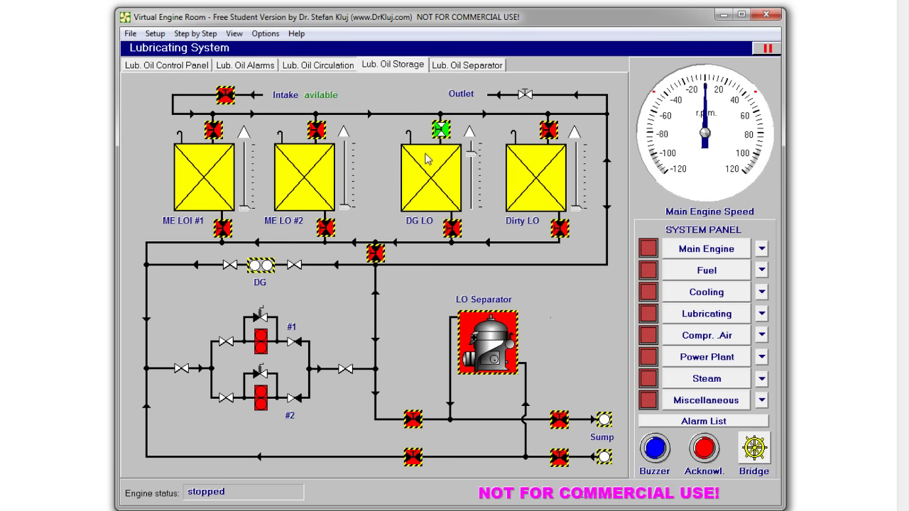
left_click(441, 130)
In the fuel storage diagram, open the DO intake valve and the DO deep tank's outlet valve.
left_click(718, 276)
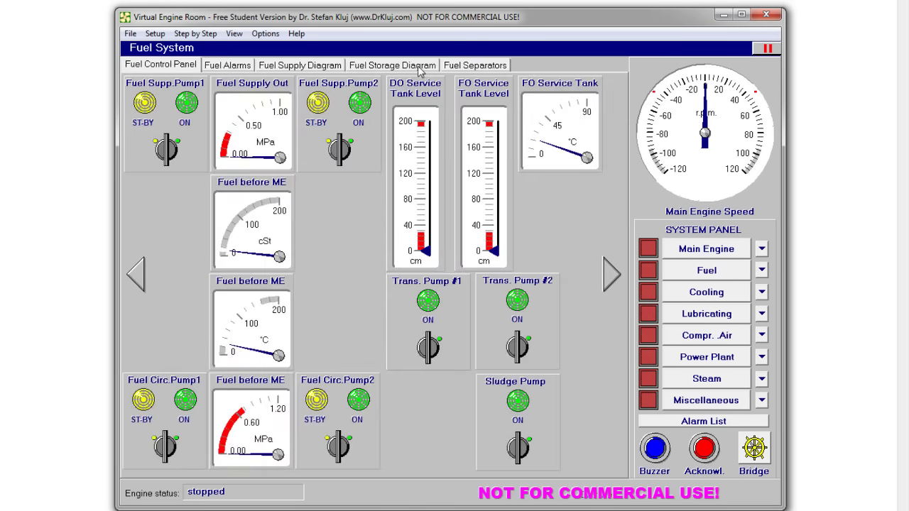
left_click(421, 68)
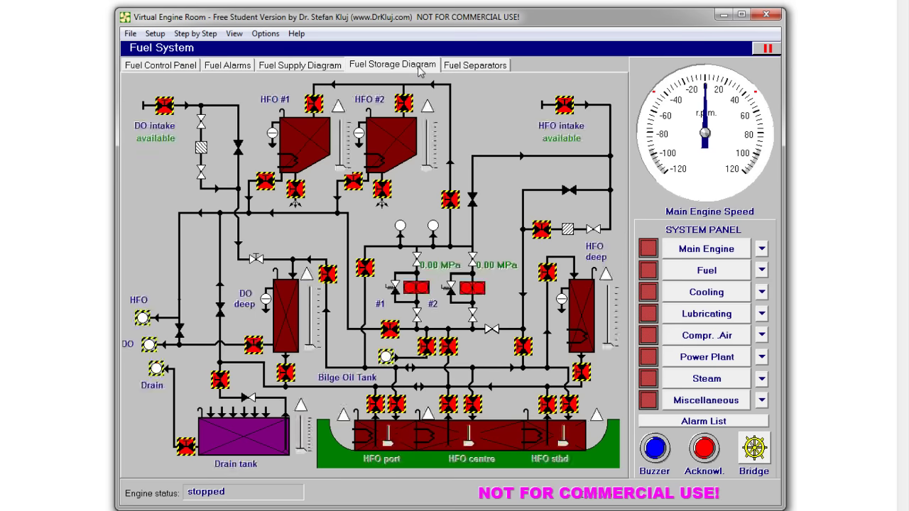
left_click(163, 107)
left_click(254, 345)
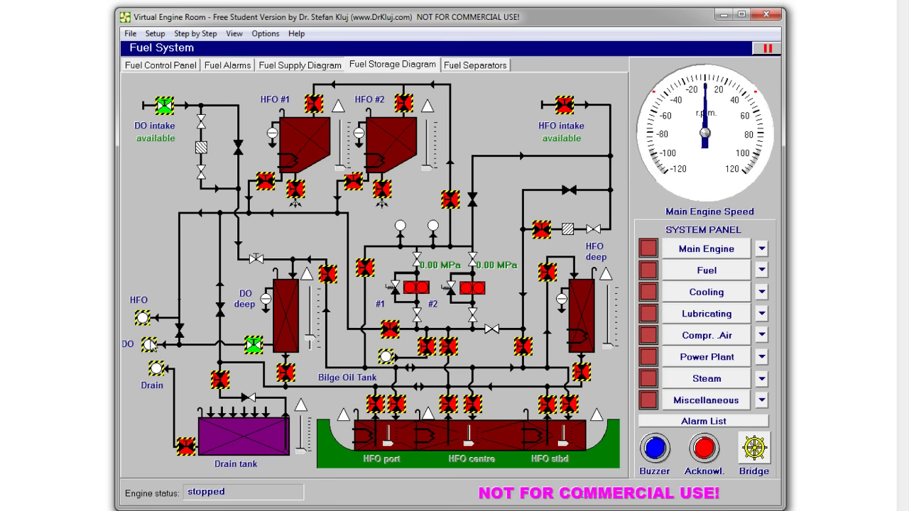
Fill the DO service tank through its inlet valve and the pump bypassing the DO separator, and close the DO intake valve.
left_click(149, 344)
left_click(204, 147)
left_click(572, 174)
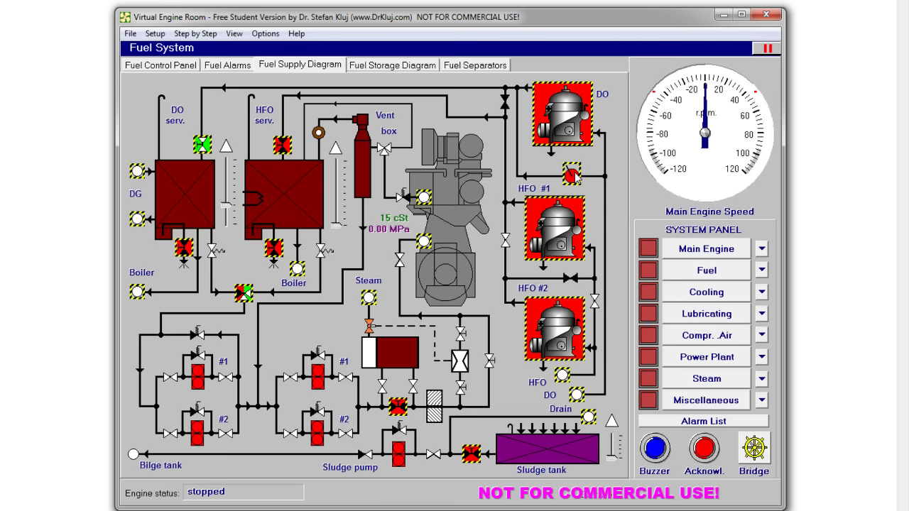
left_click(366, 68)
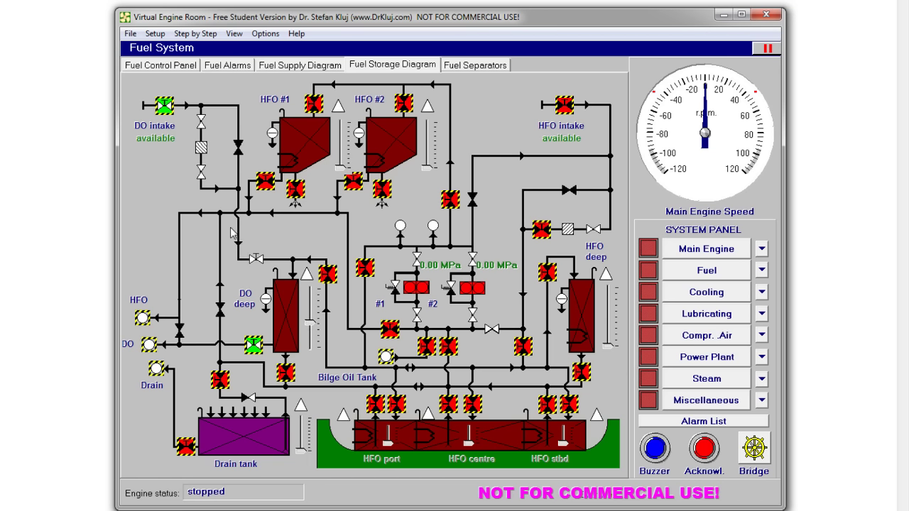
left_click(164, 107)
Return to the compressed air diagram and stop the emergency compressor.
left_click(686, 335)
left_click(362, 66)
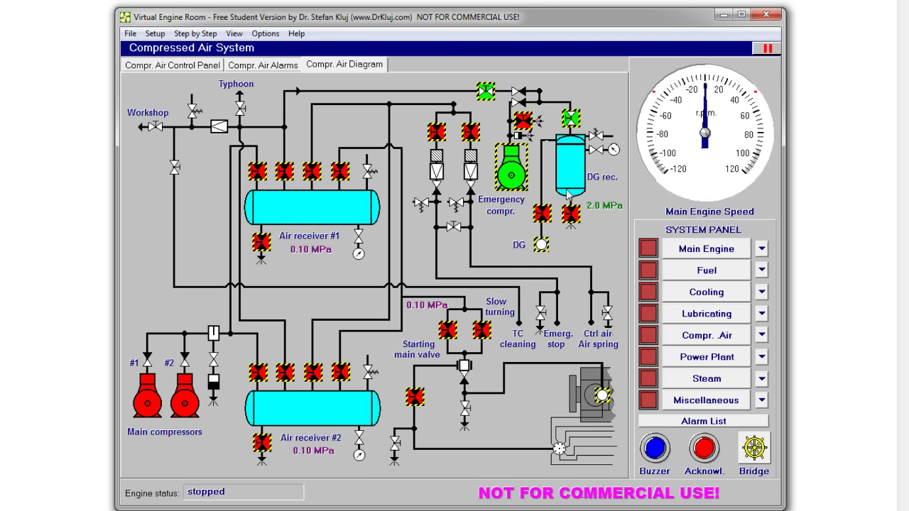
left_click(516, 178)
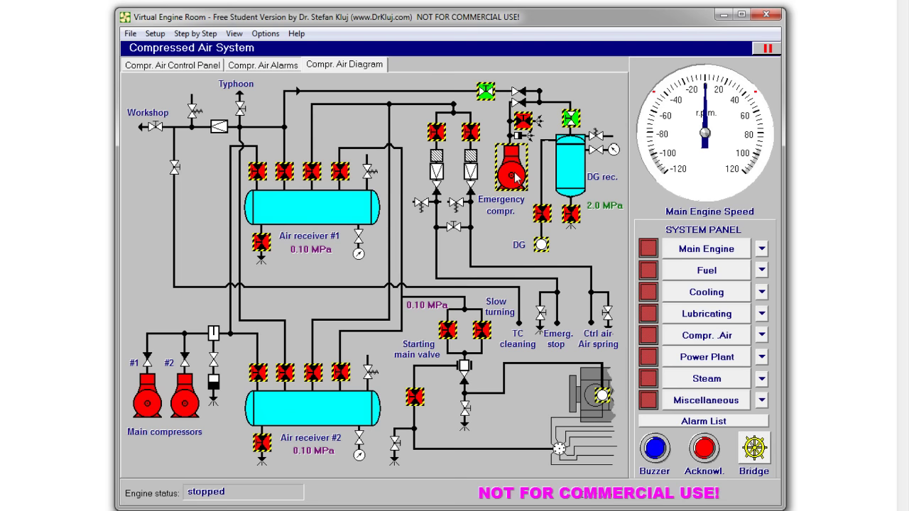
Drain the DG air receiver briefly, close its drain valve, and open the start air valve to the diesel generators.
left_click(572, 216)
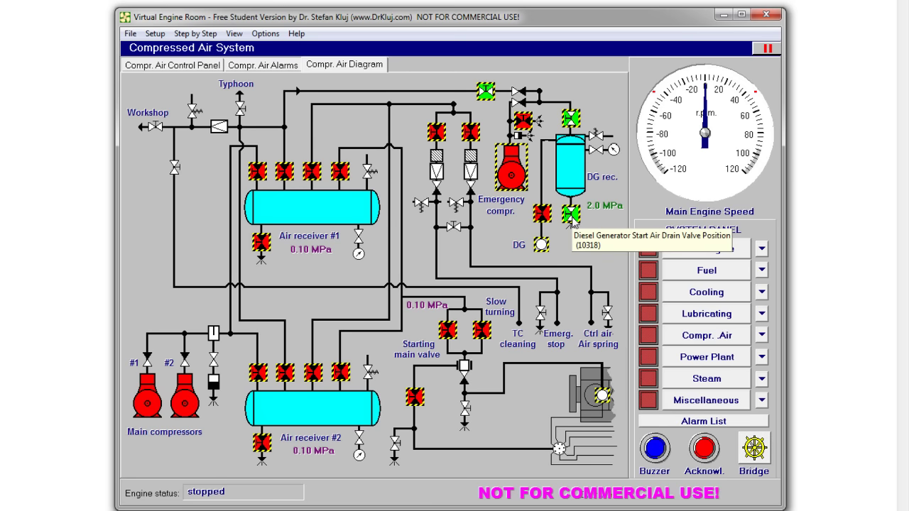
left_click(572, 215)
left_click(542, 217)
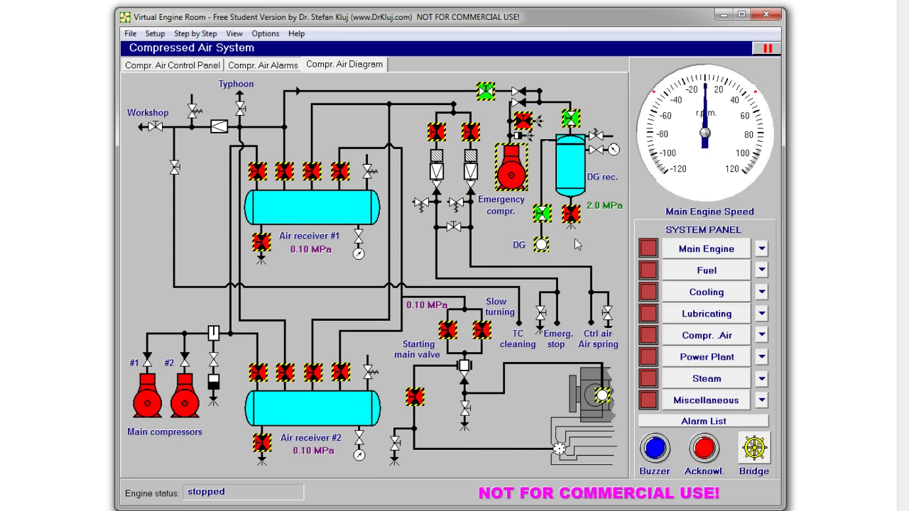
In the power plant's generators diagram, open the compressed air and DO valves to DG 1.
left_click(681, 355)
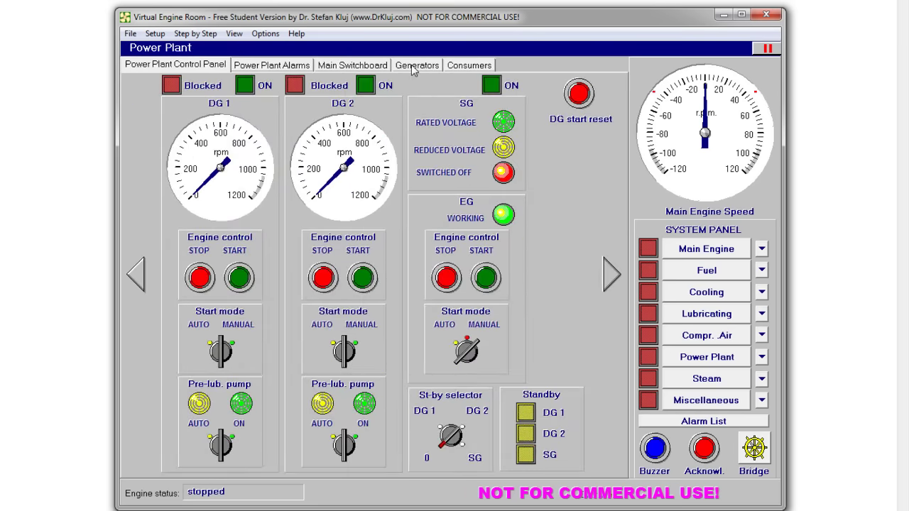
left_click(416, 65)
left_click(219, 185)
left_click(237, 227)
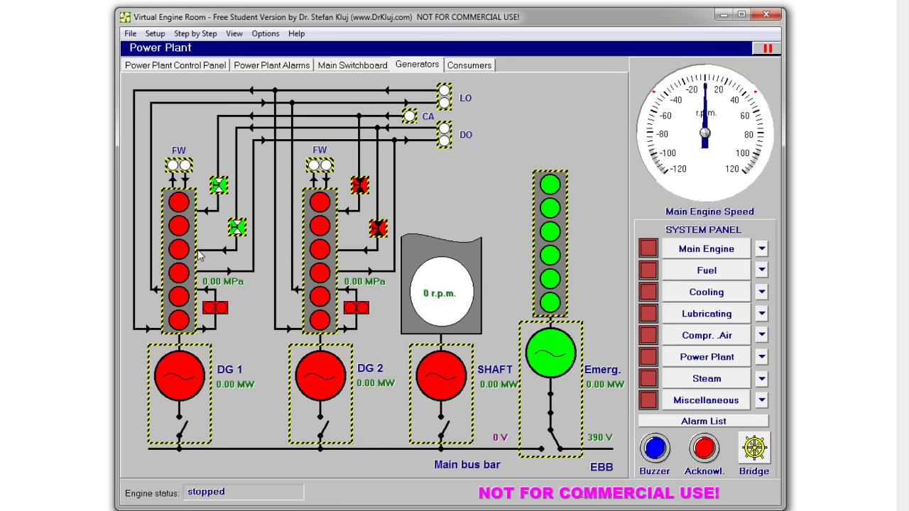
Run the DG 1 pre-lubrication pump, switch it to AUTO, set the start mode to MANUAL and start DG 1.
left_click(215, 69)
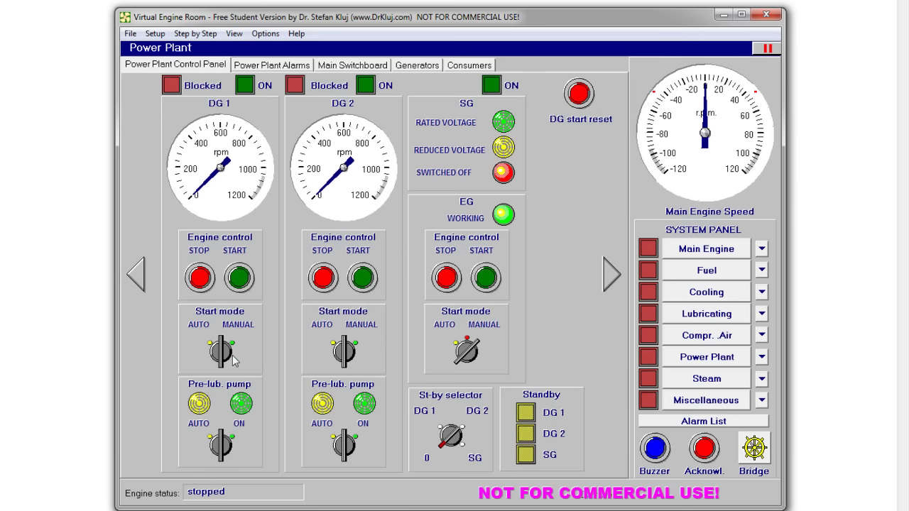
left_click(216, 445)
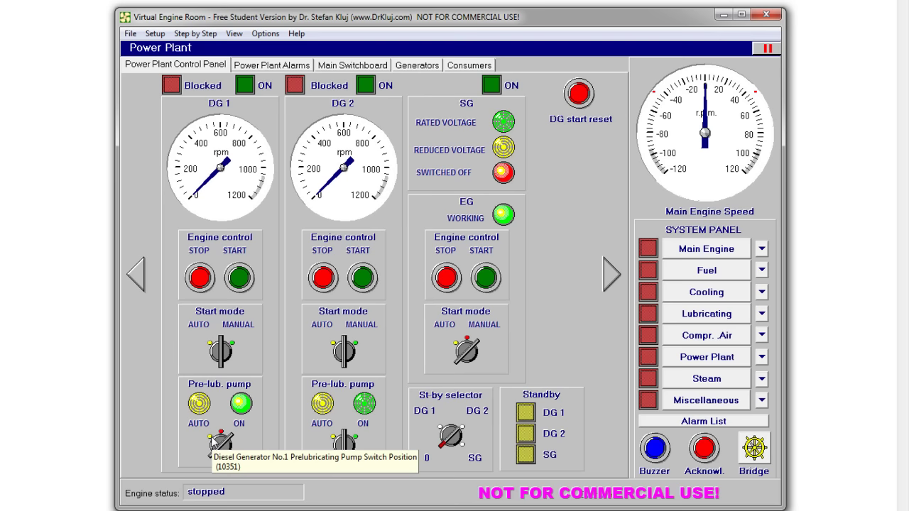
left_click(215, 442)
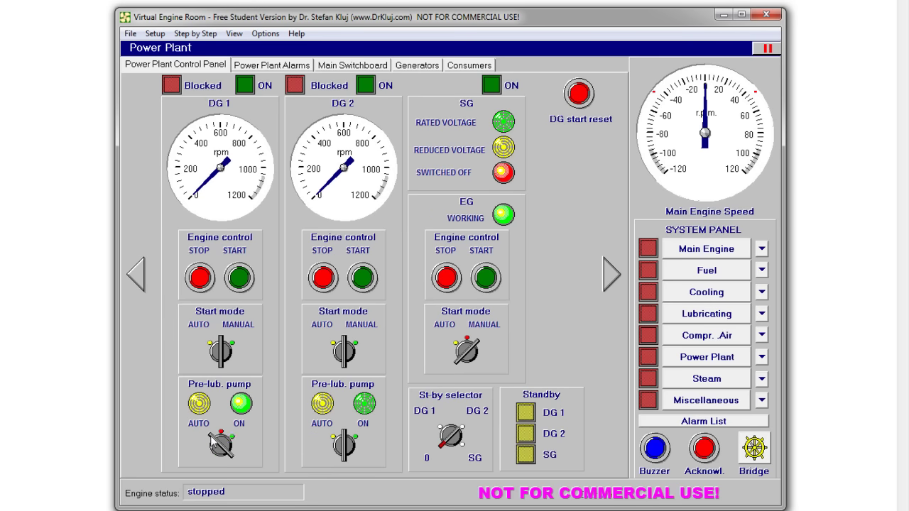
left_click(229, 346)
left_click(238, 278)
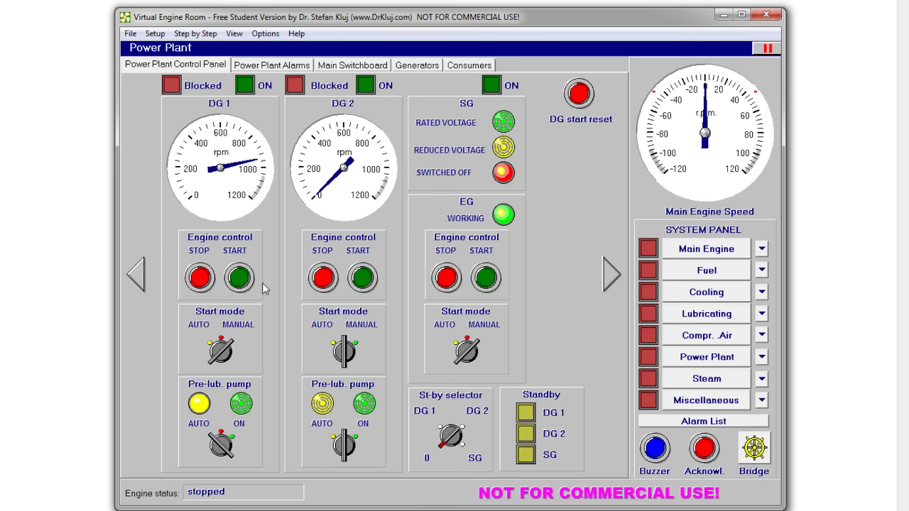
On the main switchboard, set the DG 1 stator pre-heat to AUTO.
left_click(338, 68)
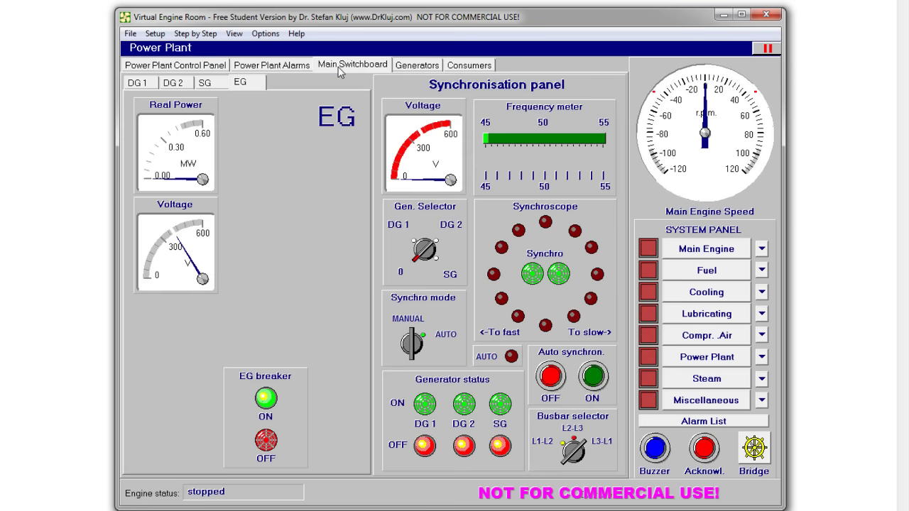
left_click(148, 83)
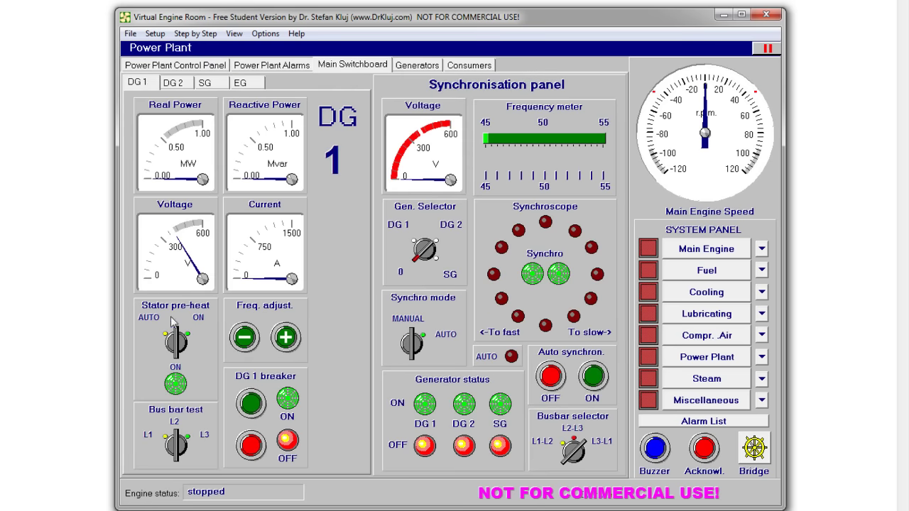
left_click(187, 340)
left_click(166, 339)
Stop the emergency generator with its start mode on MANUAL, and close the DG 1 breaker on the main switchboard.
left_click(161, 64)
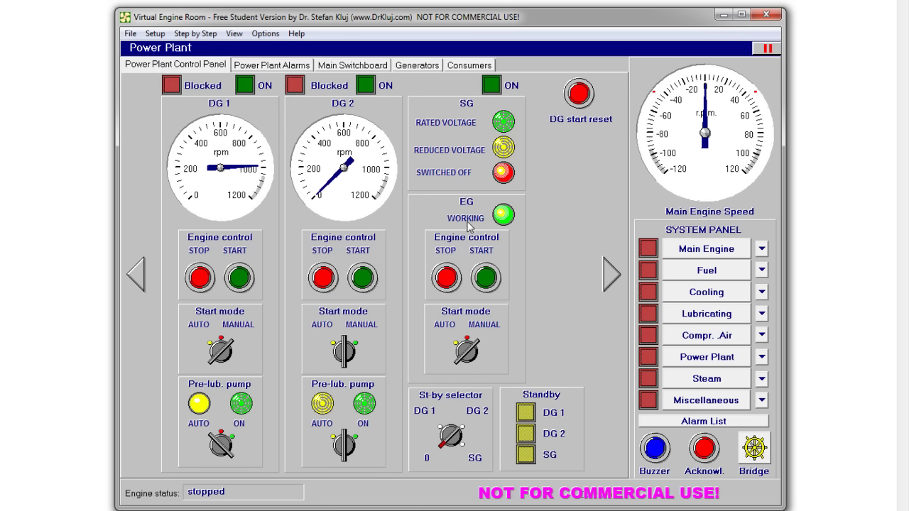
left_click(466, 344)
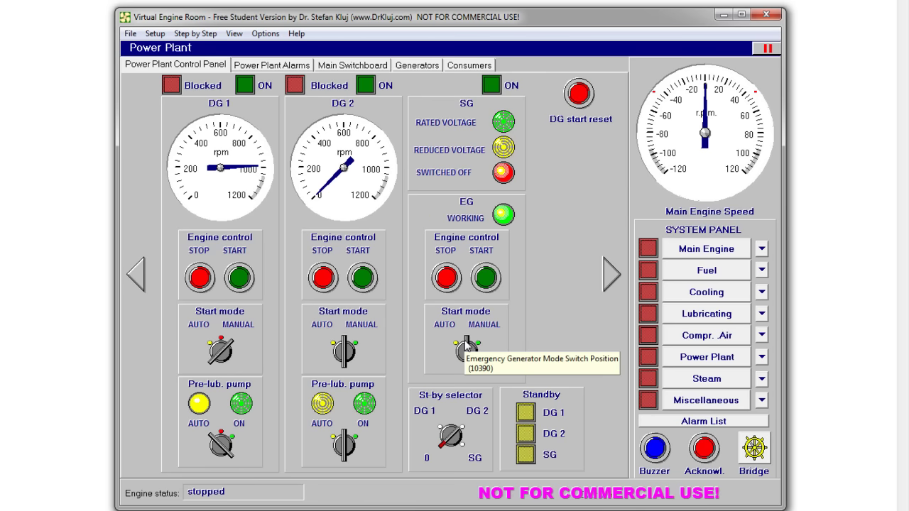
left_click(467, 347)
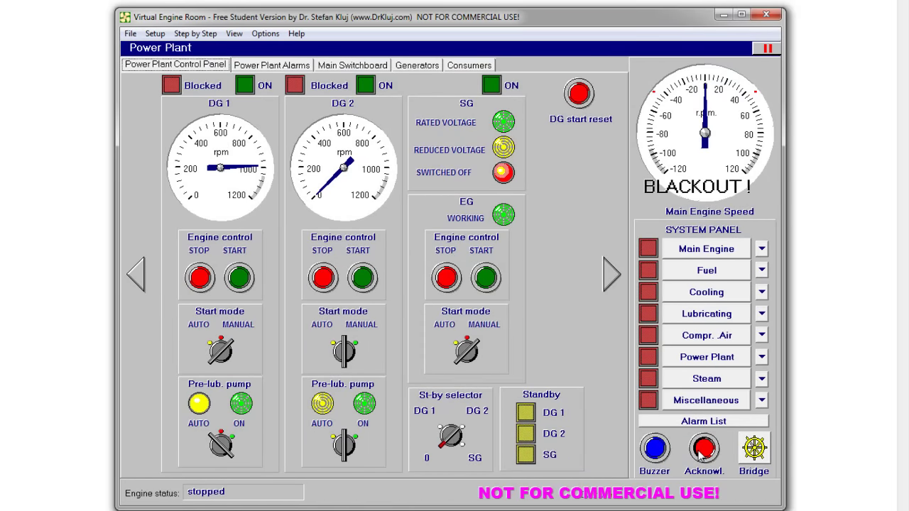
left_click(323, 65)
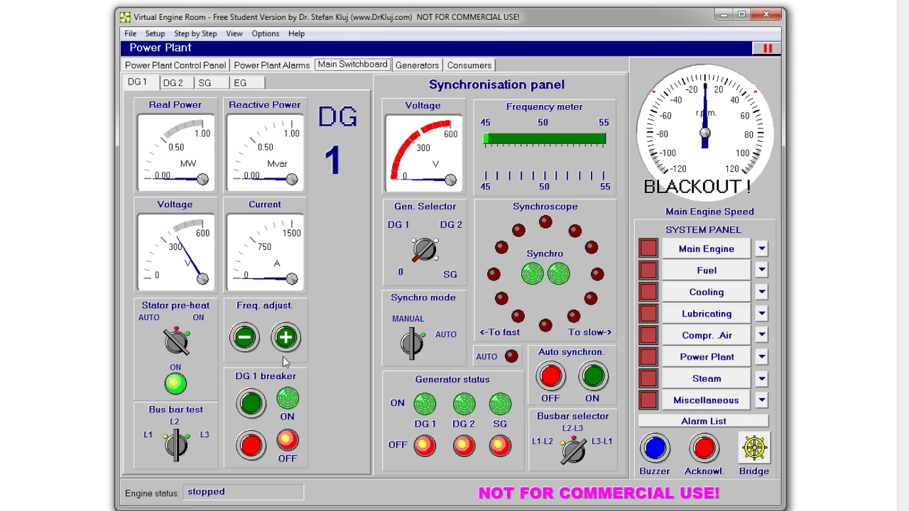
left_click(252, 405)
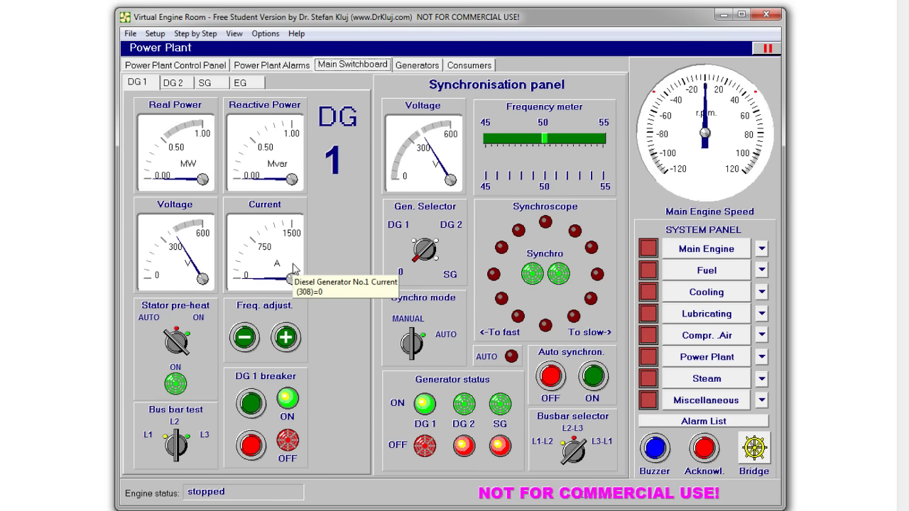
In the sea water cooling diagram, open the suction valve at the upper left sea chest.
left_click(692, 290)
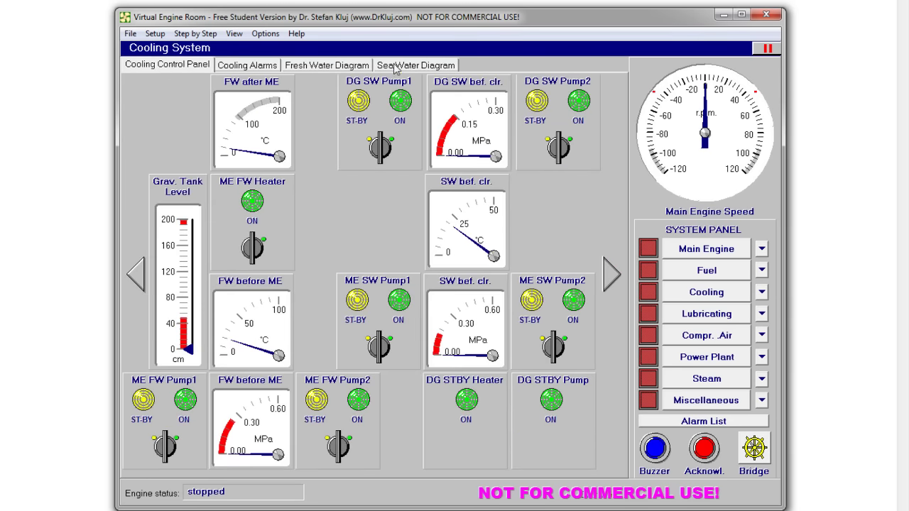
left_click(396, 65)
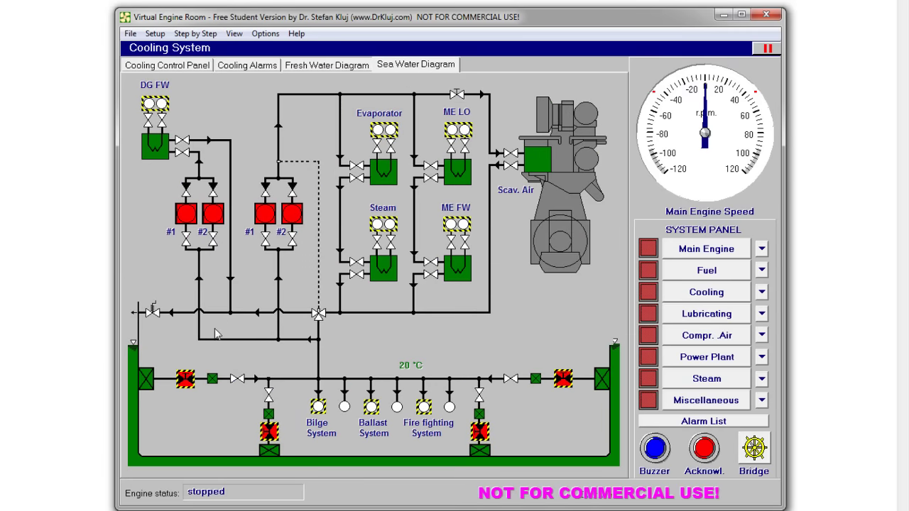
left_click(186, 379)
Start DG SW Pump1 and ME SW Pump1, and set DG SW Pump2 and ME SW Pump2 to standby.
left_click(188, 67)
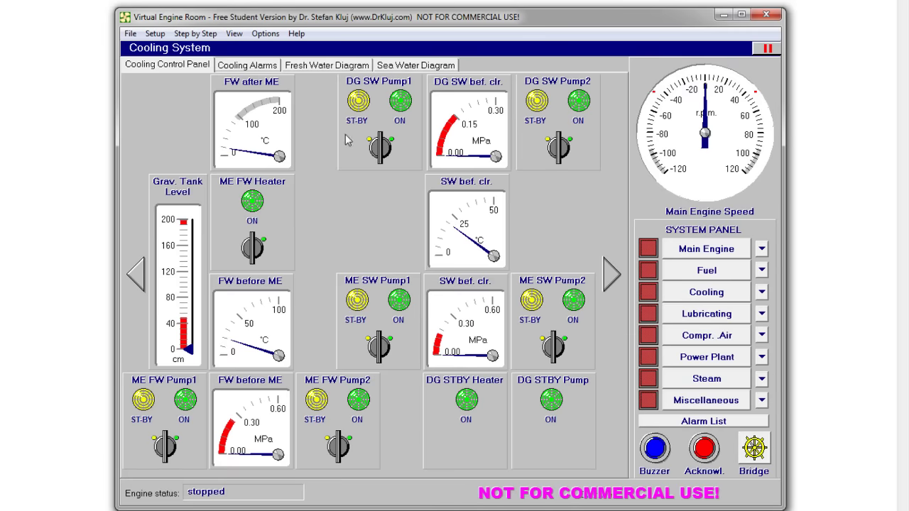
left_click(380, 147)
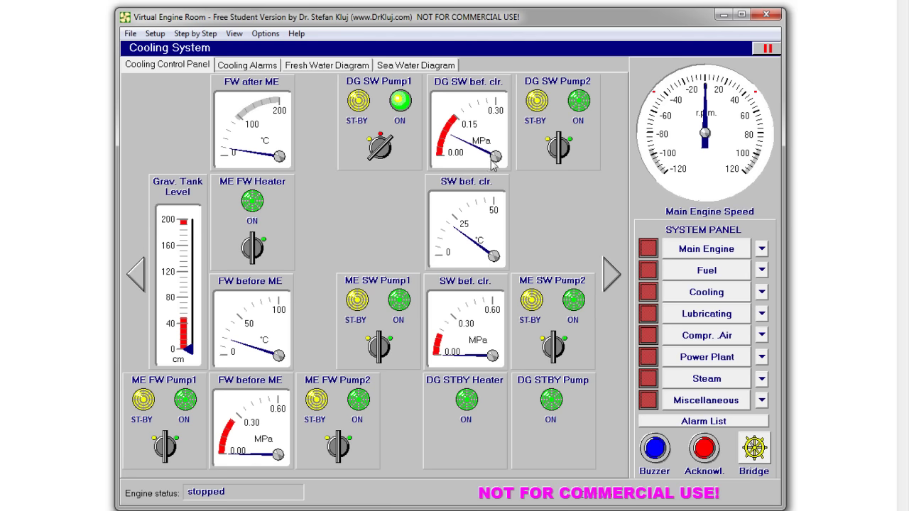
left_click(551, 142)
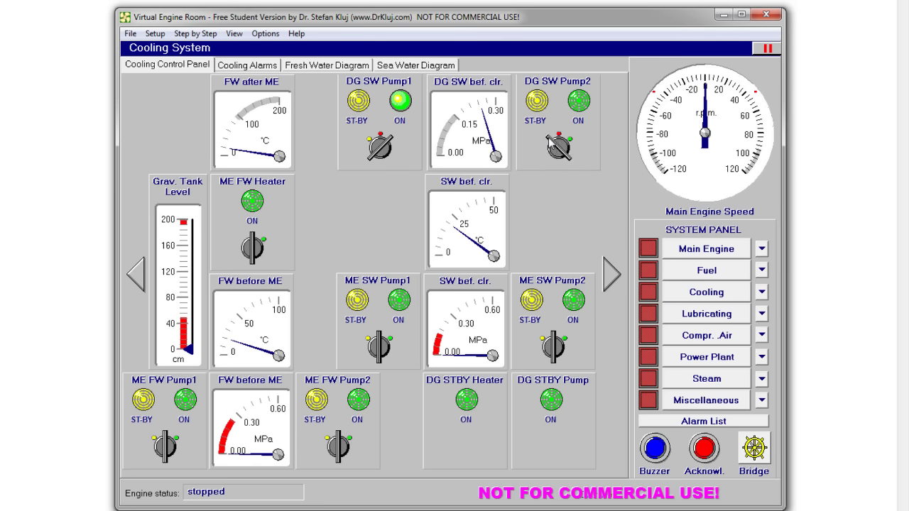
left_click(392, 345)
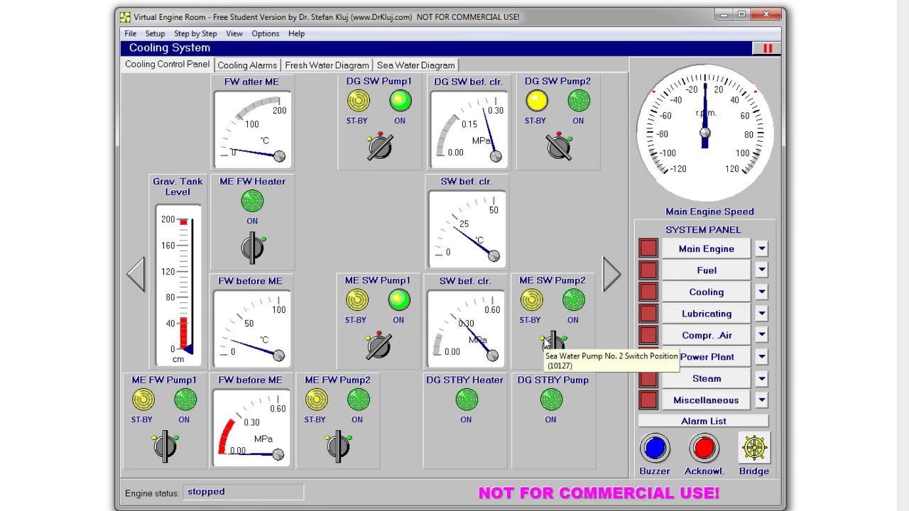
left_click(545, 343)
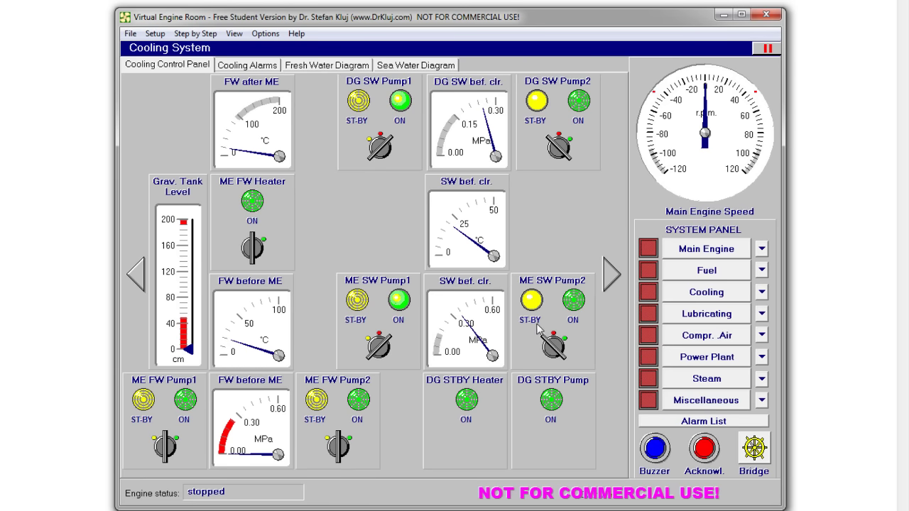
Return to the power plant controls and set the emergency generator's start mode to AUTO.
left_click(685, 360)
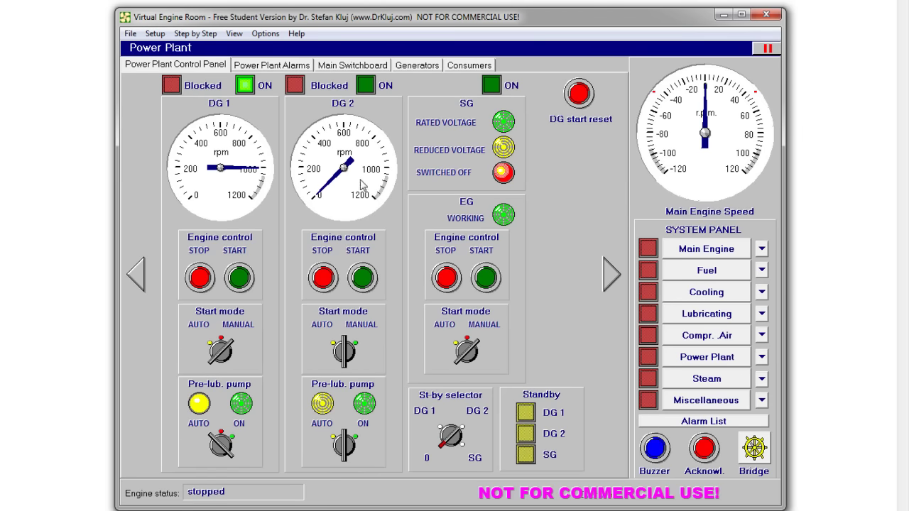
mouse_move(363, 226)
mouse_move(341, 199)
left_click(456, 347)
In the generators diagram, open the DO valve to DG 2.
left_click(383, 67)
left_click(424, 71)
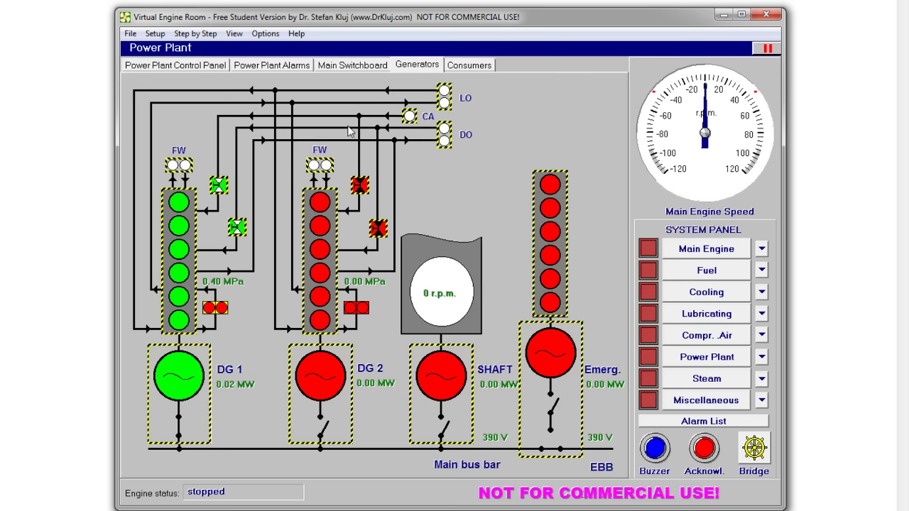
left_click(372, 218)
On the main switchboard, set the DG 2 stator pre-heat to AUTO.
left_click(291, 67)
left_click(319, 68)
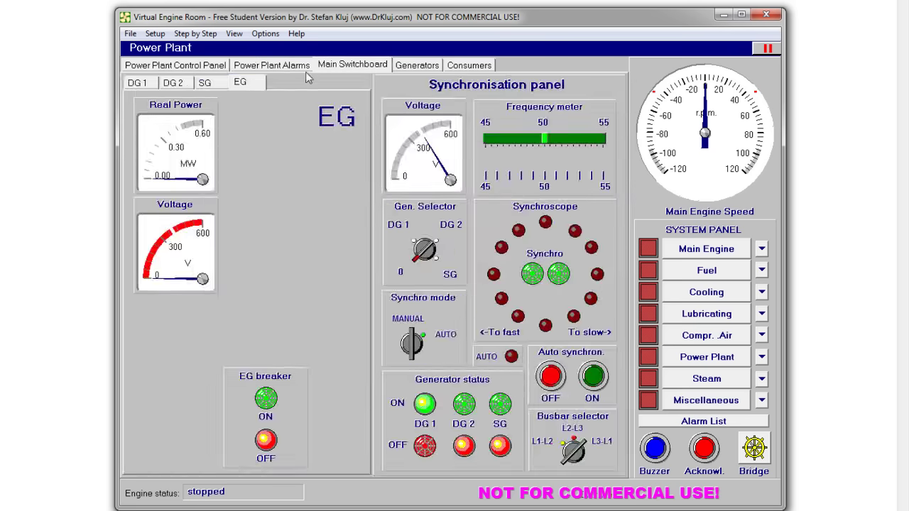
left_click(178, 84)
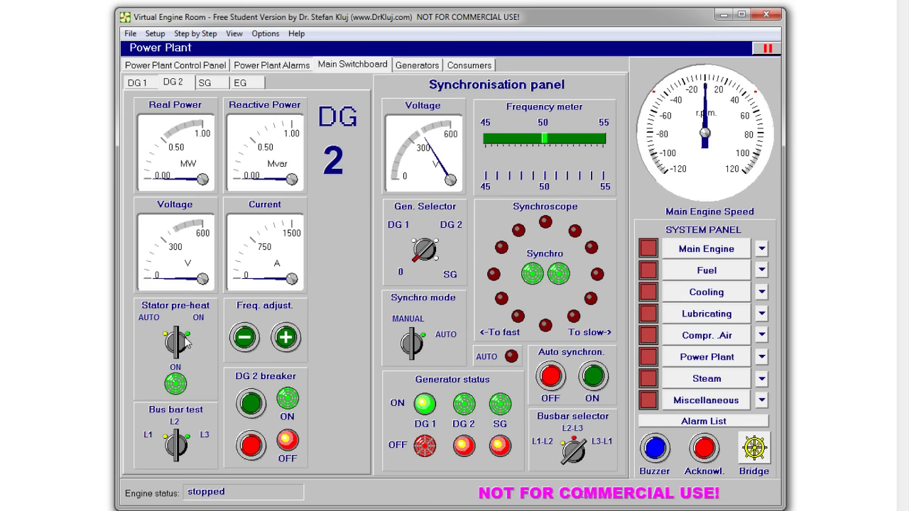
left_click(177, 333)
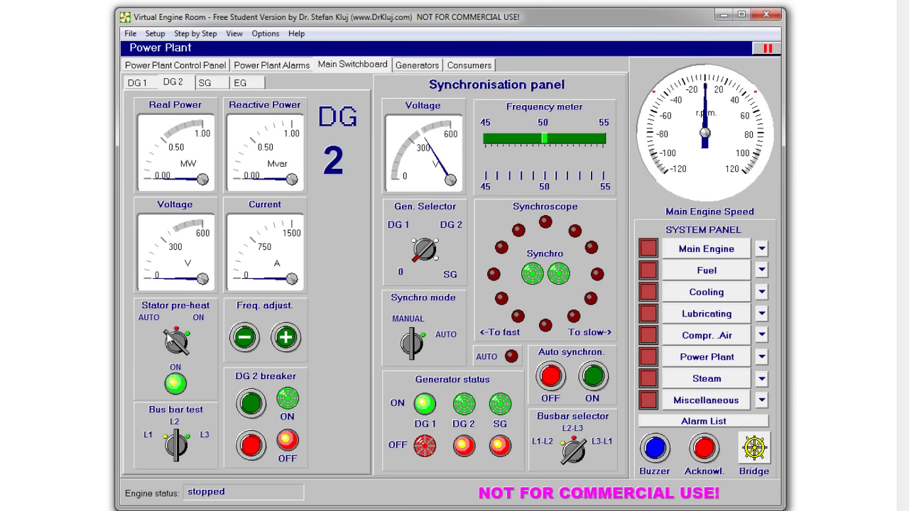
Set the DG 2 pre-lubrication pump and start mode to AUTO, and select DG 2 as the standby generator.
left_click(202, 65)
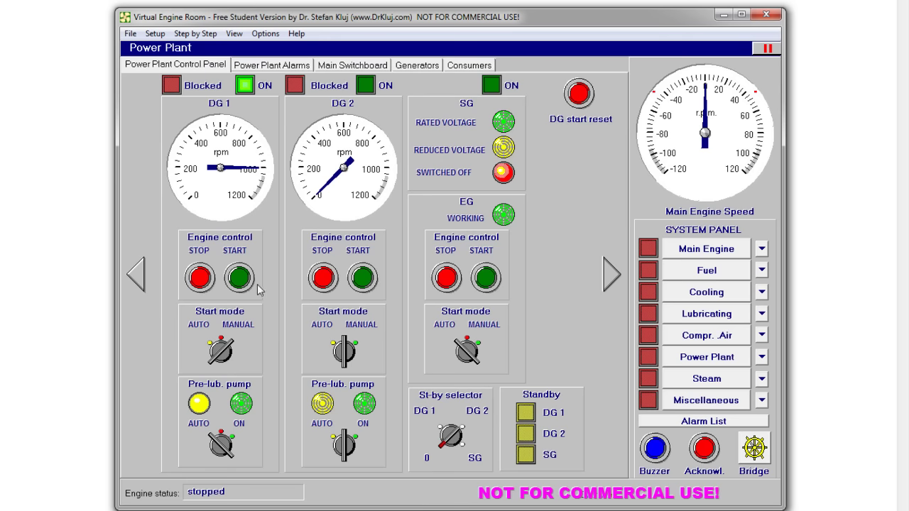
left_click(334, 440)
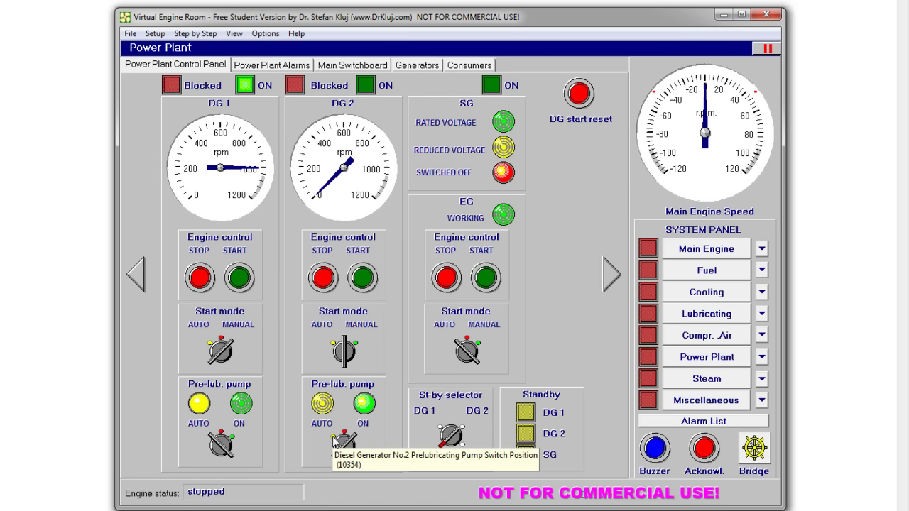
left_click(335, 441)
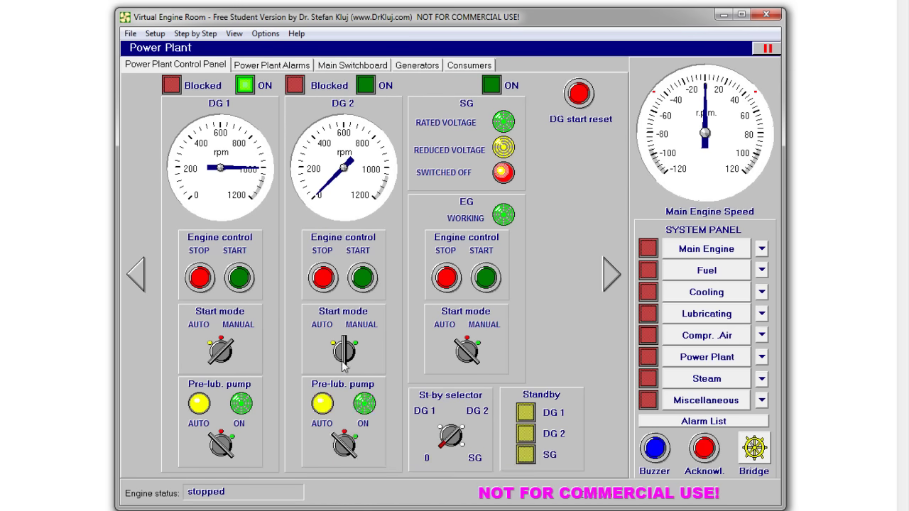
left_click(333, 344)
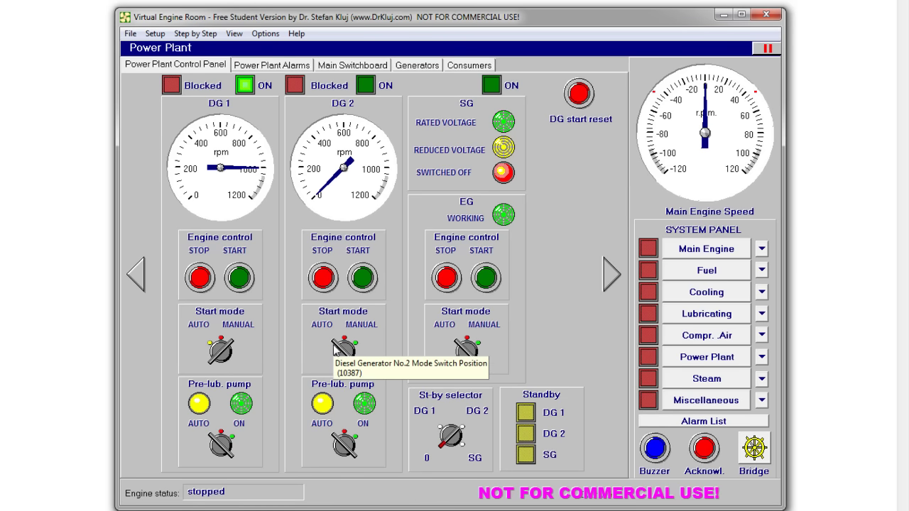
left_click(462, 429)
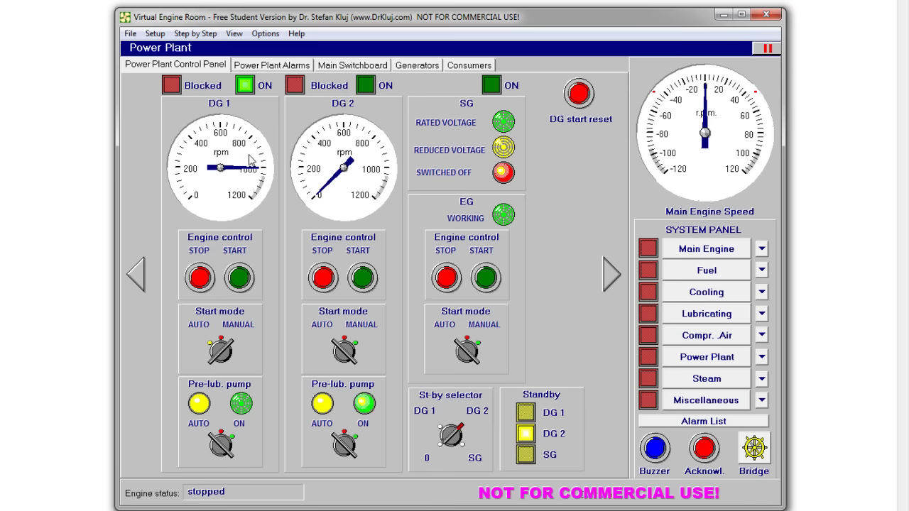
In the consumers diagram, connect the non-essential consumers and the lighting to the main bus bar.
left_click(469, 69)
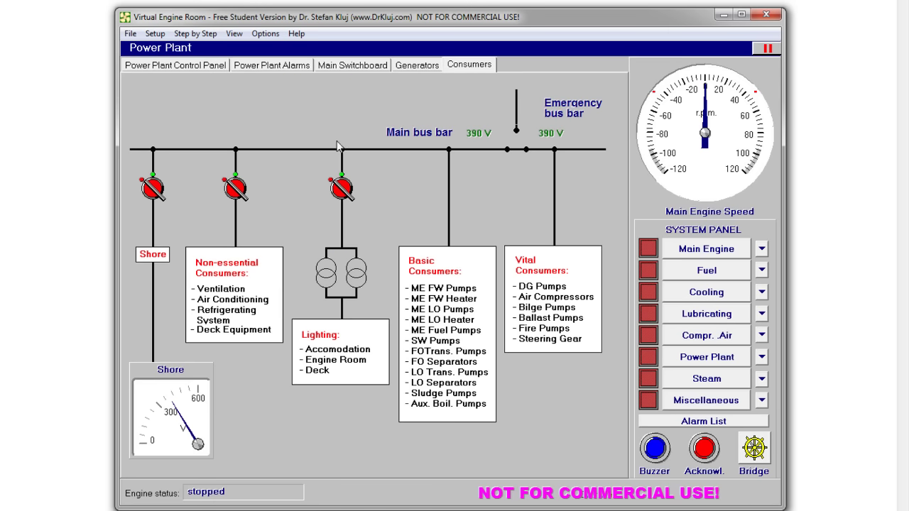
left_click(243, 194)
left_click(343, 190)
In the compressed air diagram, open the four line valves on top of air receiver #1.
left_click(689, 337)
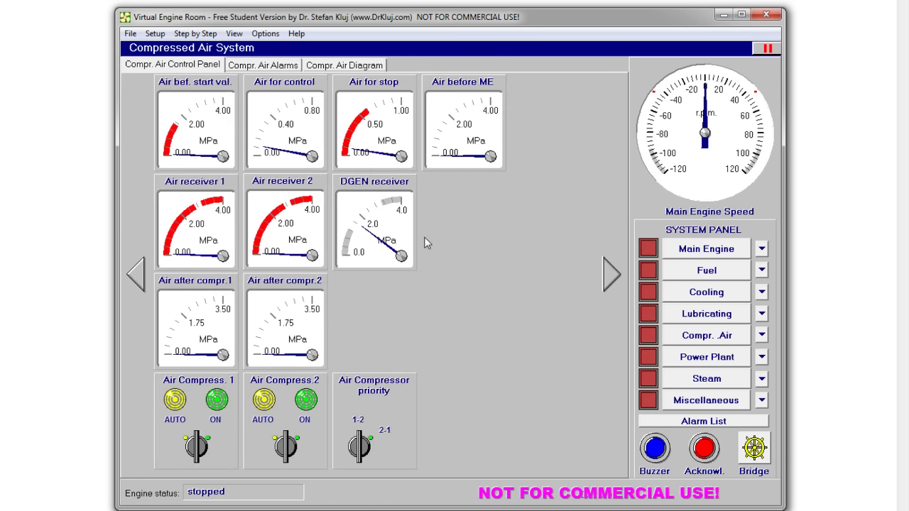
left_click(316, 72)
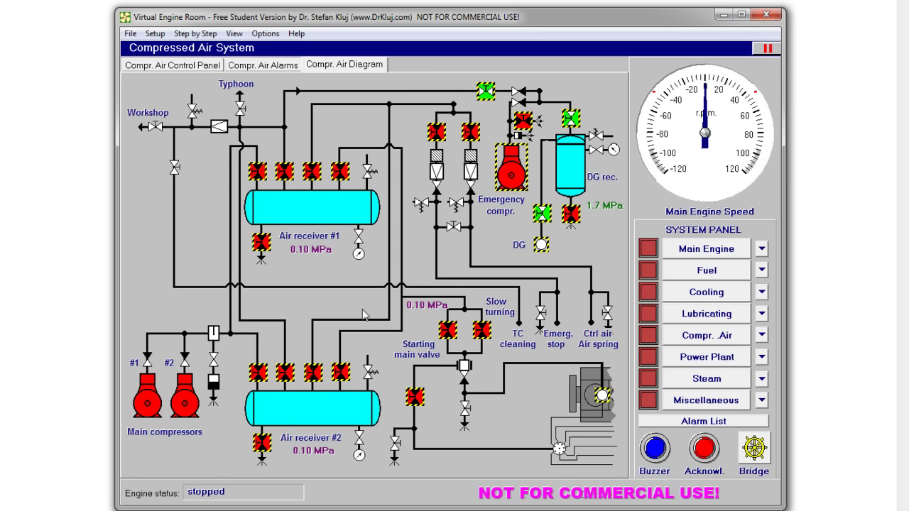
left_click(257, 171)
left_click(284, 171)
left_click(312, 171)
left_click(339, 171)
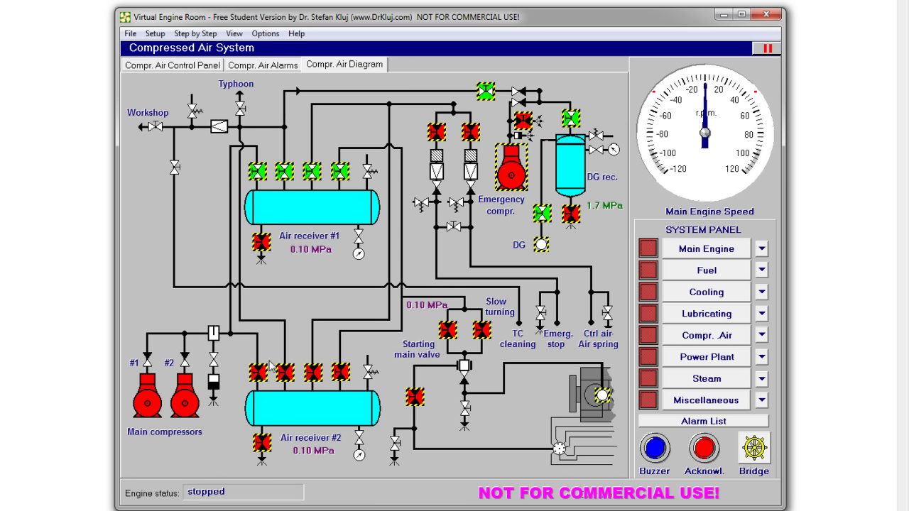
Open the four line valves on top of air receiver #2 and the supply valves to the emergency stop and control air lines.
left_click(257, 372)
left_click(284, 371)
left_click(313, 372)
left_click(341, 372)
left_click(436, 132)
left_click(470, 132)
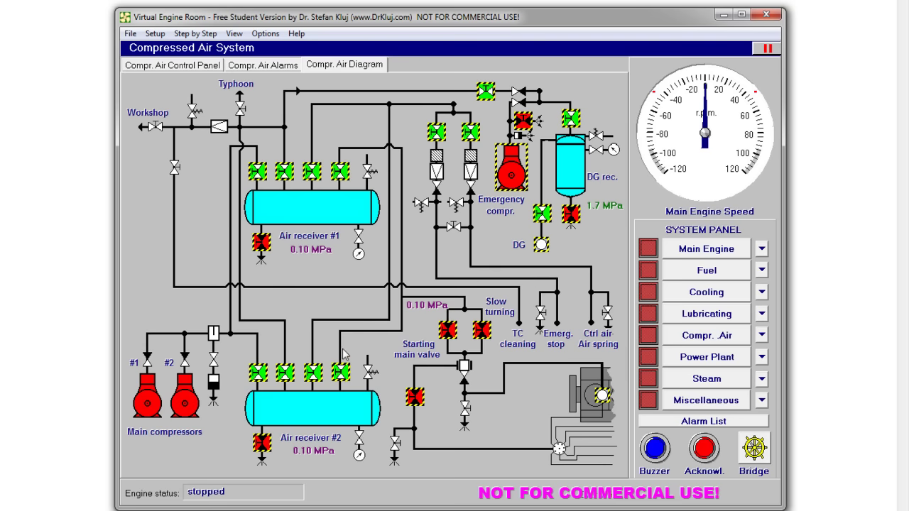
Set main air compressors 1 and 2 to AUTO and check them in the compressed air diagram.
left_click(200, 68)
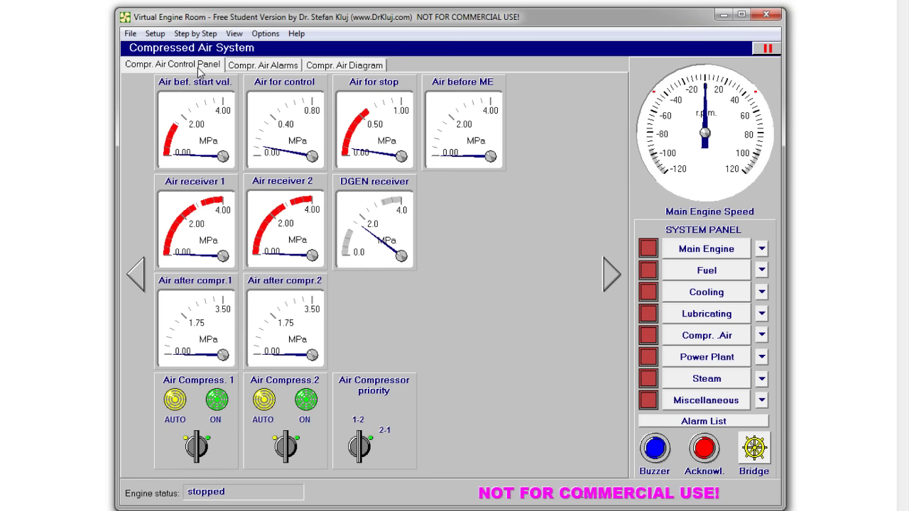
left_click(187, 444)
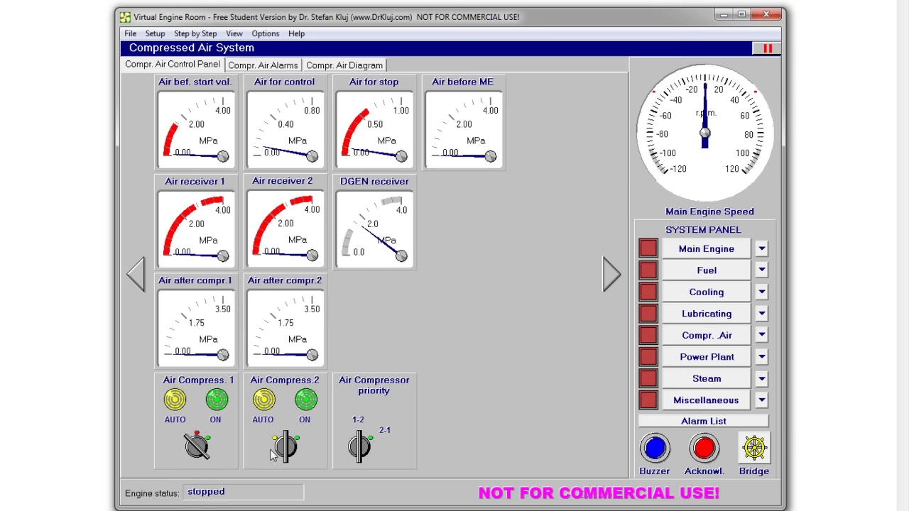
left_click(280, 442)
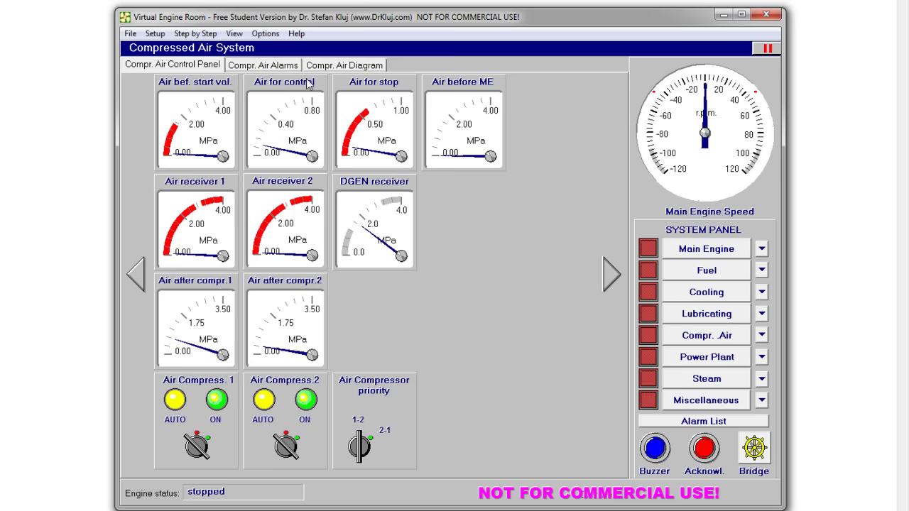
left_click(328, 66)
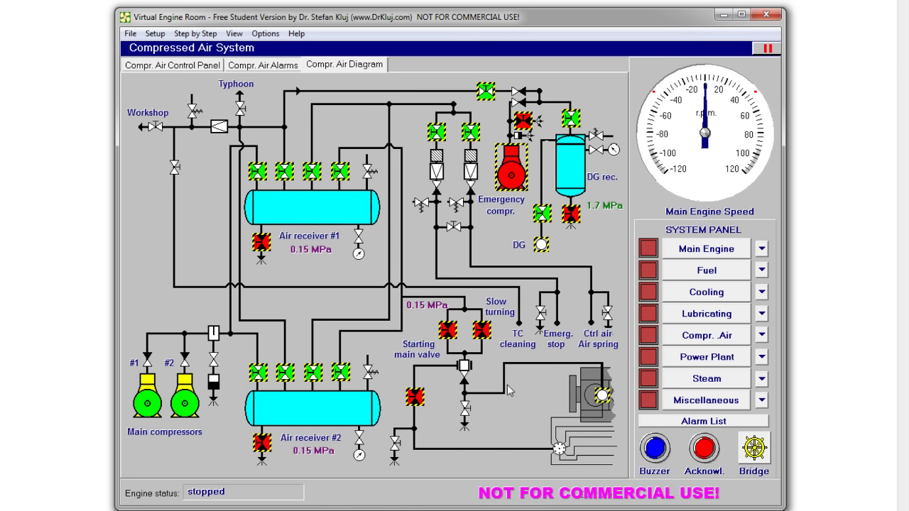
In the steam diagram, open the refill tank make-up valve, the refill pump's suction valve and the auxiliary boiler's feed water inlet valve.
left_click(699, 379)
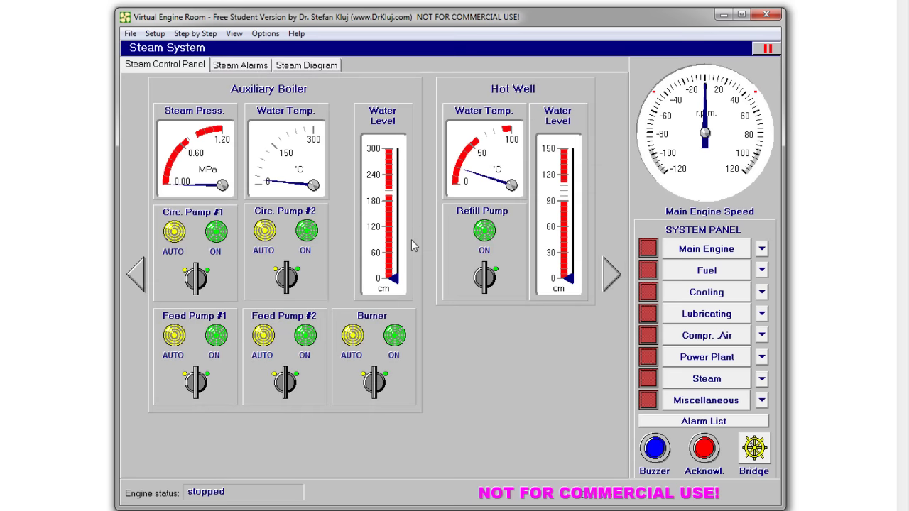
left_click(323, 72)
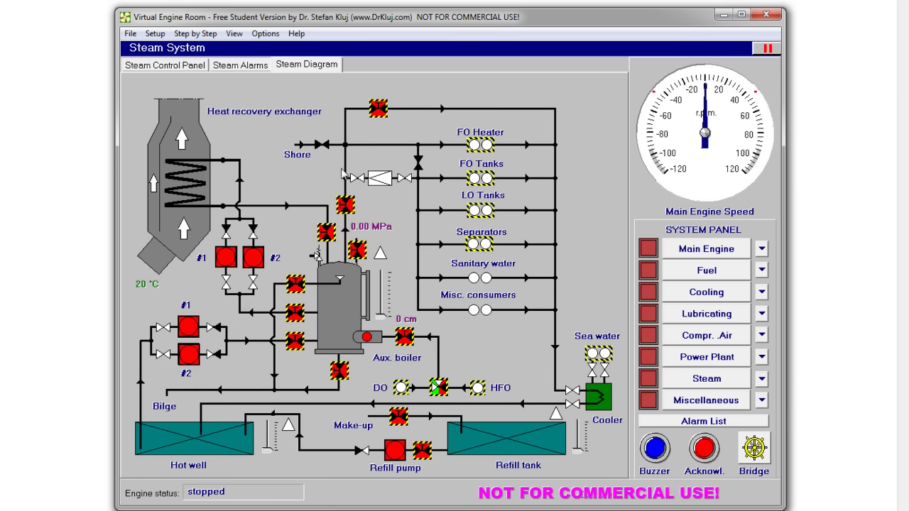
left_click(399, 416)
left_click(422, 452)
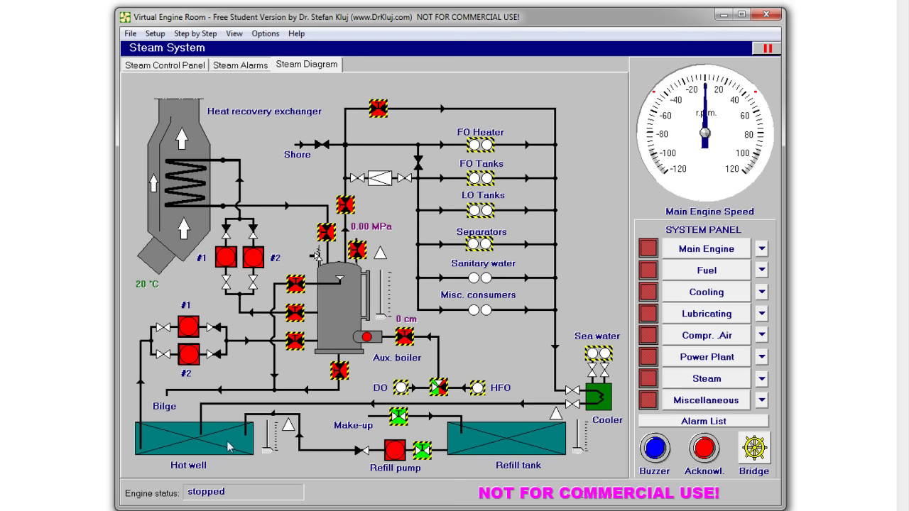
left_click(297, 340)
Run the refill pump and feed pump #1 to fill the hot well to about 100 cm and the boiler to about 185 cm, stopping both pumps.
left_click(161, 67)
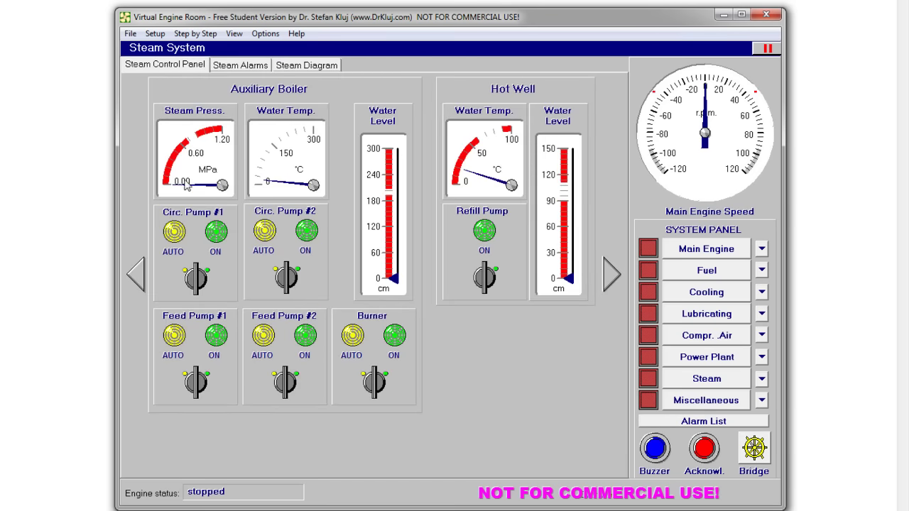
left_click(485, 275)
left_click(198, 381)
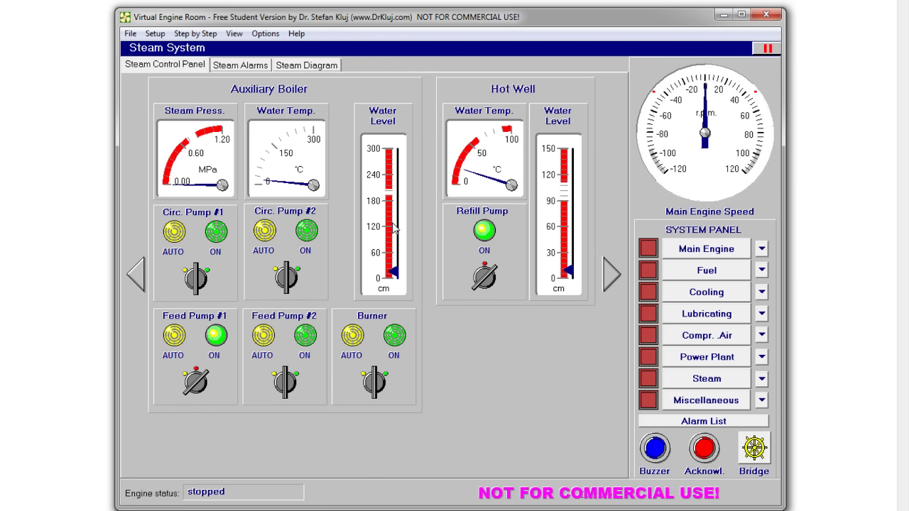
mouse_move(550, 278)
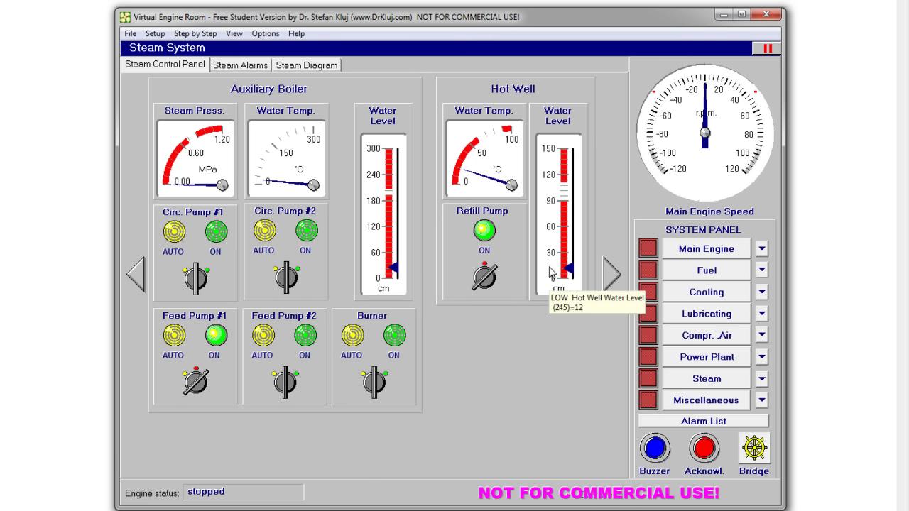
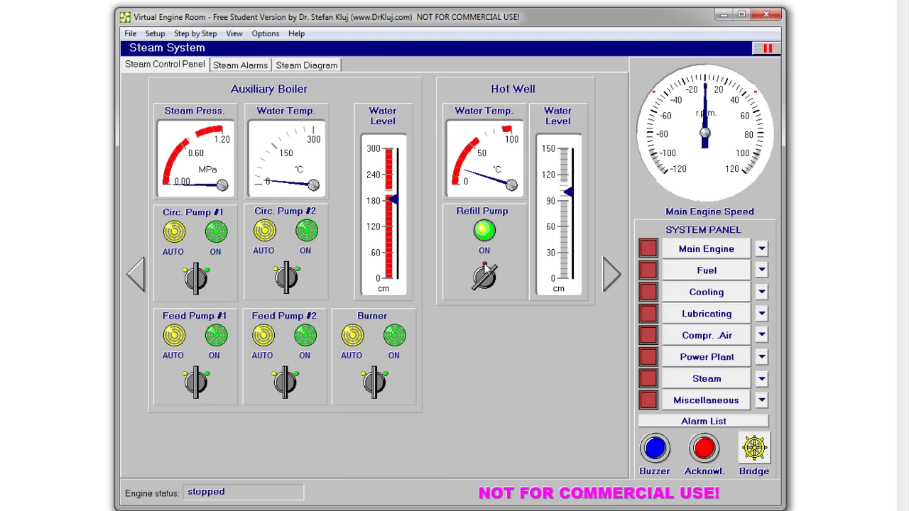
left_click(486, 271)
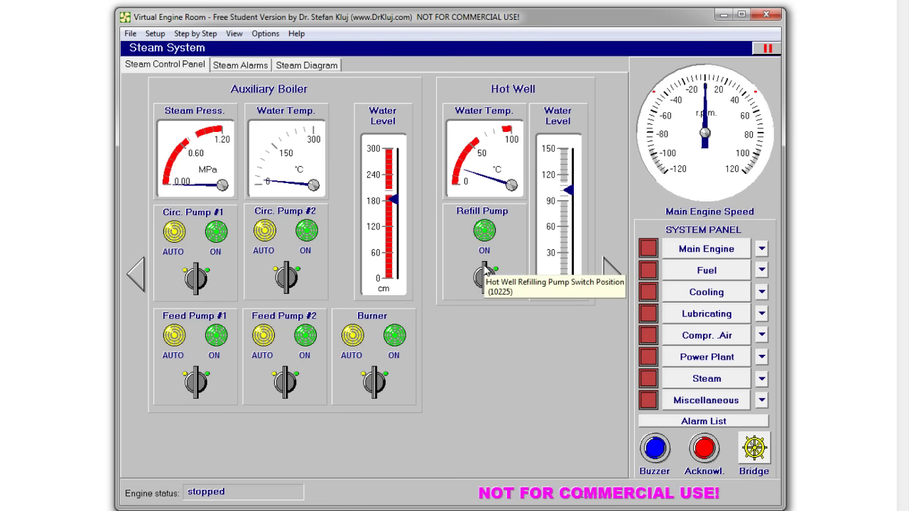
In the steam diagram, open the burner fuel inlet valve and the boiler's vent valve, and close the make-up valve.
left_click(304, 65)
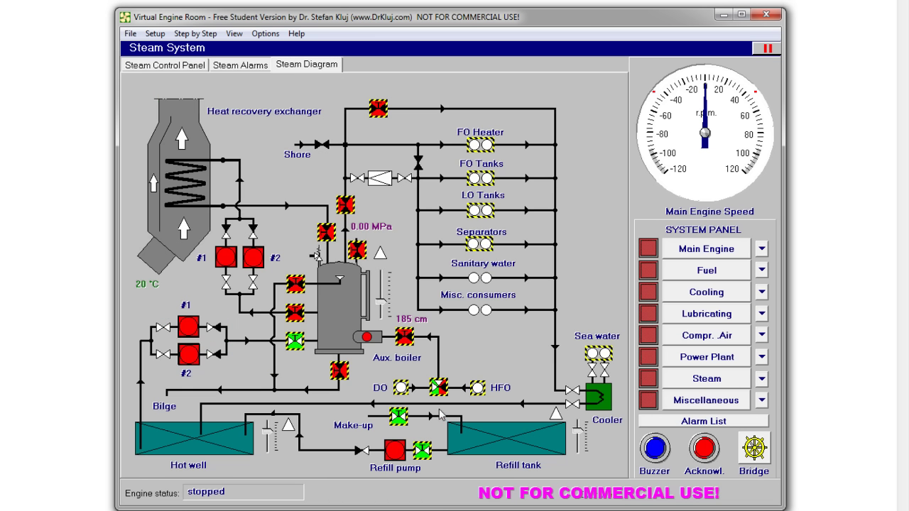
left_click(409, 339)
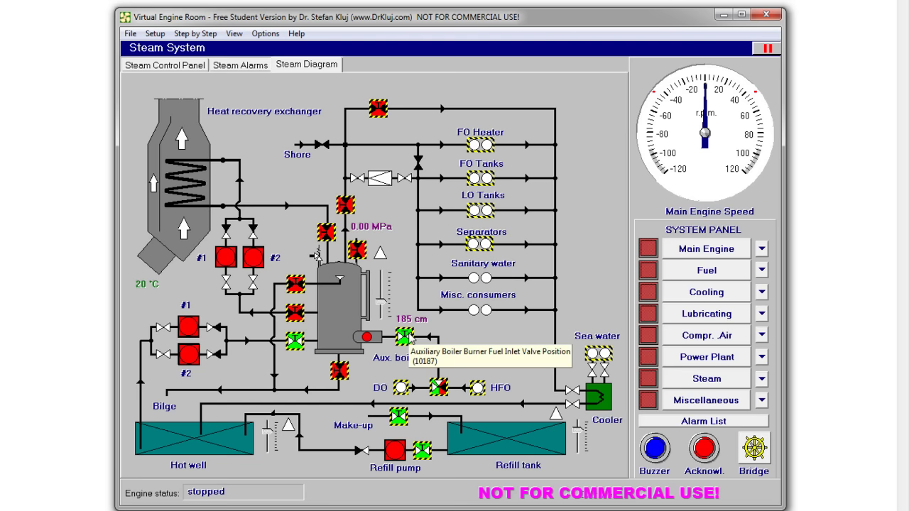
left_click(357, 250)
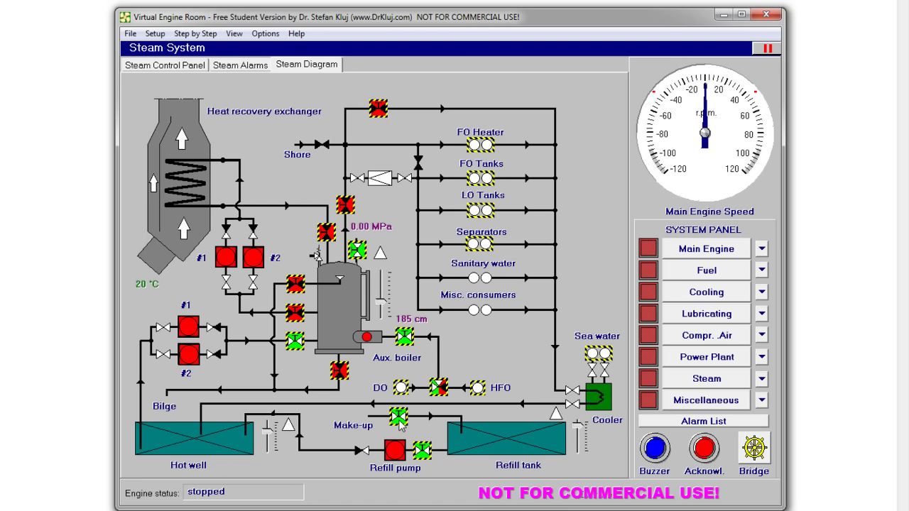
left_click(399, 418)
Set the auxiliary boiler's burner to AUTO, let the boiler water heat up, and set feed pump #1 to AUTO.
left_click(170, 67)
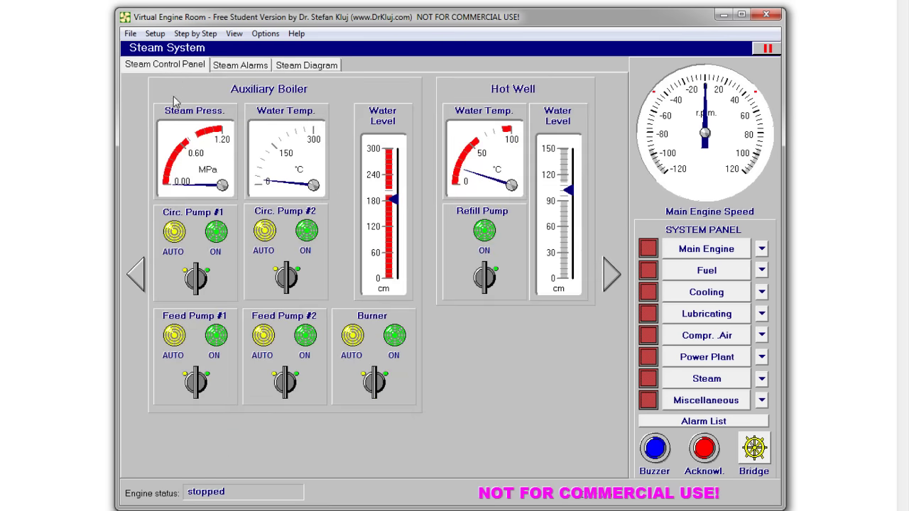
left_click(370, 375)
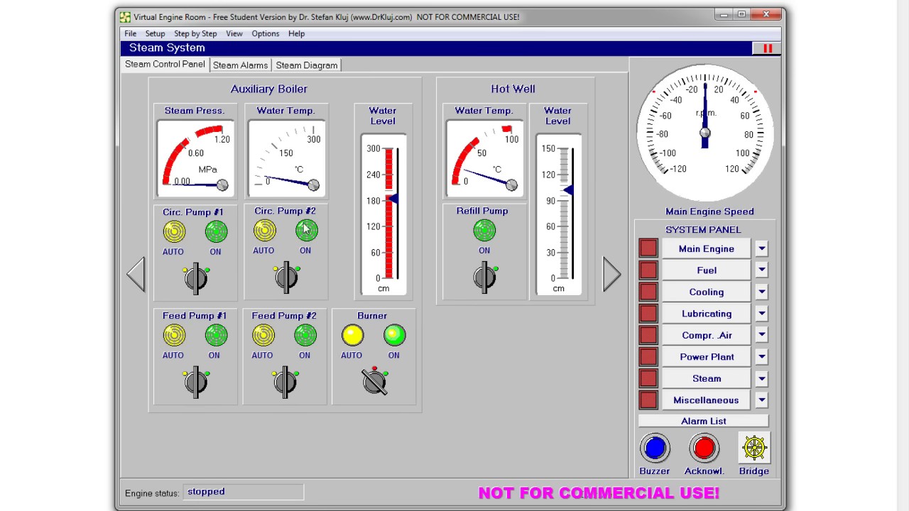
mouse_move(280, 166)
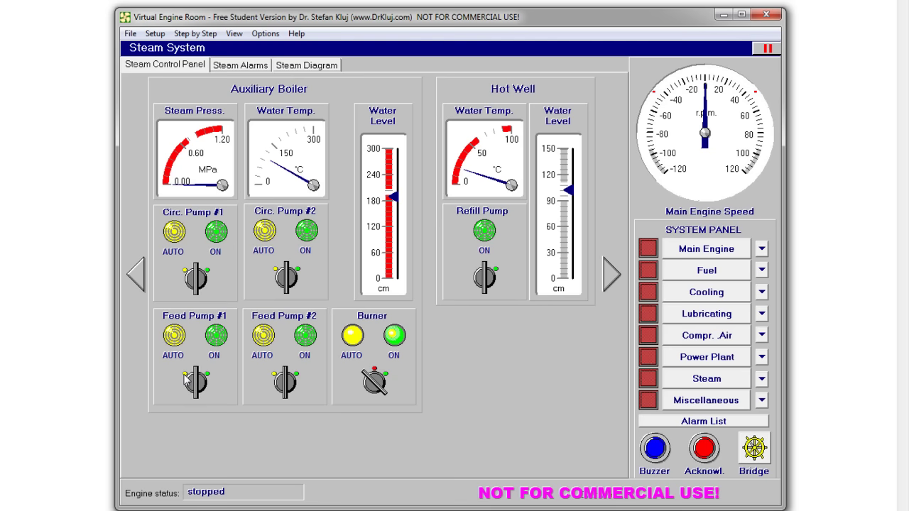
left_click(186, 380)
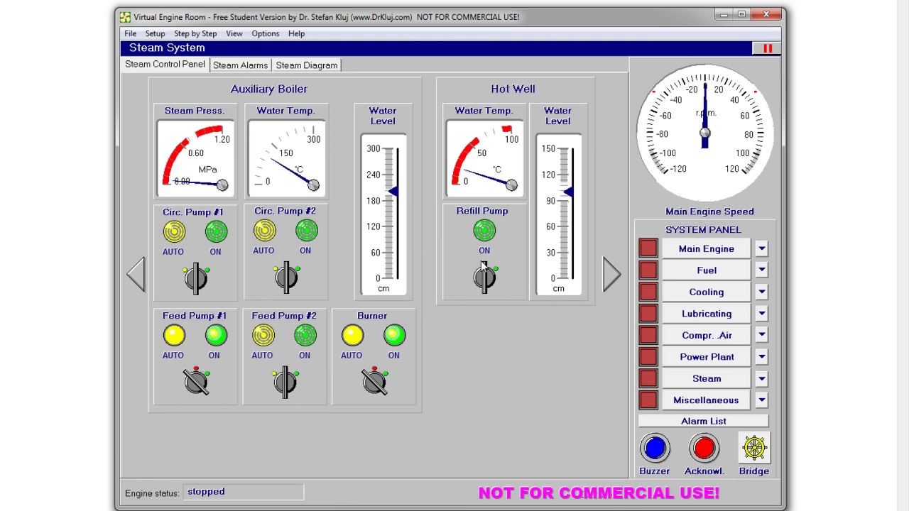
Open the boiler's main steam outlet valve, close its vent valve, and monitor the steam pressure and hot well temperature.
left_click(294, 71)
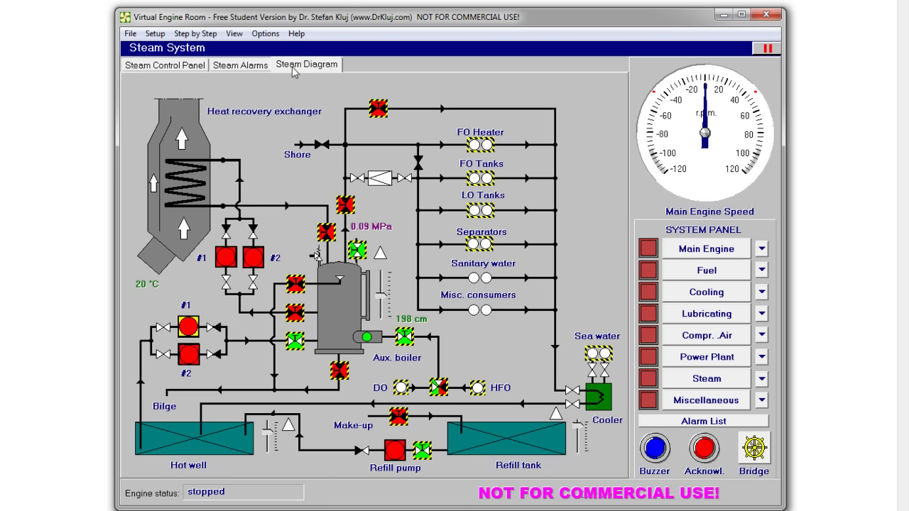
left_click(345, 206)
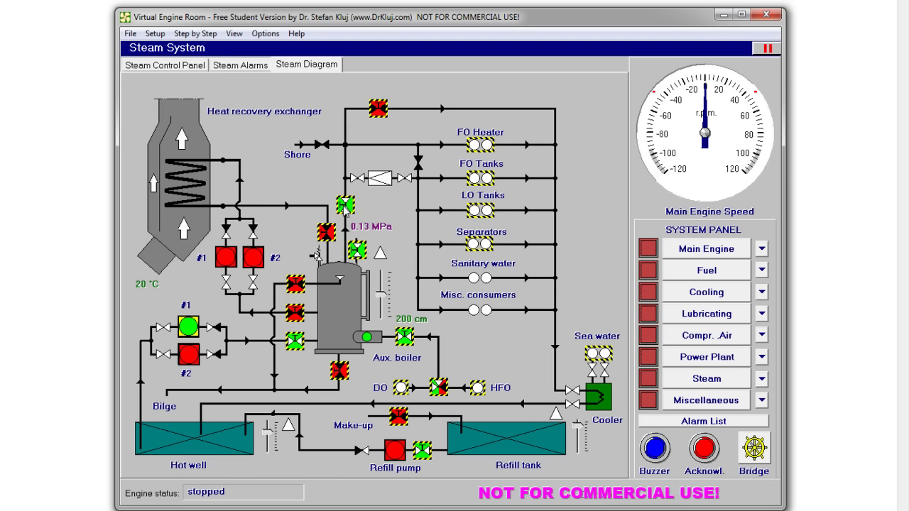
left_click(358, 250)
left_click(188, 66)
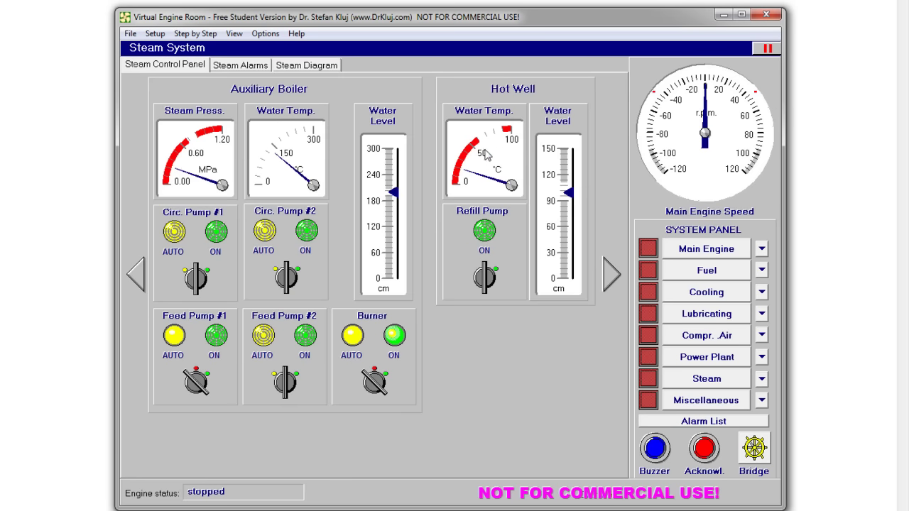
mouse_move(493, 165)
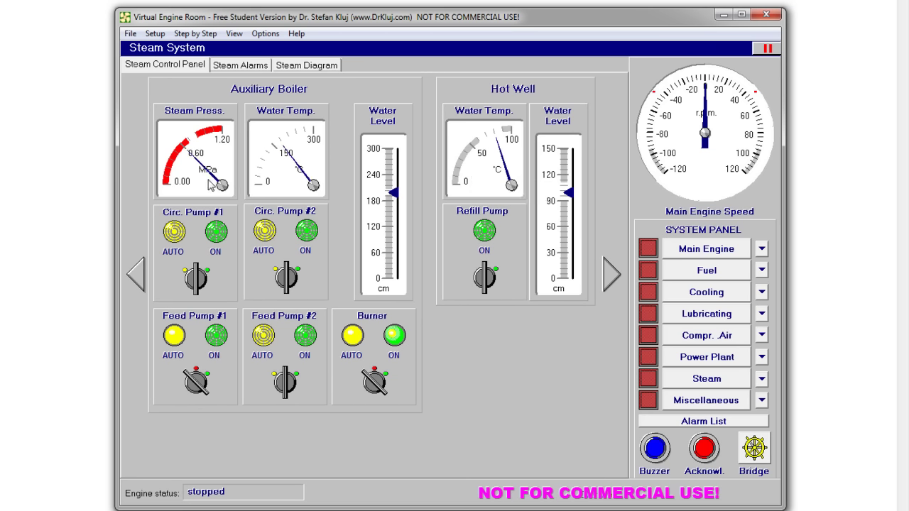
mouse_move(210, 184)
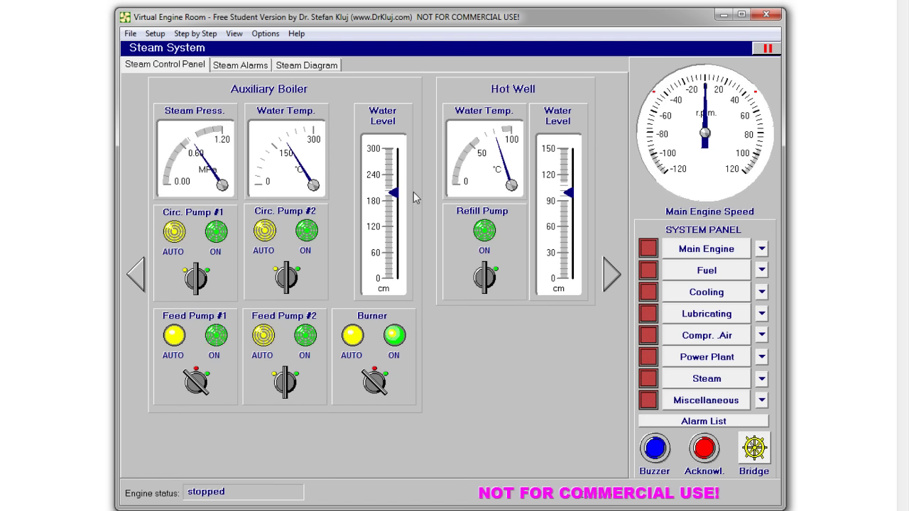
Fill the fresh water expansion tank through the make-up valve to about 180 cm and close the valve.
left_click(701, 297)
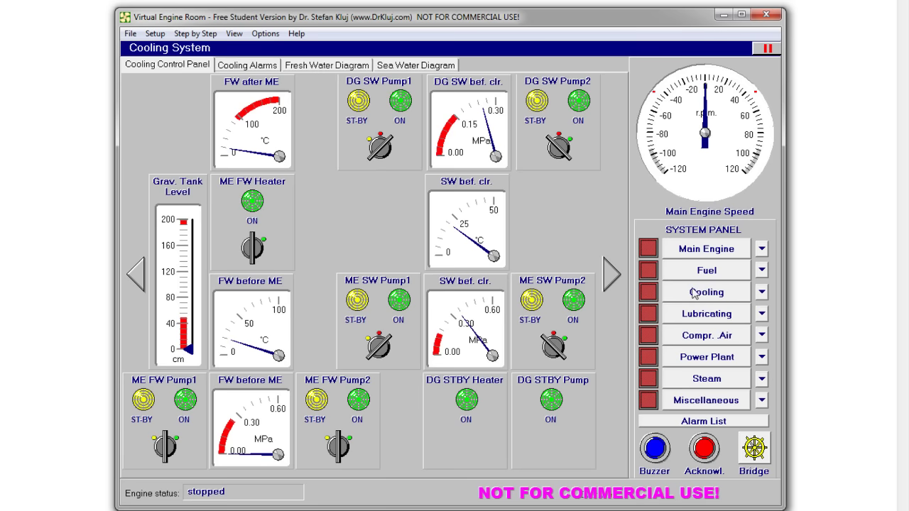
left_click(342, 67)
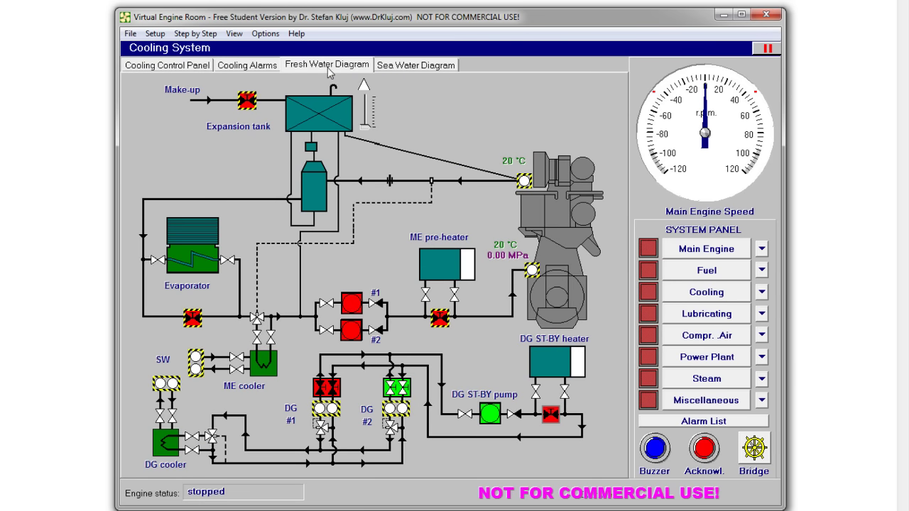
left_click(247, 100)
left_click(162, 67)
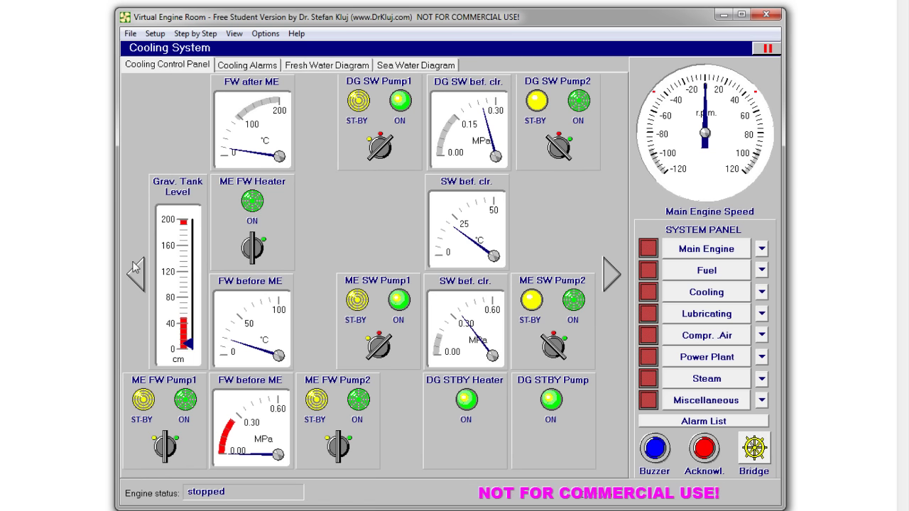
mouse_move(200, 291)
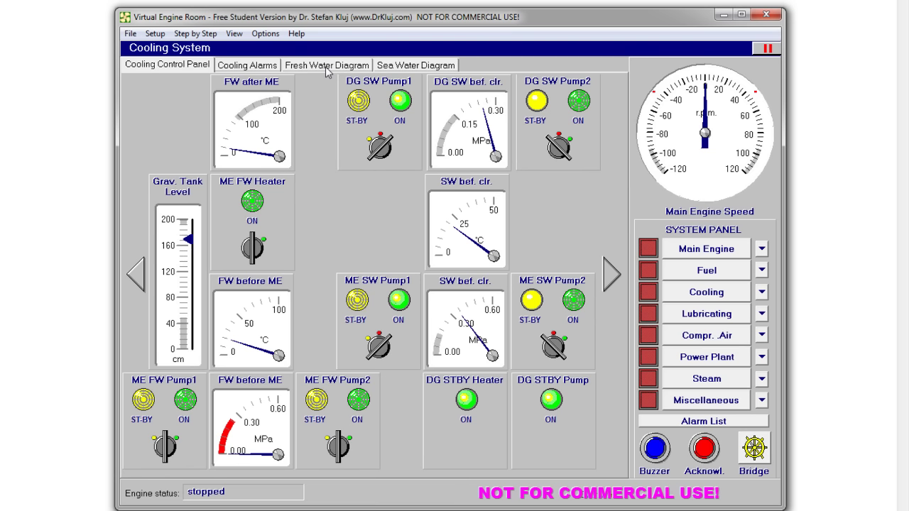
left_click(326, 67)
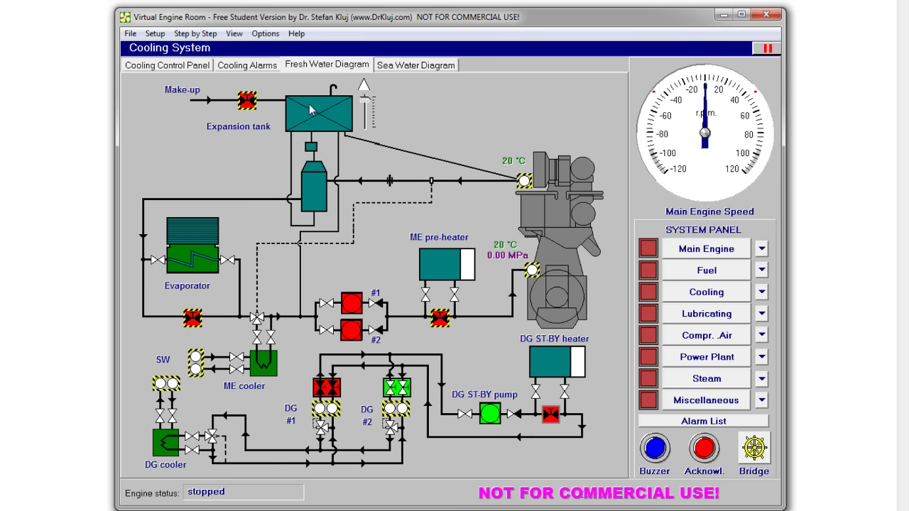
Switch ME FW pump 1 on, set ME FW pump 2 to standby and turn on the ME FW heater.
left_click(195, 66)
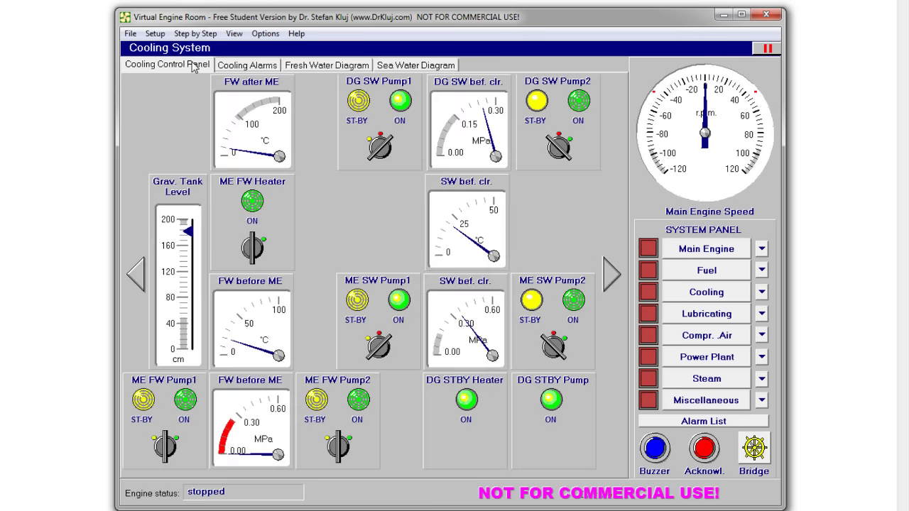
left_click(178, 442)
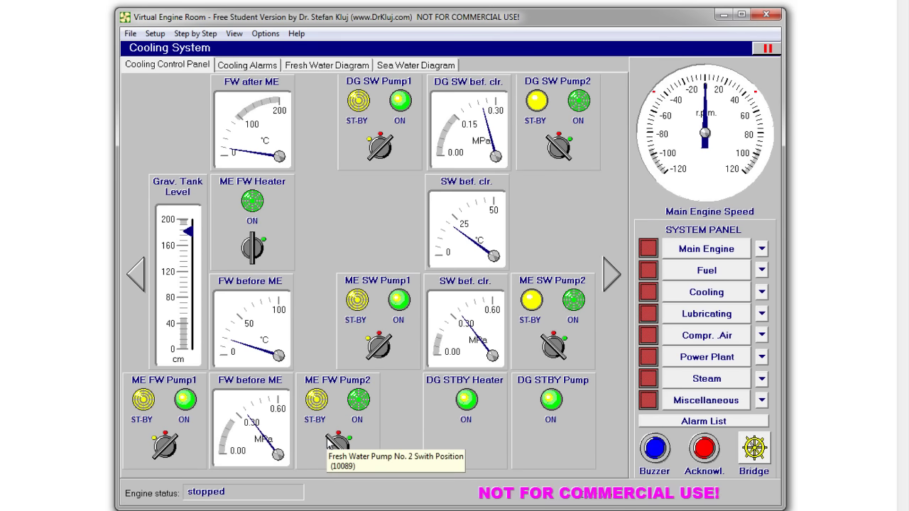
left_click(328, 443)
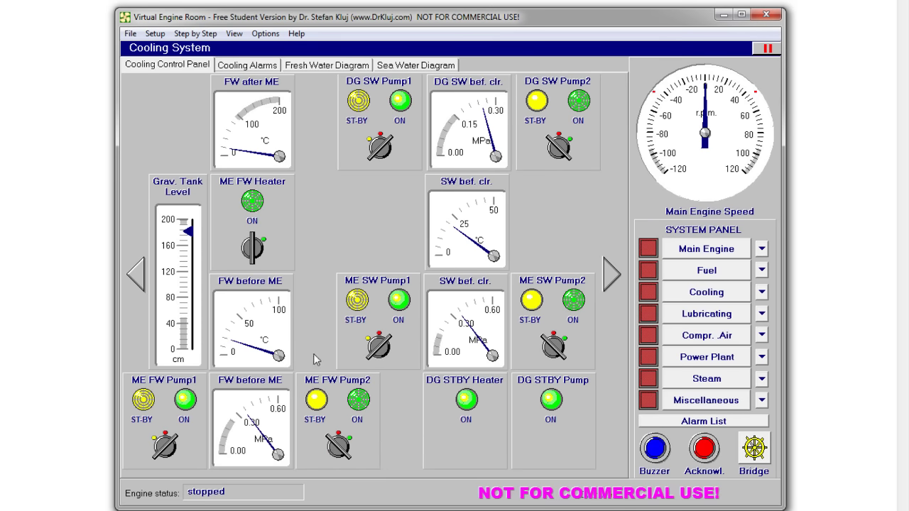
left_click(265, 246)
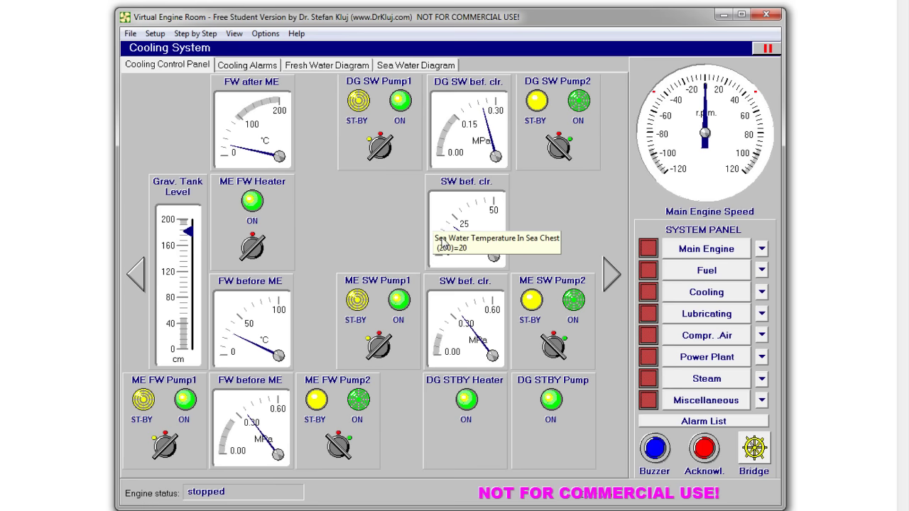
In the lubricating system, open the LO intake valve and the inlet valves of the ME LO #1 and ME LO #2 storage tanks.
left_click(674, 314)
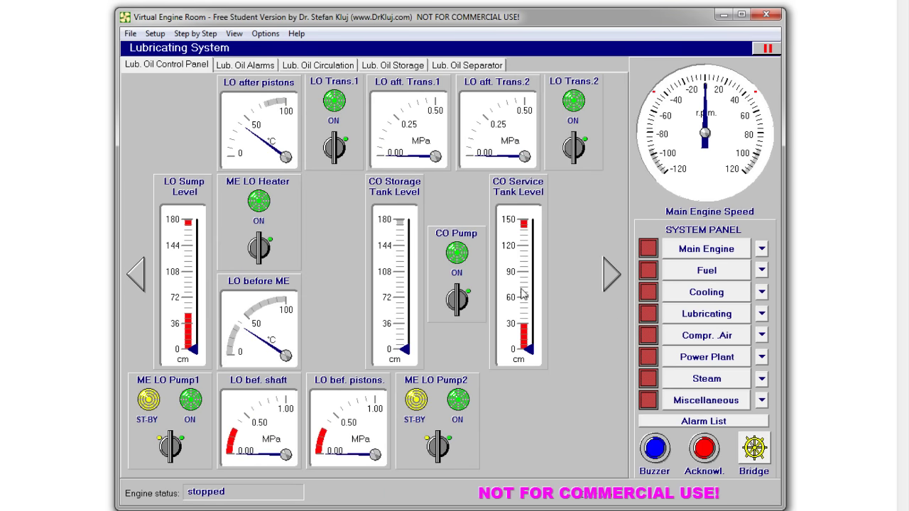
left_click(401, 69)
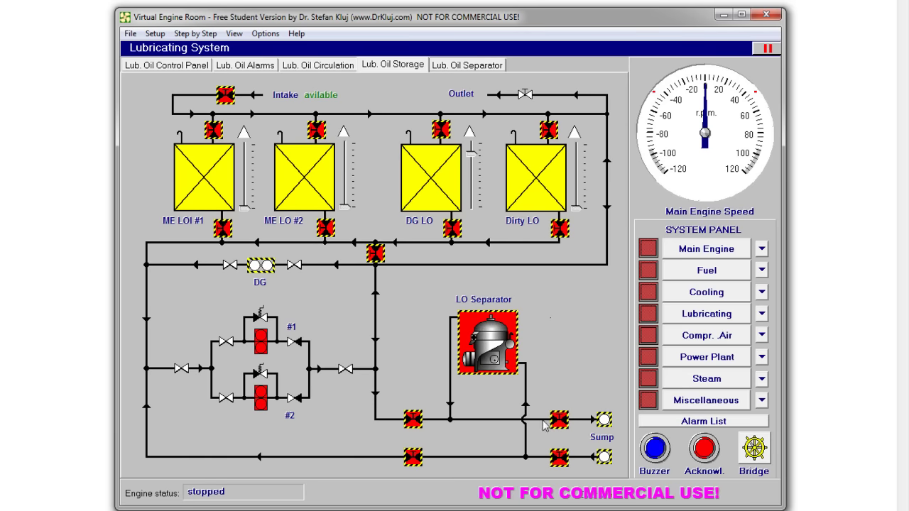
left_click(469, 64)
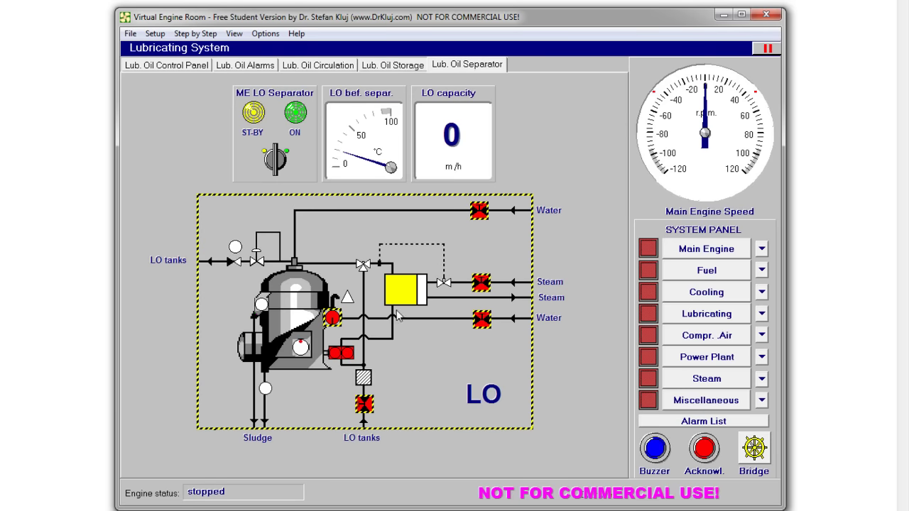
left_click(335, 68)
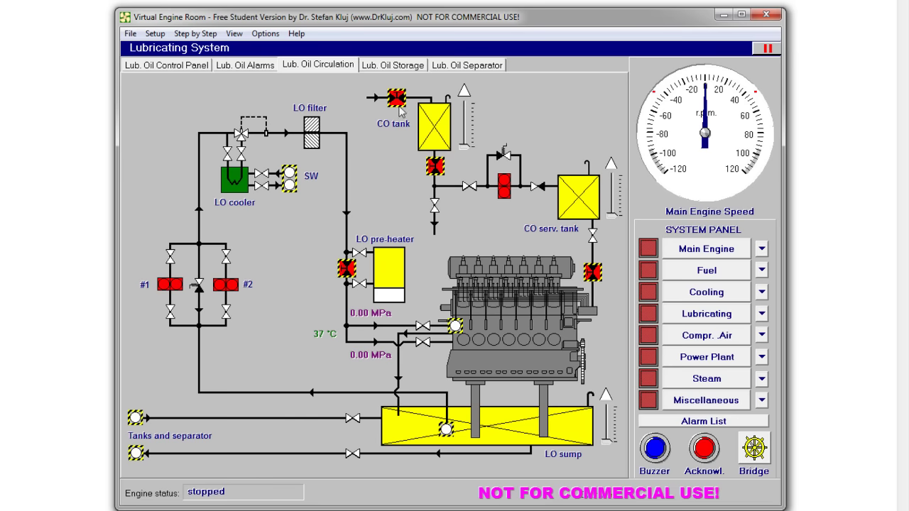
left_click(404, 67)
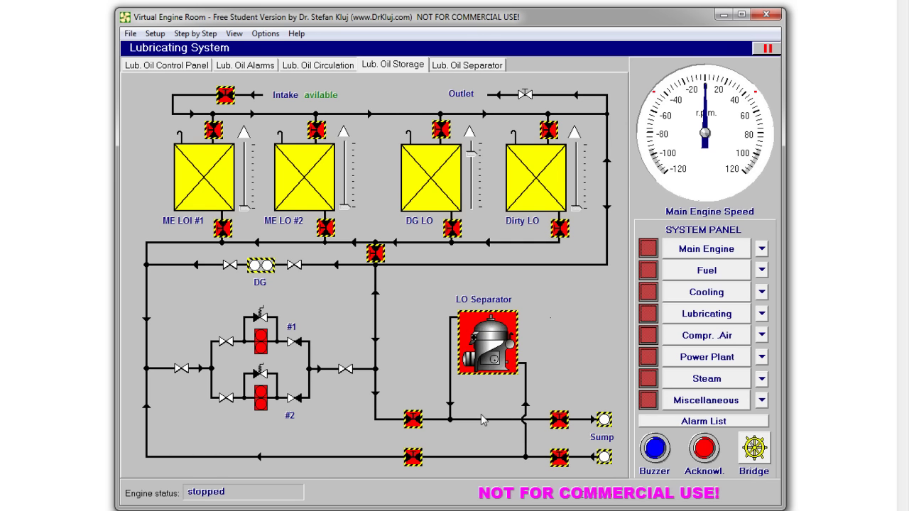
left_click(225, 96)
left_click(213, 129)
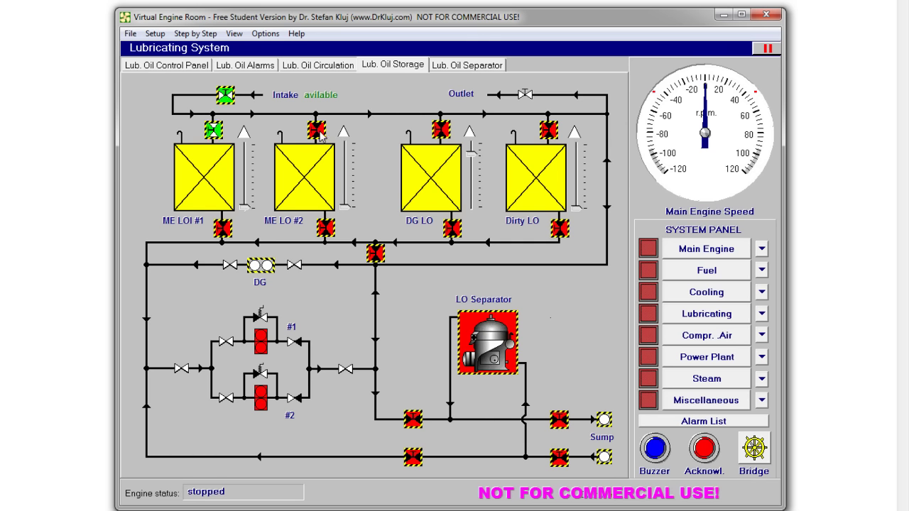
left_click(318, 132)
Open the outlet valves of ME LO #1 and #2, the crossover valve, and both valves on the supply line to the sump.
left_click(223, 227)
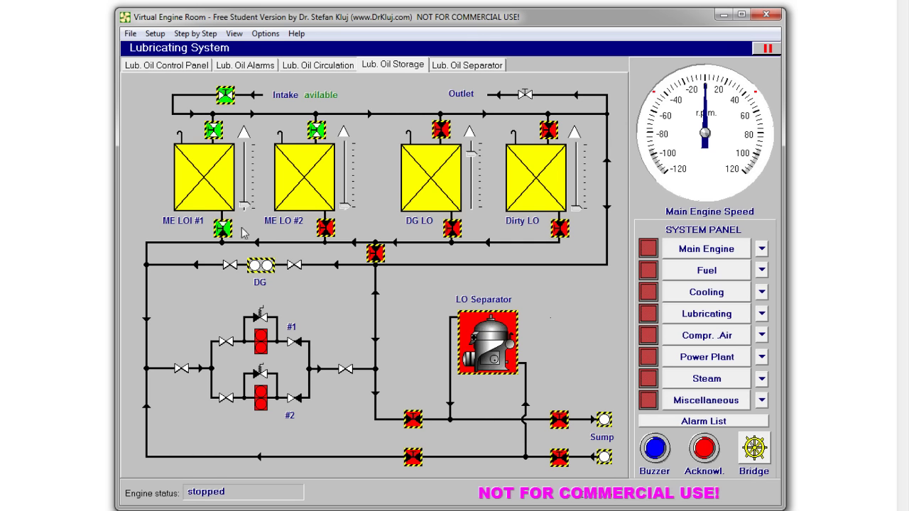
left_click(328, 227)
left_click(375, 254)
left_click(415, 420)
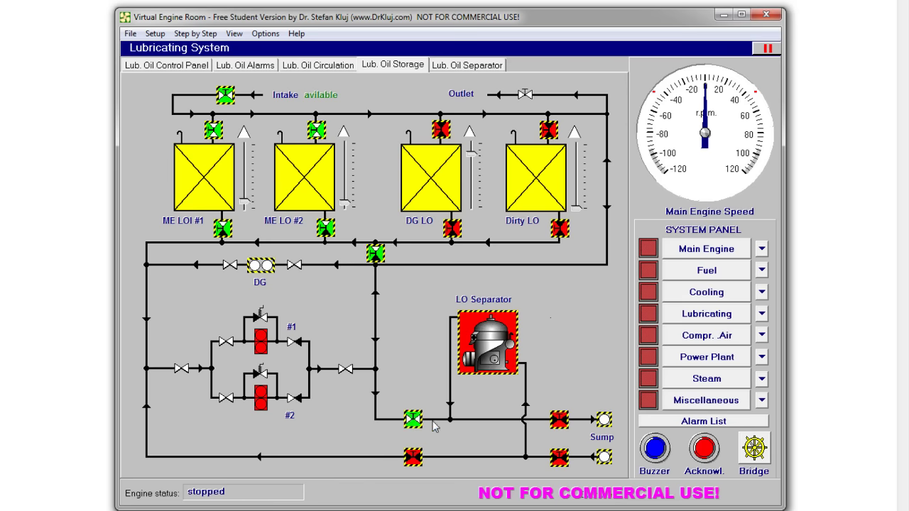
left_click(559, 419)
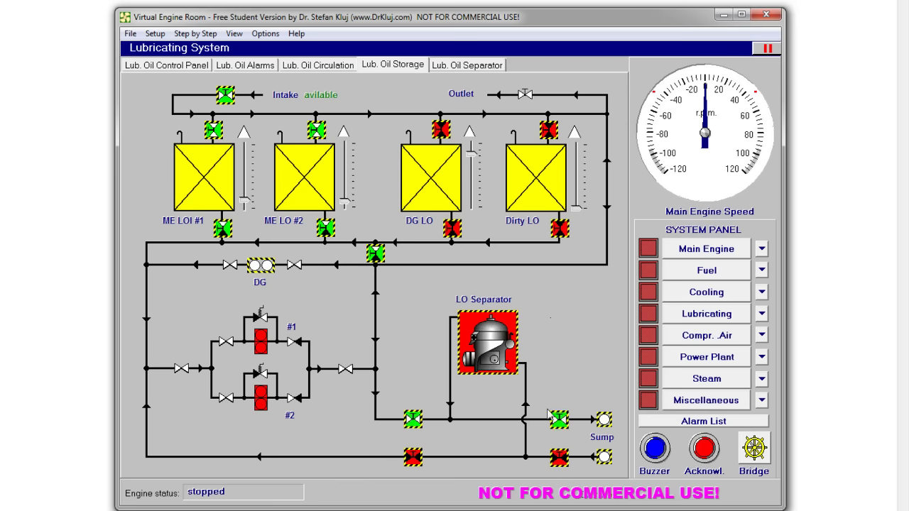
Fill the LO sump to at least 108 cm, and close the ME LO tank outlets, the crossover valve and the sump supply valves.
left_click(204, 66)
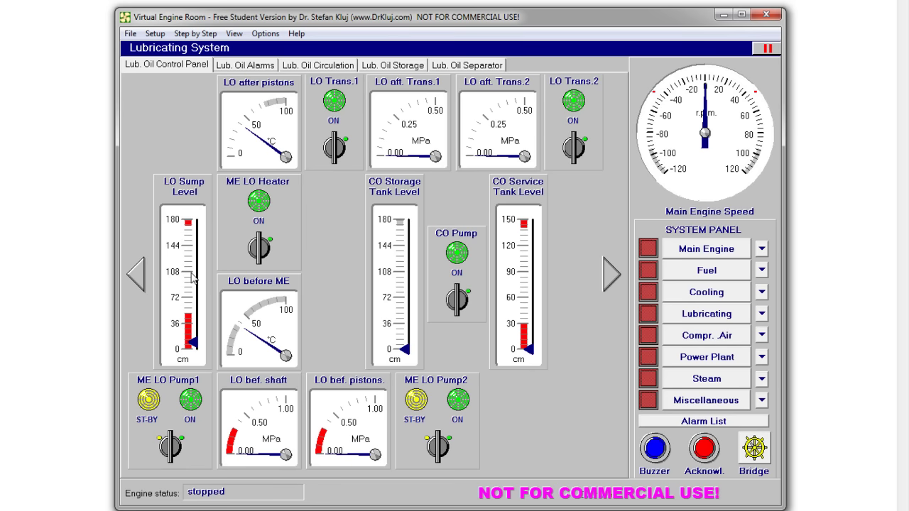
mouse_move(191, 276)
left_click(391, 66)
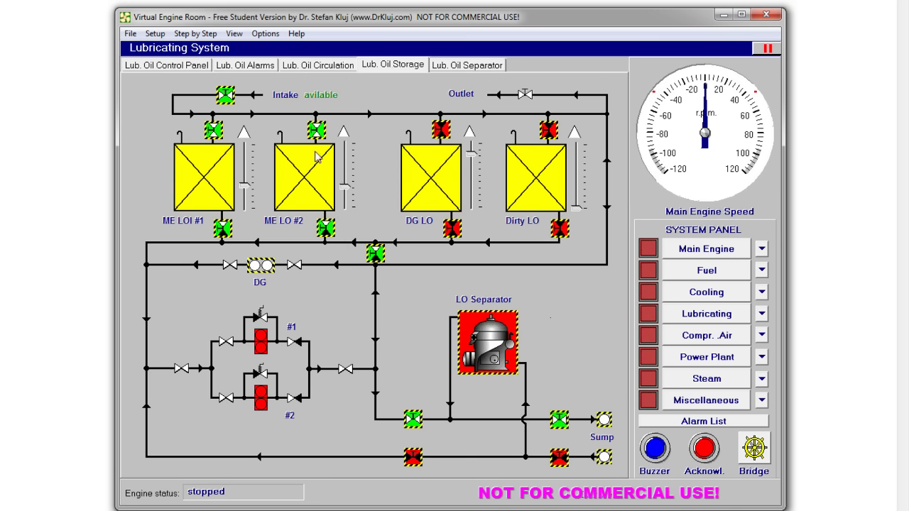
left_click(186, 65)
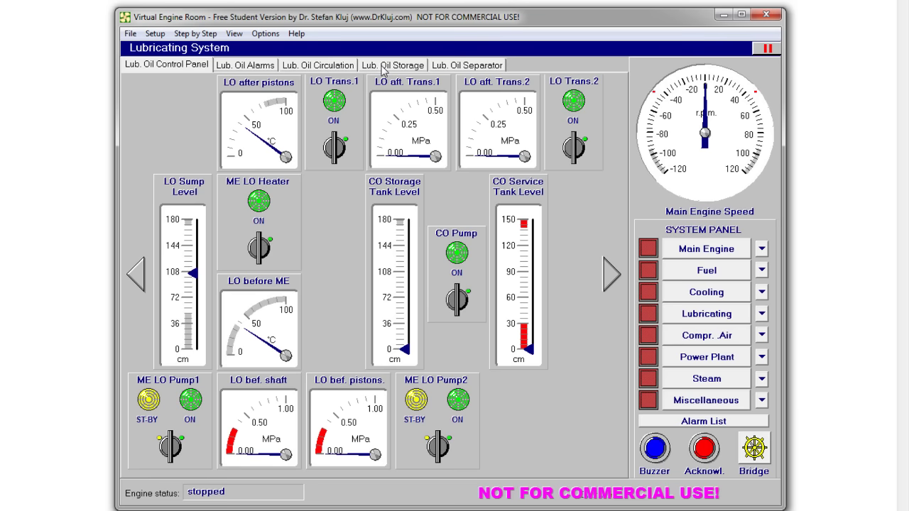
left_click(383, 65)
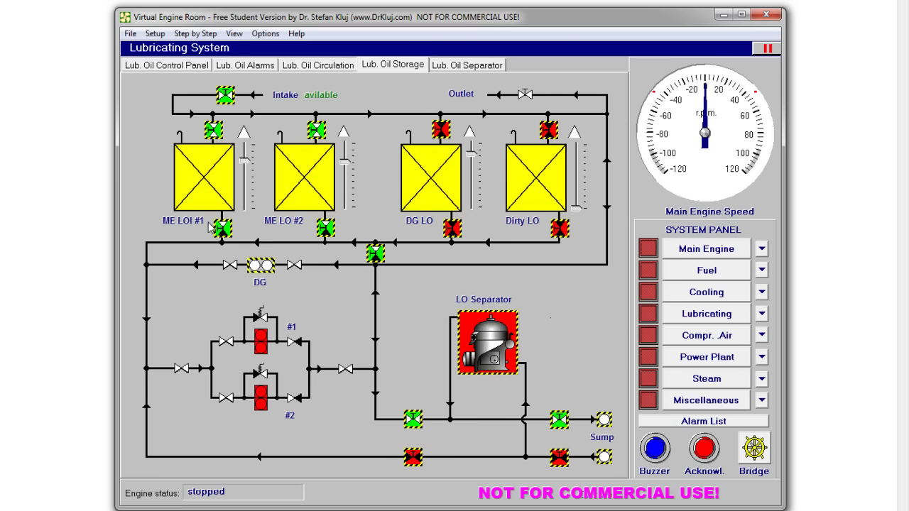
left_click(323, 228)
left_click(376, 252)
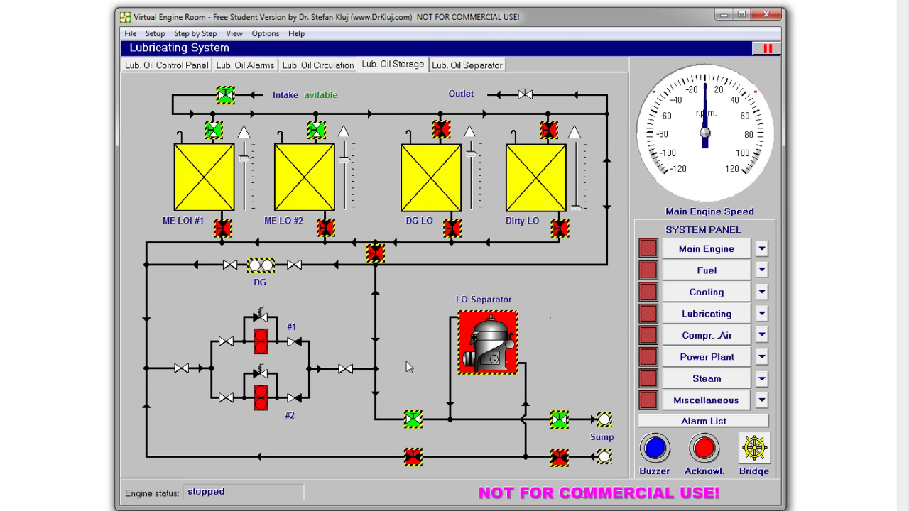
left_click(413, 420)
left_click(559, 420)
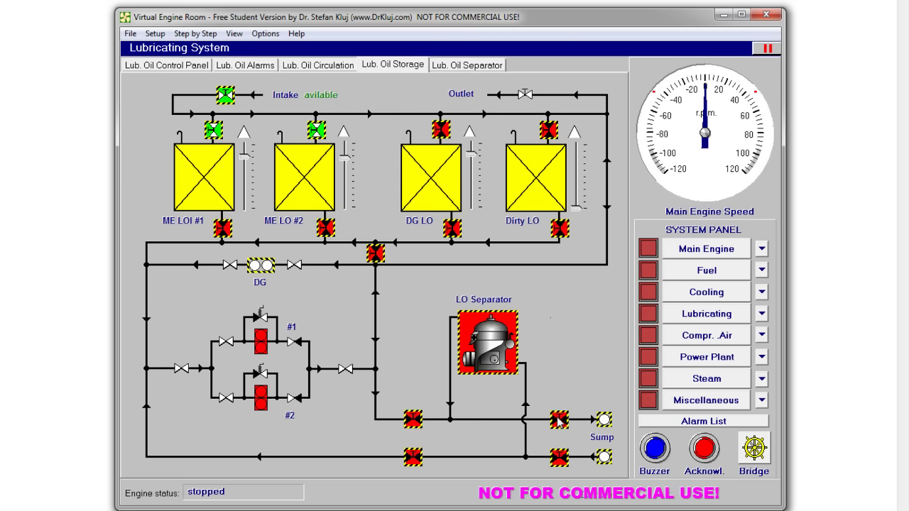
Close the LO intake valve and the inlet valves of the ME LO #1 and #2 storage tanks.
left_click(225, 96)
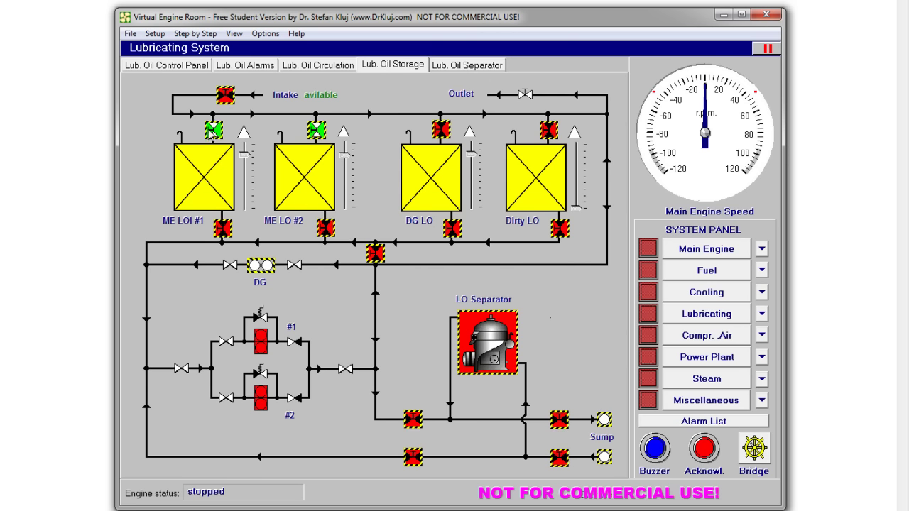
left_click(213, 130)
left_click(314, 130)
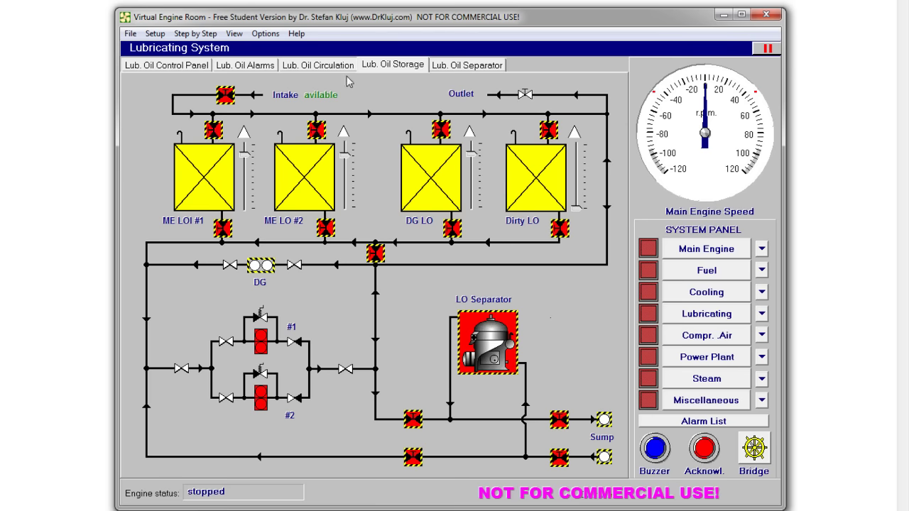
Open the cylinder oil tank's intake and outlet valves and run the CO pump until the service tank reaches about 125 cm.
left_click(327, 64)
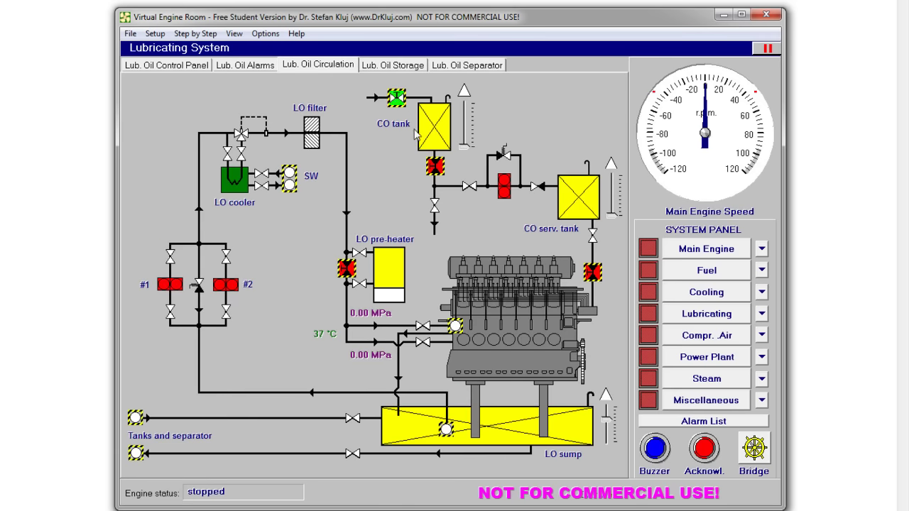
left_click(435, 168)
left_click(204, 66)
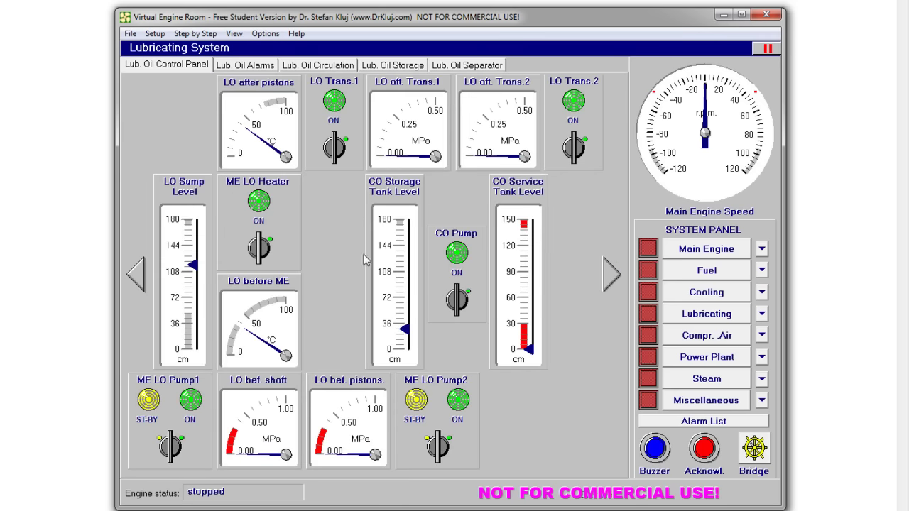
left_click(468, 299)
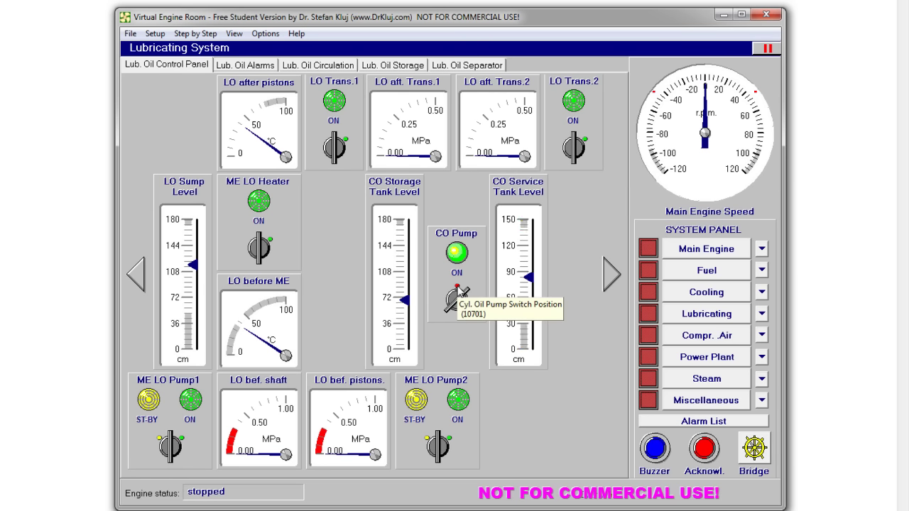
left_click(458, 297)
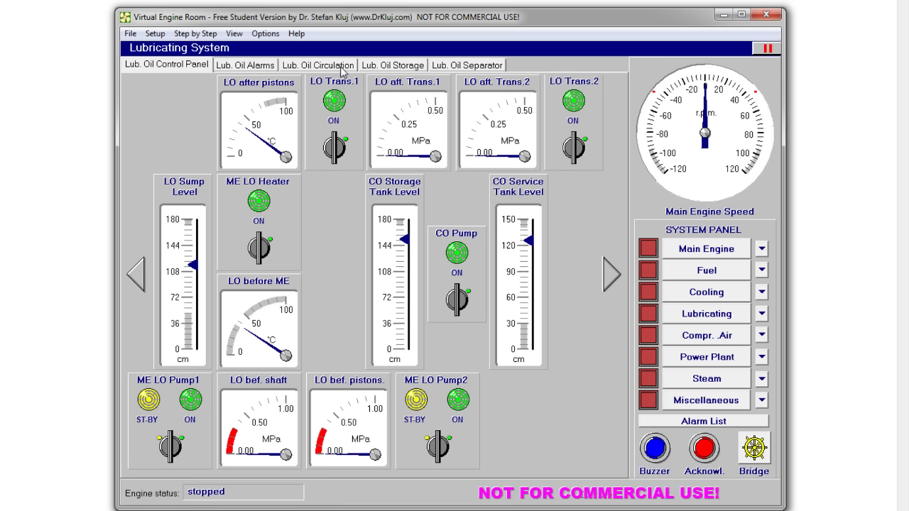
Close the CO tank's intake valve, check the alarm list, and open the CO service tank's outlet valve to the main engine.
left_click(343, 70)
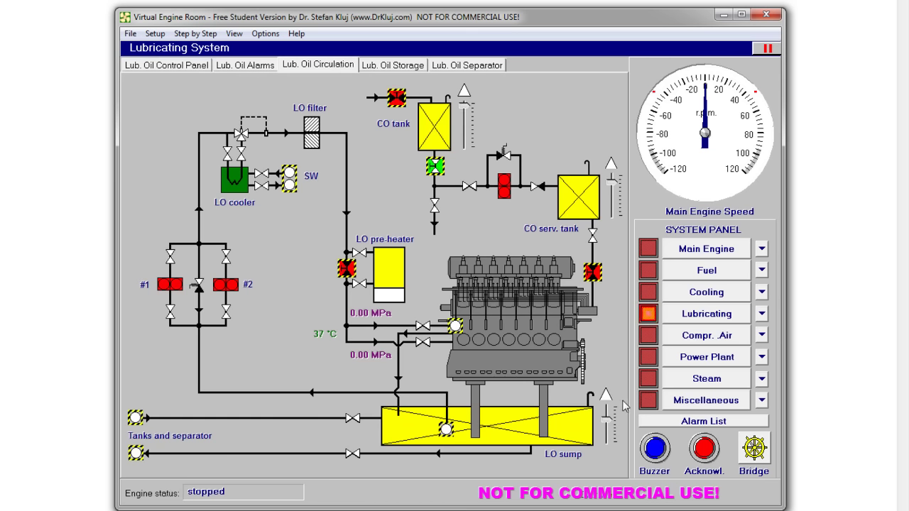
left_click(654, 426)
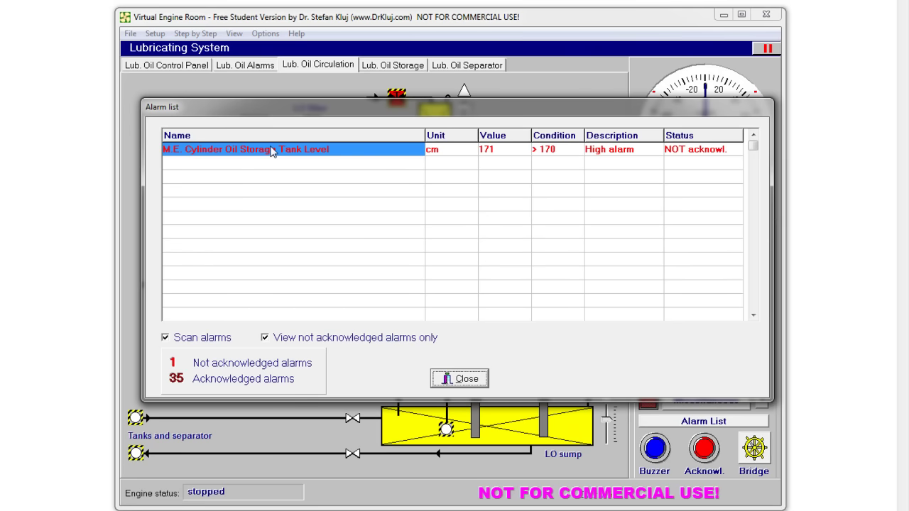
left_click(462, 379)
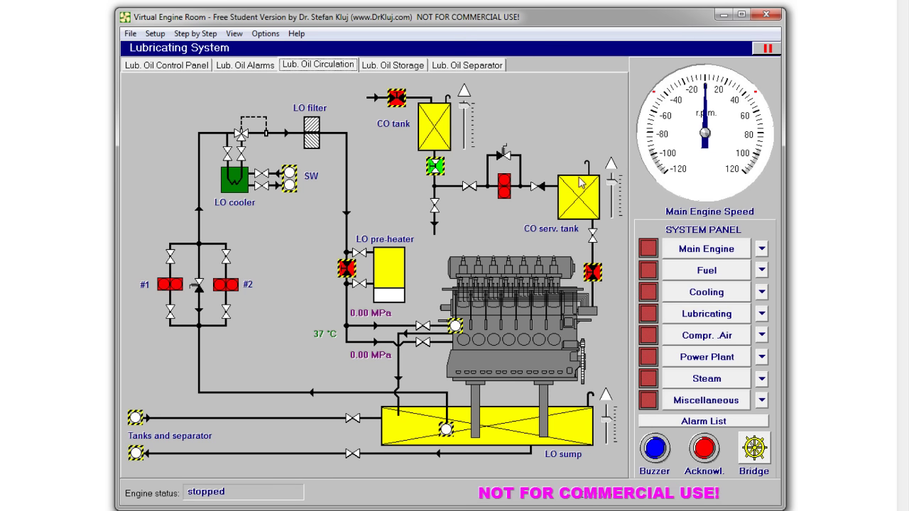
left_click(592, 279)
Switch ME LO pump 1 on, set ME LO pump 2 to standby and turn on the ME LO heater.
left_click(204, 65)
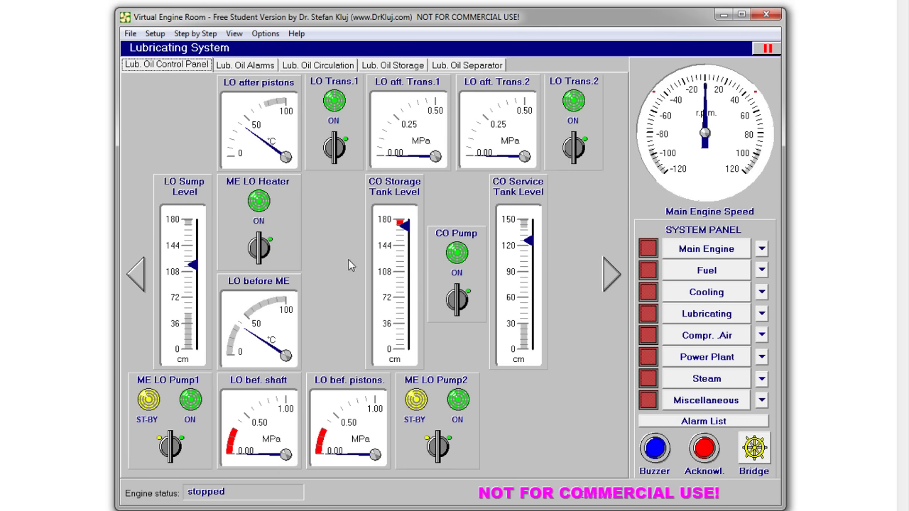
left_click(188, 444)
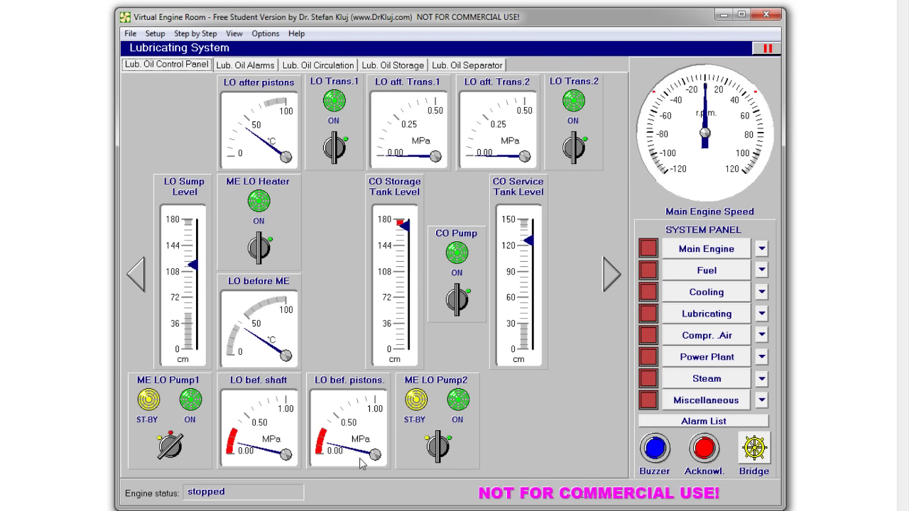
left_click(426, 436)
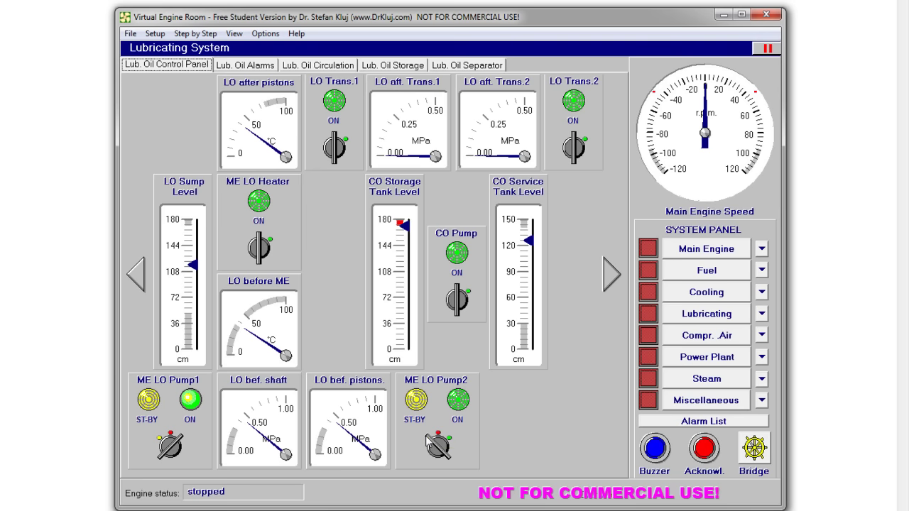
left_click(268, 243)
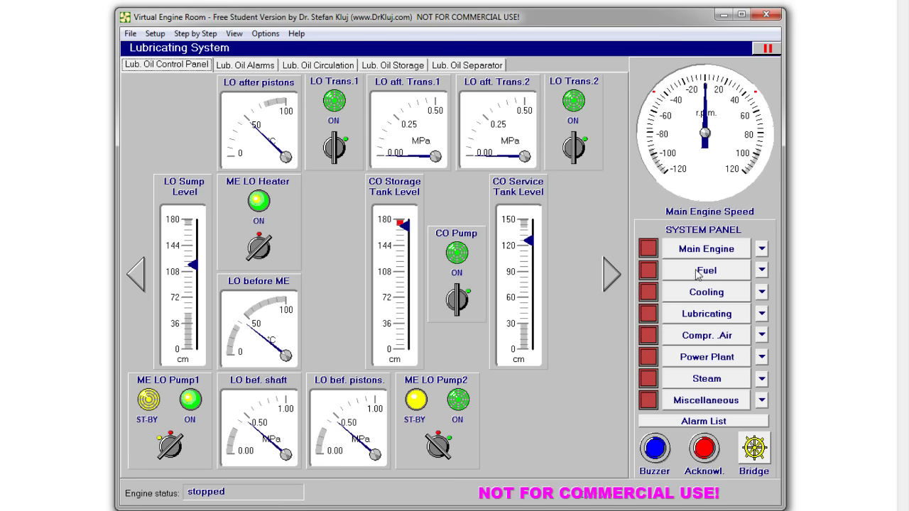
In the fuel storage system, open the filling valves of the HFO port, centre and starboard bunker tanks.
left_click(697, 272)
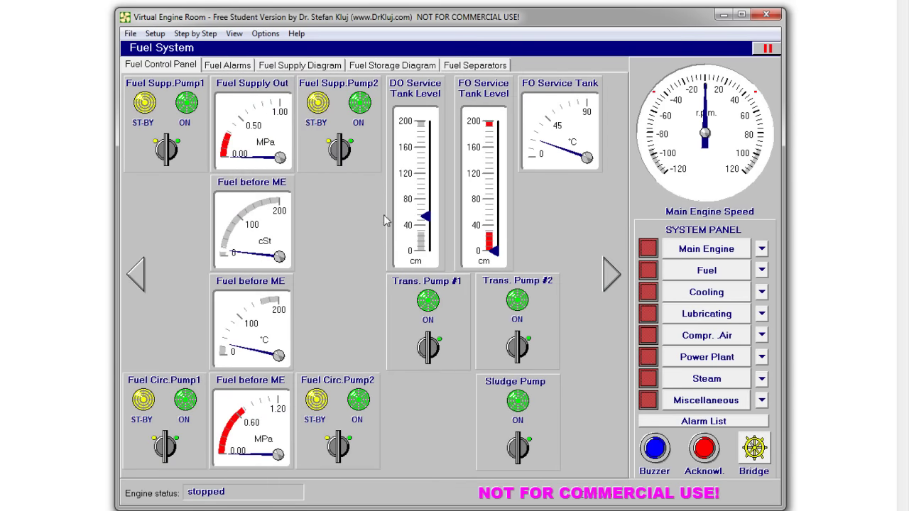
left_click(413, 66)
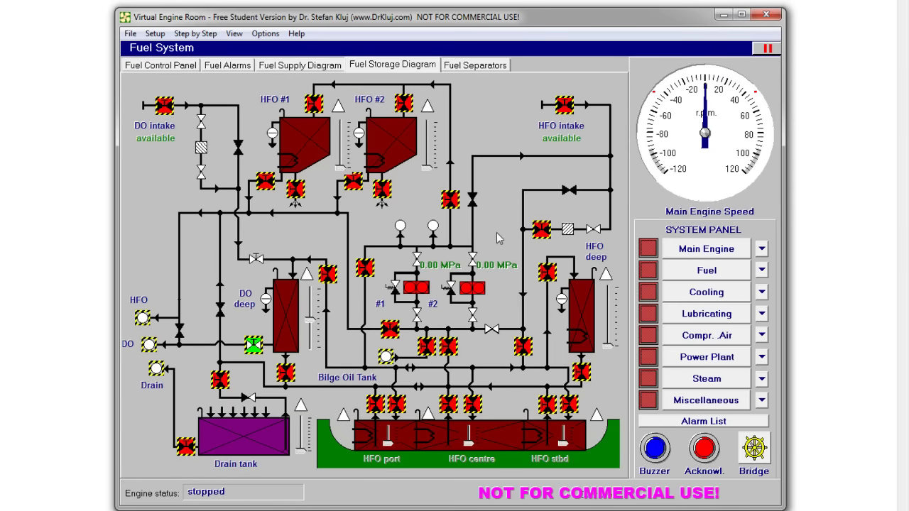
left_click(399, 404)
left_click(472, 404)
left_click(572, 407)
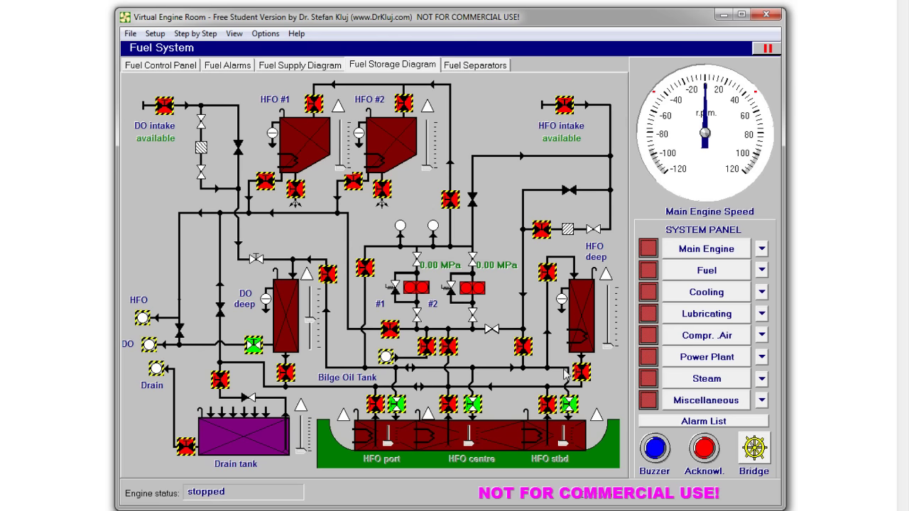
Open the two HFO filling line valves after the intake filter and the HFO deep tank's inlet valve.
left_click(539, 229)
left_click(522, 345)
left_click(547, 272)
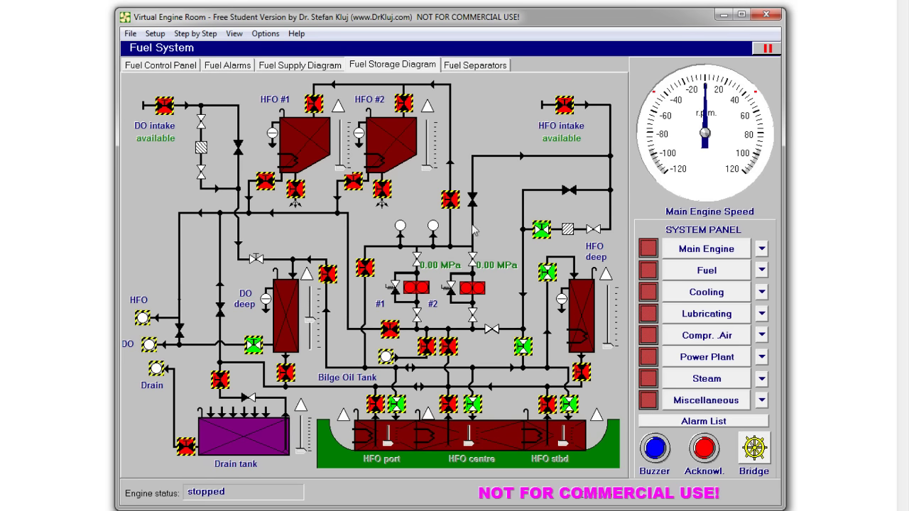
Open the transfer pumps' discharge valve and the HFO #1 tank's inlet valve, and switch fuel transfer pump #1 on.
left_click(449, 199)
left_click(314, 105)
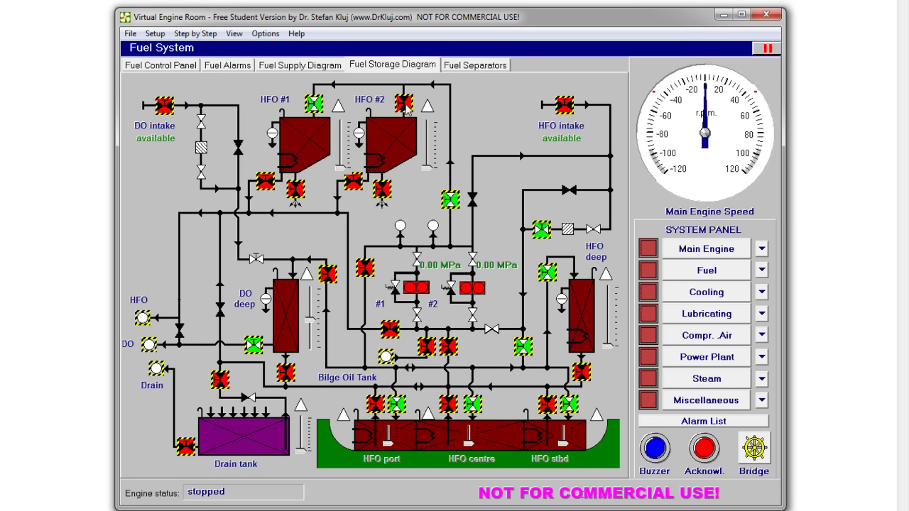
left_click(196, 68)
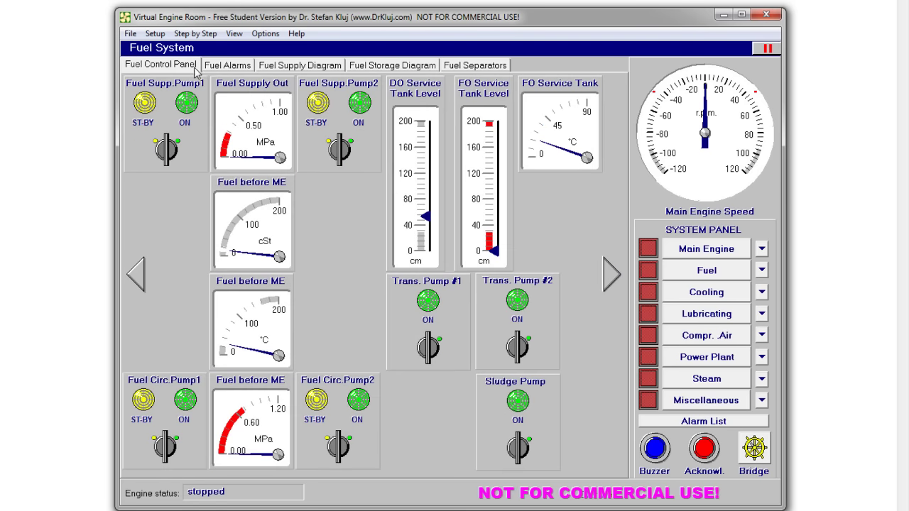
left_click(440, 342)
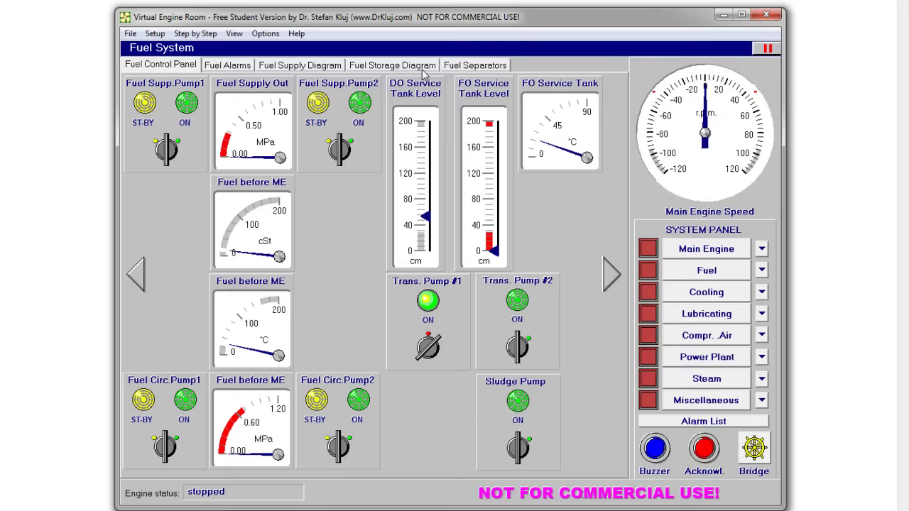
Open the HFO intake valve in the fuel storage system.
left_click(391, 68)
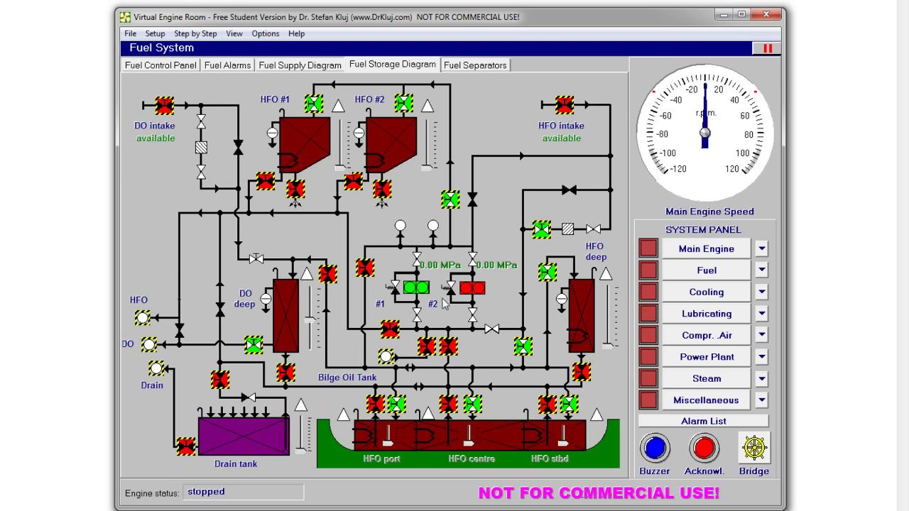
left_click(565, 108)
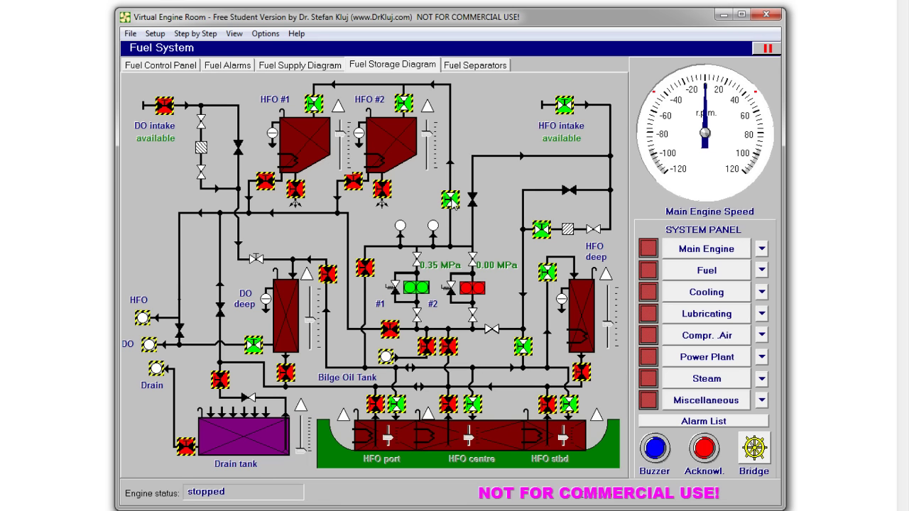
Close the transfer pumps' discharge valve and the inlet valves of the HFO #1 and HFO #2 tanks.
left_click(451, 200)
left_click(317, 104)
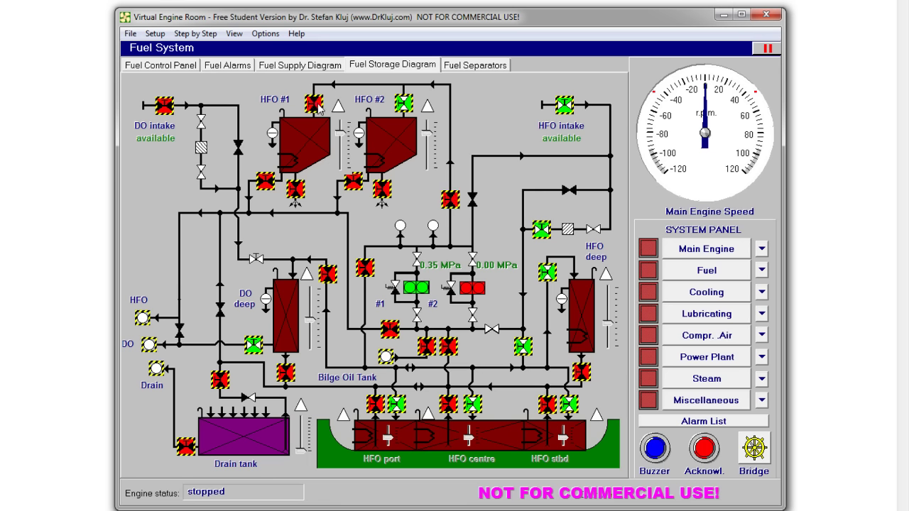
left_click(406, 104)
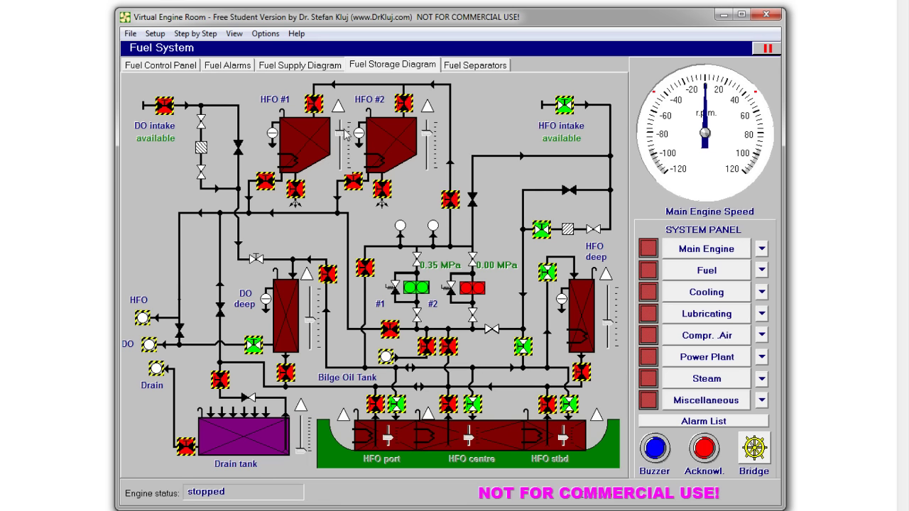
Open the outlet valves of the HFO #1 and HFO #2 tanks and switch fuel transfer pump #1 off.
left_click(264, 183)
left_click(351, 185)
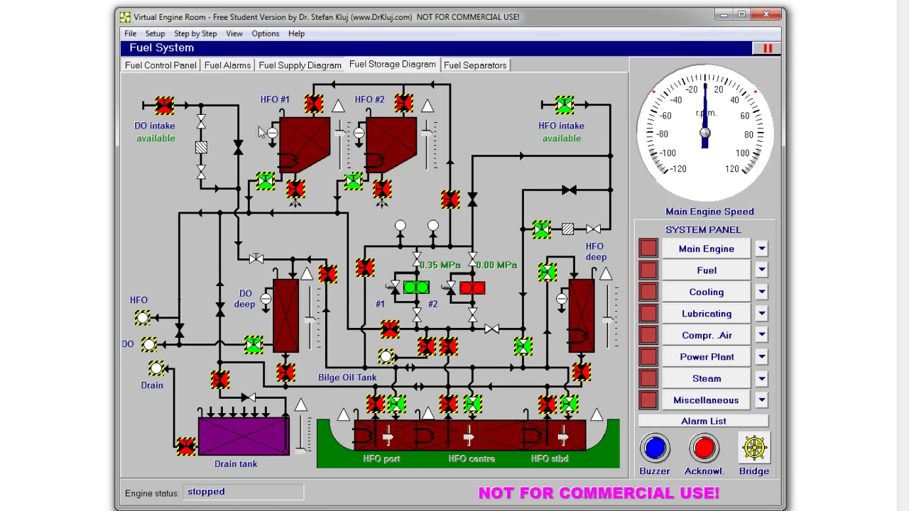
left_click(181, 66)
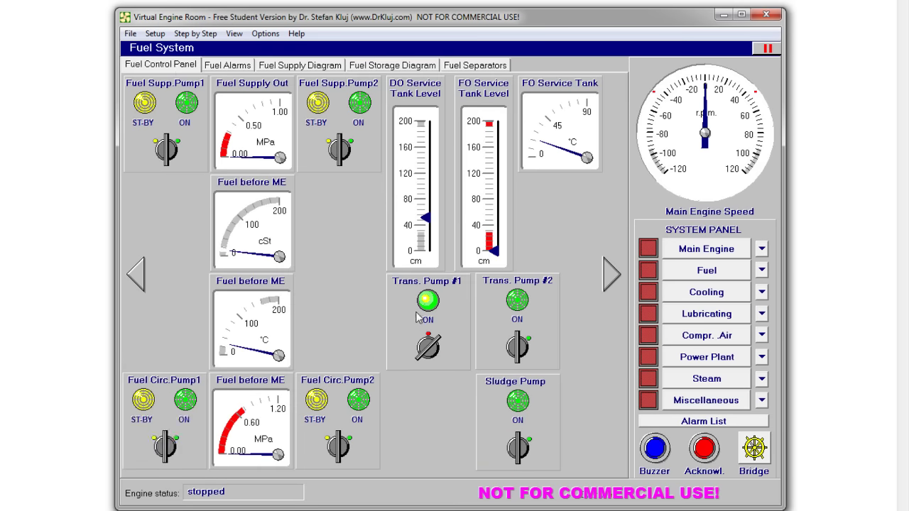
left_click(429, 346)
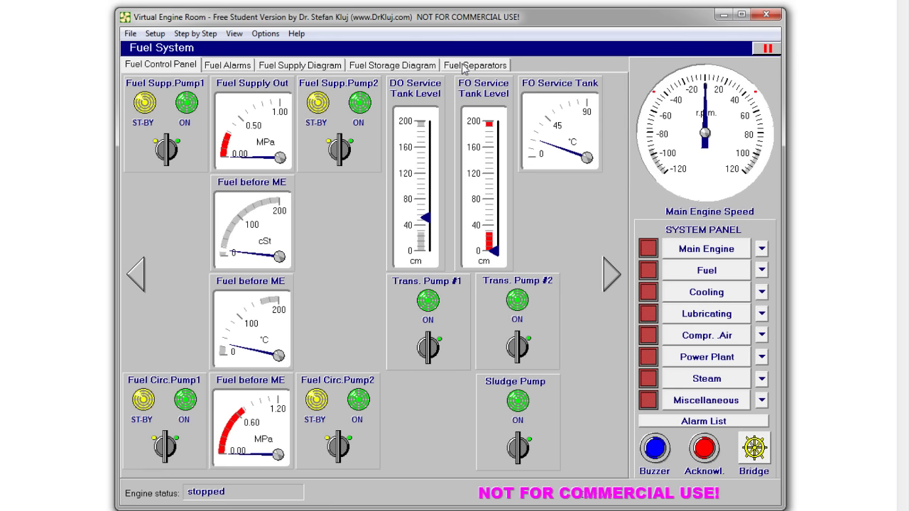
Close the HFO deep tank inlet, the HFO intake, both filling line valves and the filling valves of the HFO port, centre and starboard tanks.
left_click(416, 69)
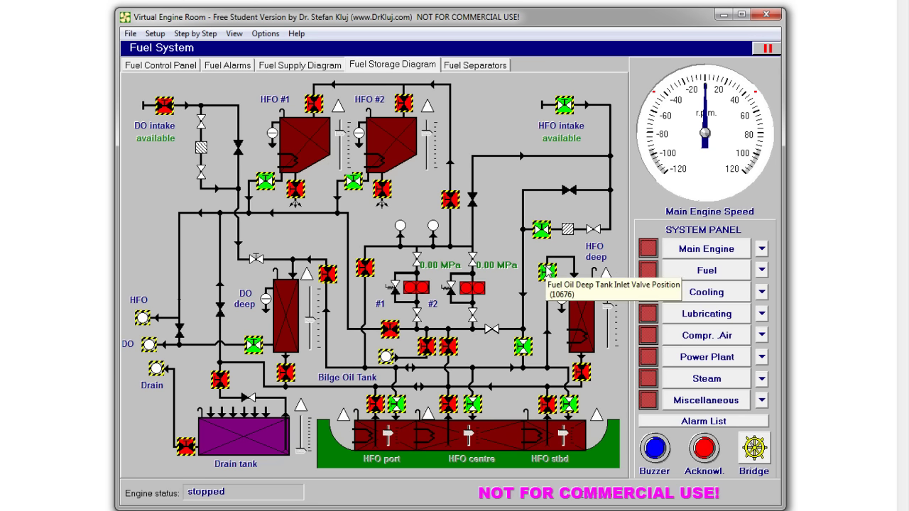
left_click(547, 272)
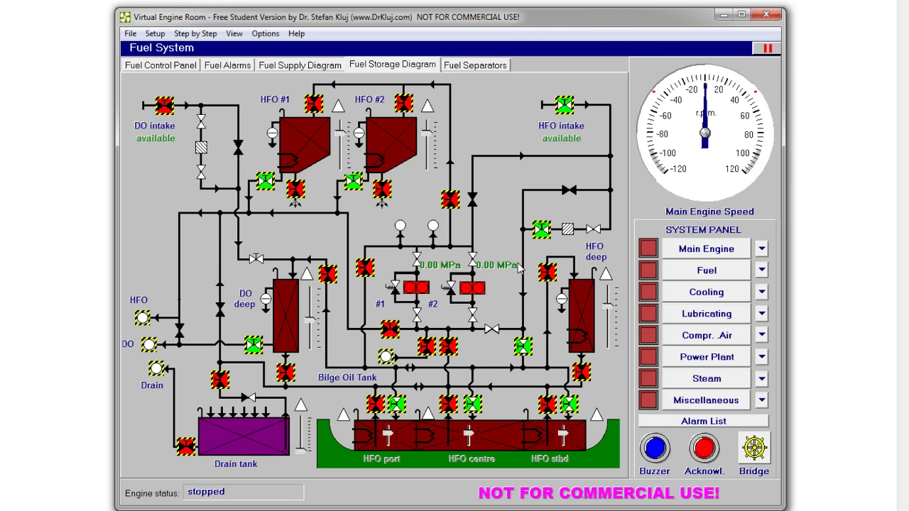
left_click(565, 105)
left_click(536, 233)
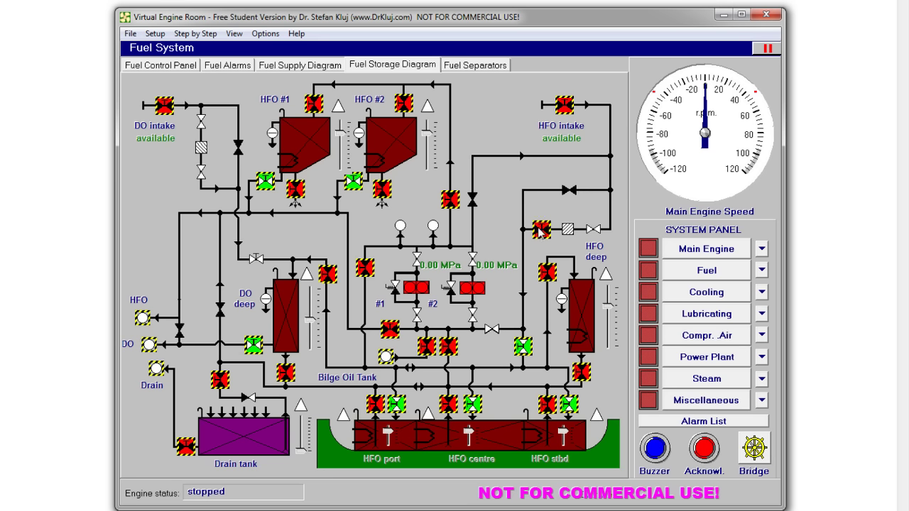
left_click(527, 346)
left_click(397, 406)
left_click(472, 406)
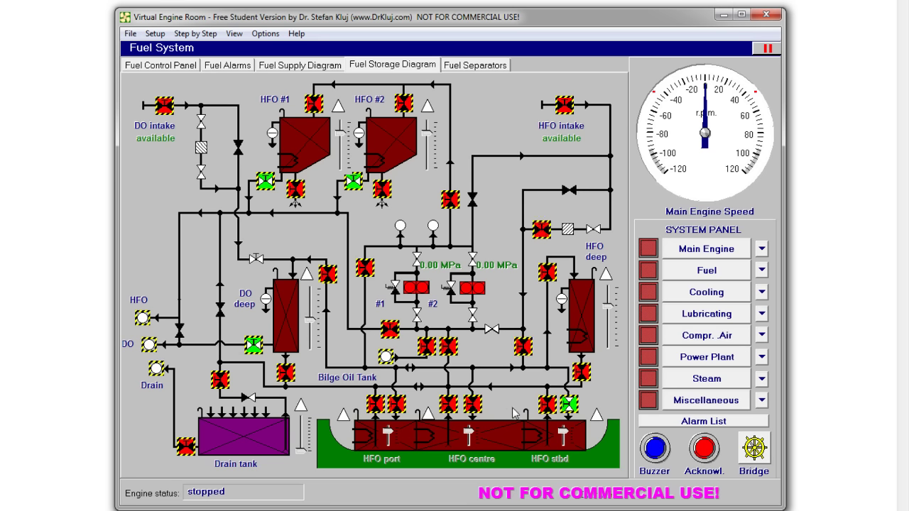
left_click(570, 406)
Open the heater steam inlet valves of the DO separator, HFO separator #2 and HFO separator #1.
left_click(472, 68)
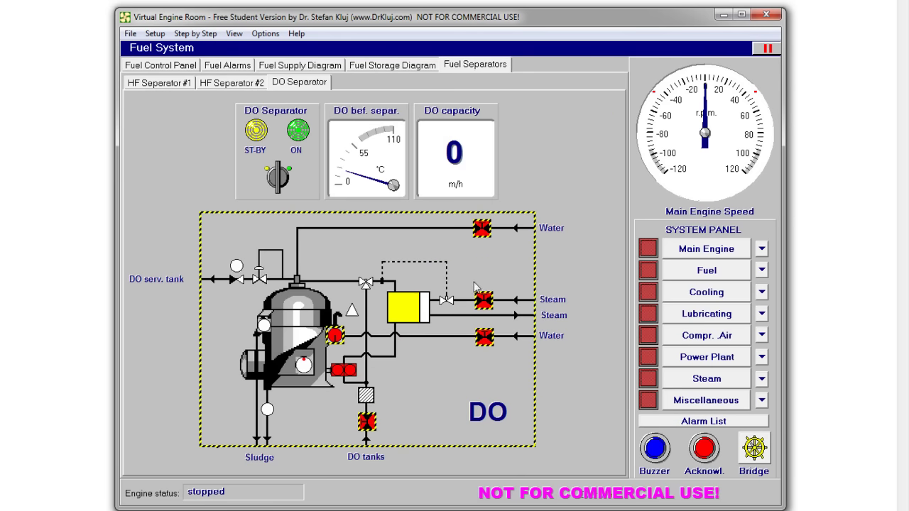
left_click(483, 301)
left_click(247, 83)
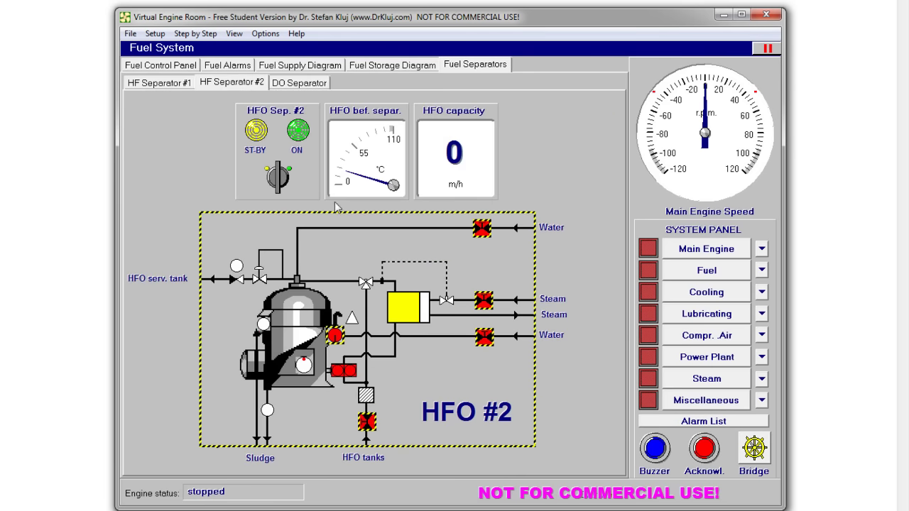
left_click(483, 301)
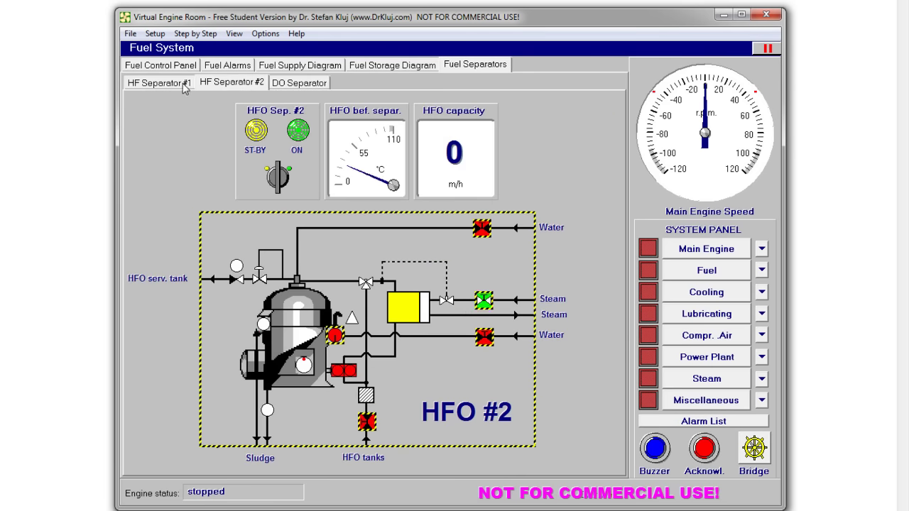
left_click(182, 83)
left_click(482, 301)
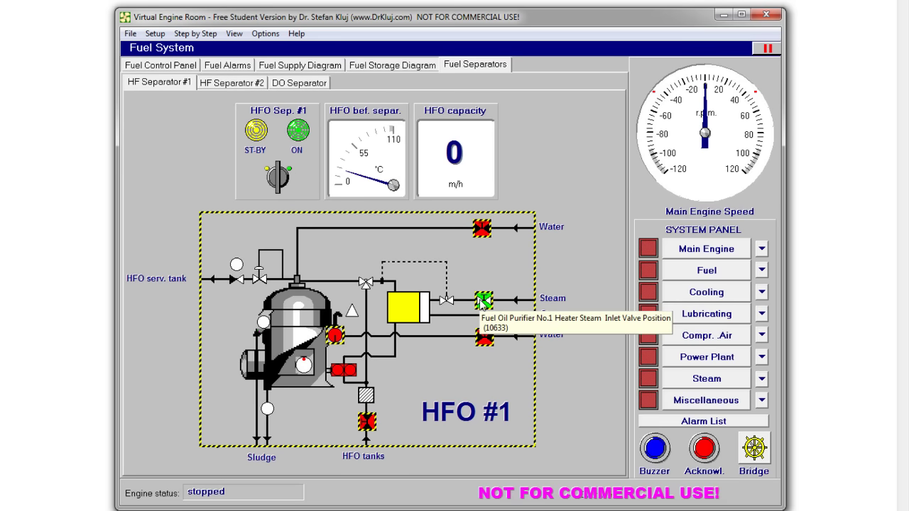
Open the HFO service tank's inlet valve in the fuel supply system.
left_click(323, 66)
left_click(284, 145)
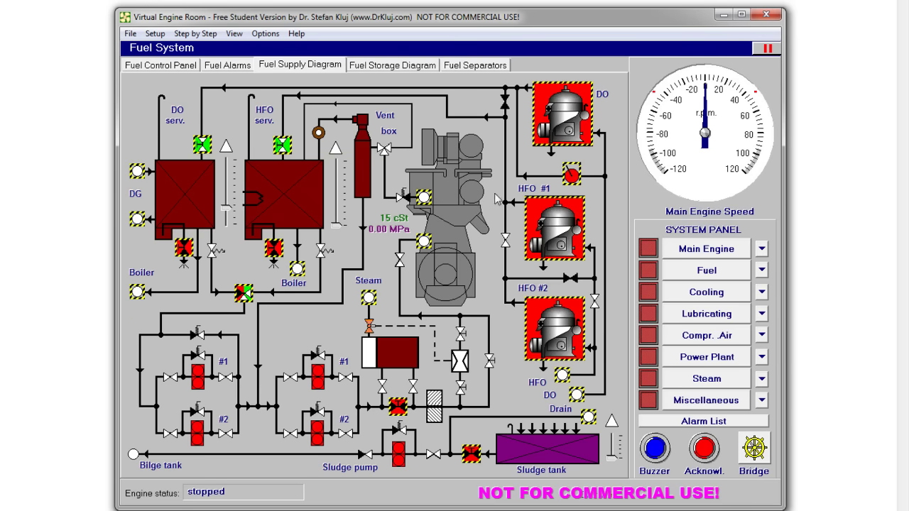
Switch fuel supply pump 1 and fuel circulating pump 1 on, and set supply pump 2 and circulating pump 2 to standby.
left_click(149, 68)
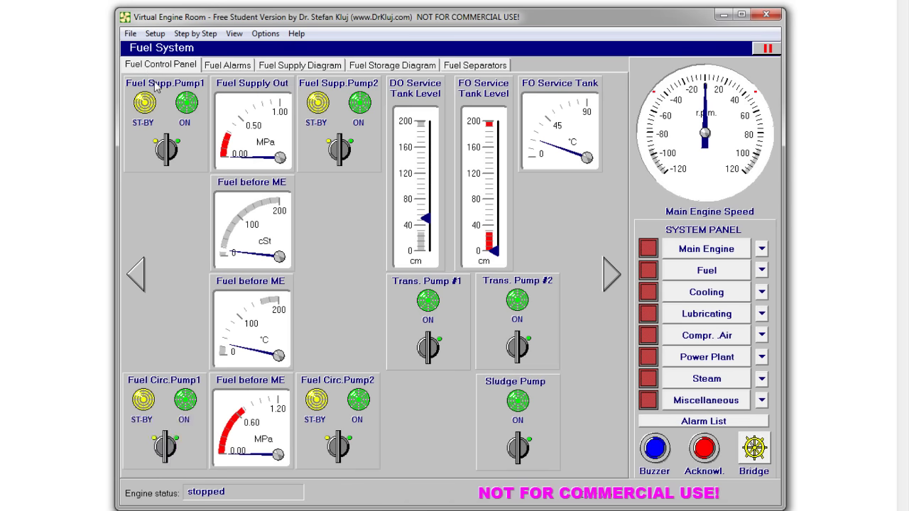
left_click(179, 145)
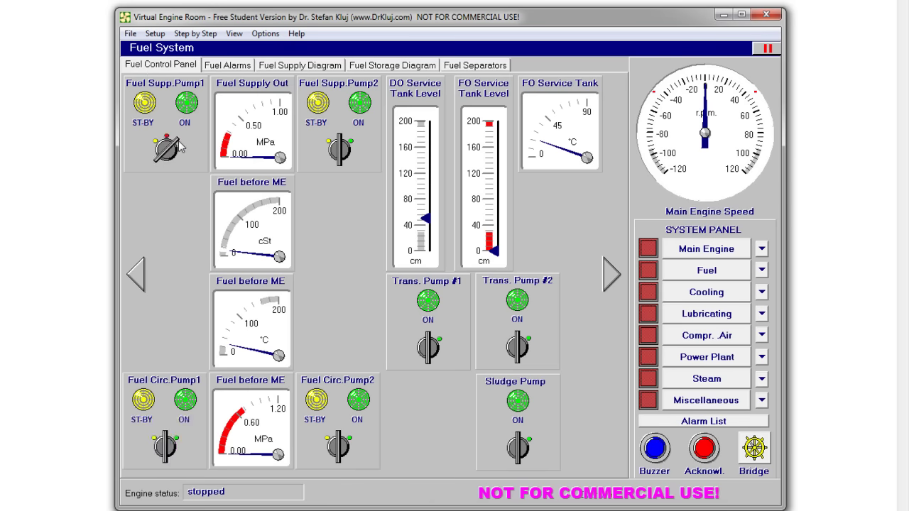
left_click(331, 146)
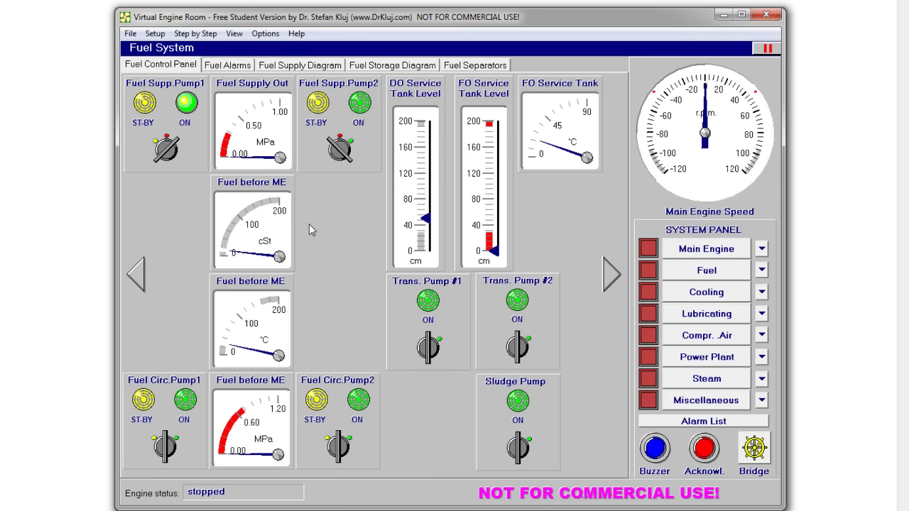
left_click(177, 441)
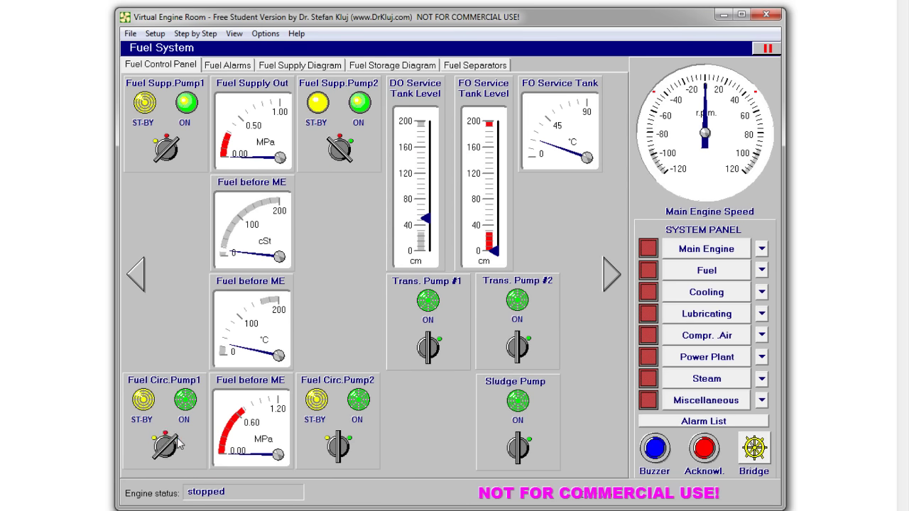
left_click(337, 442)
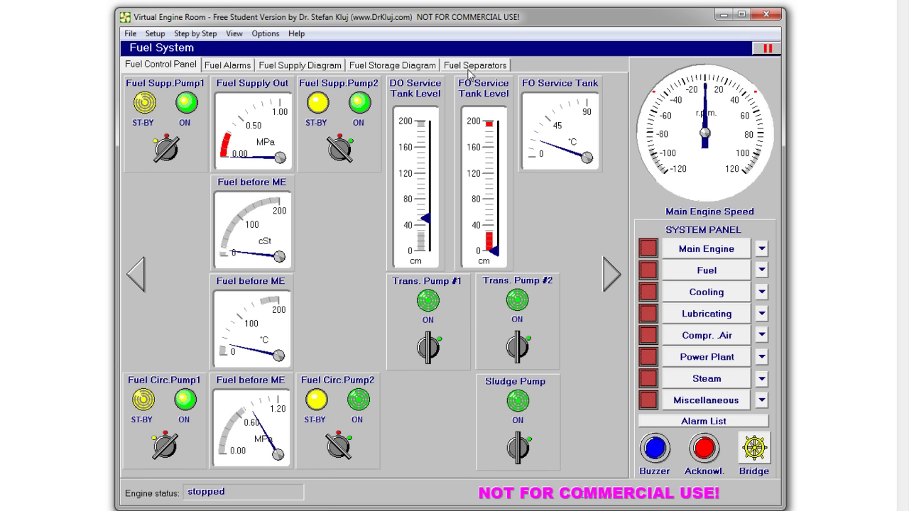
Set HFO separator #1, HFO separator #2 and the DO separator to standby operation.
left_click(446, 66)
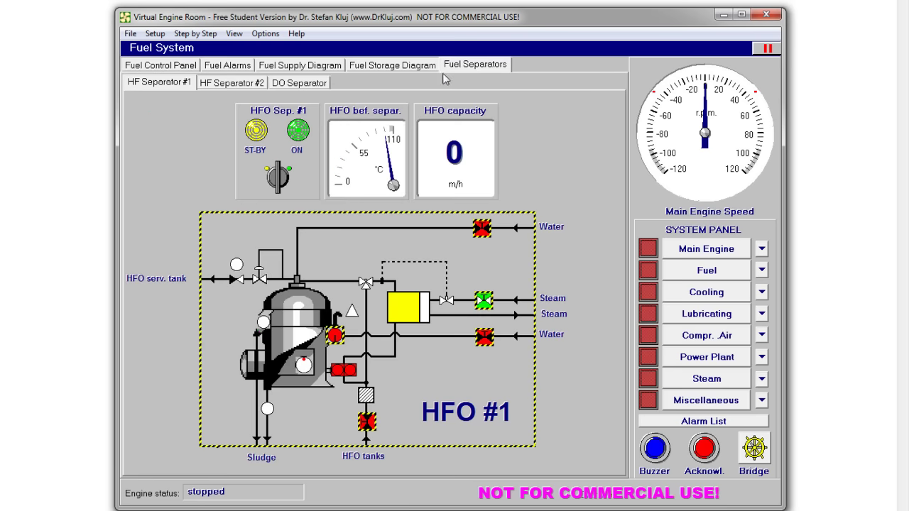
left_click(265, 171)
left_click(250, 86)
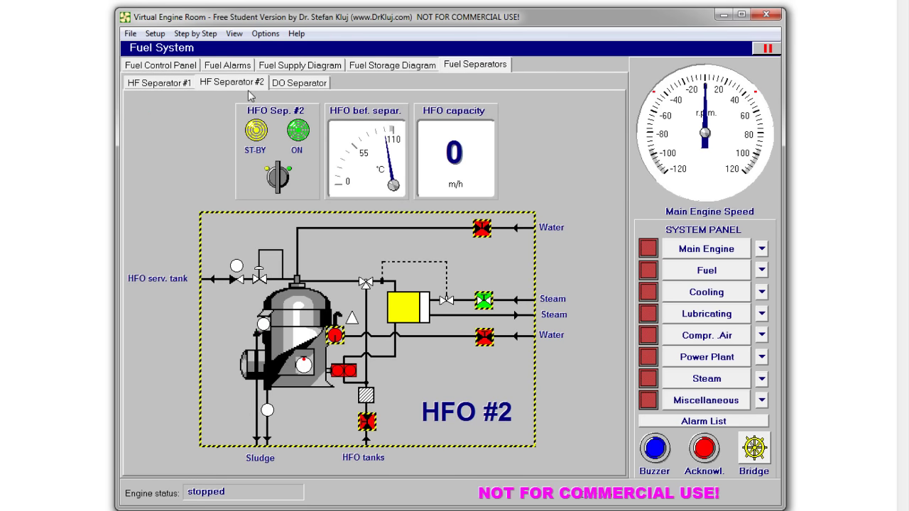
left_click(294, 85)
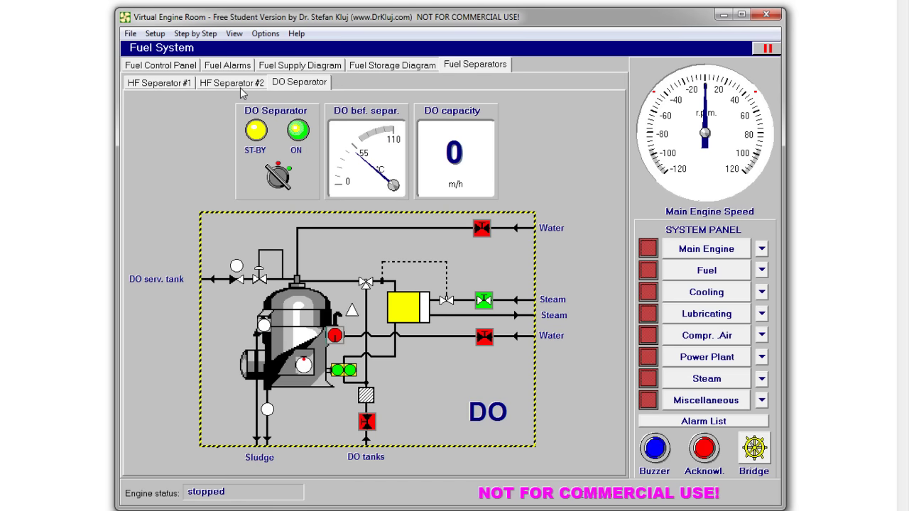
left_click(229, 84)
left_click(182, 86)
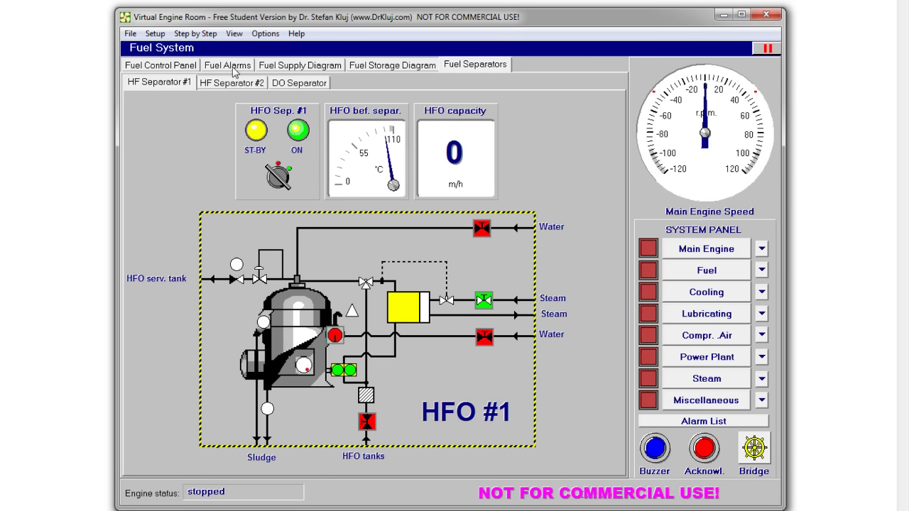
Check the separators and pumps in the fuel supply system and review the unacknowledged alarms.
left_click(277, 68)
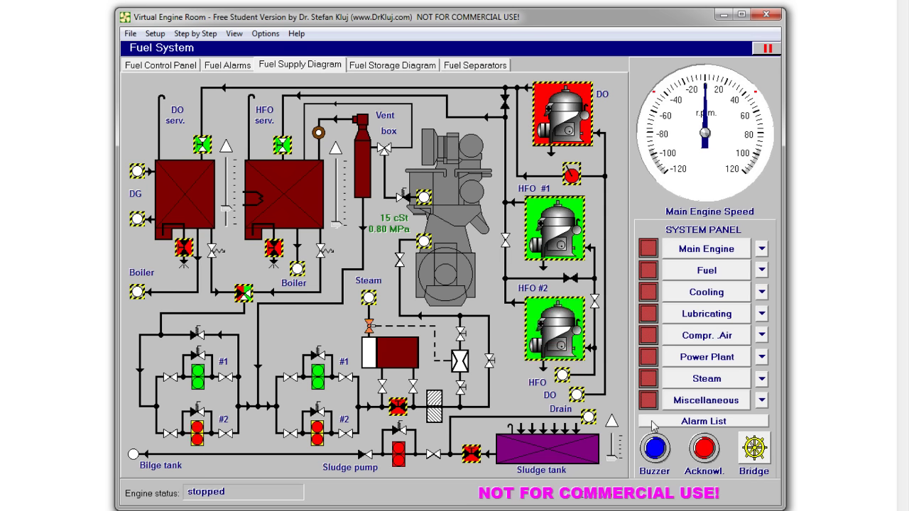
left_click(675, 423)
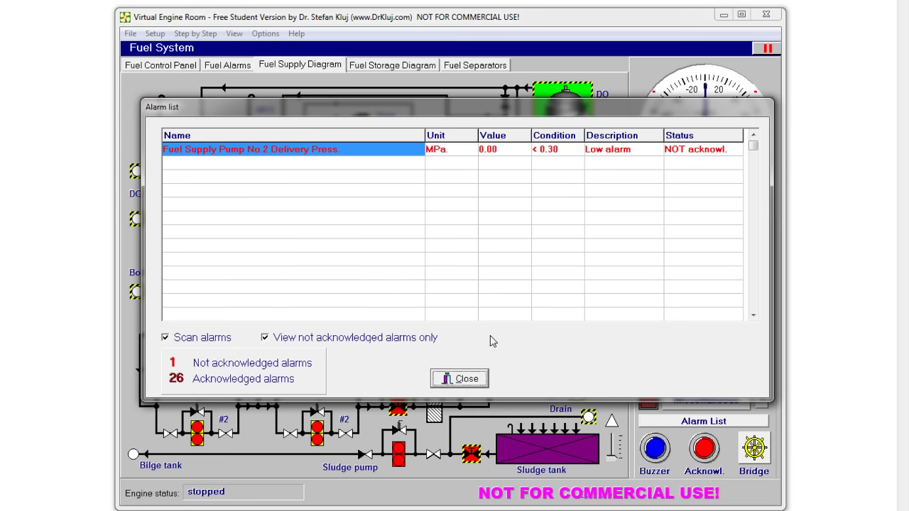
left_click(460, 378)
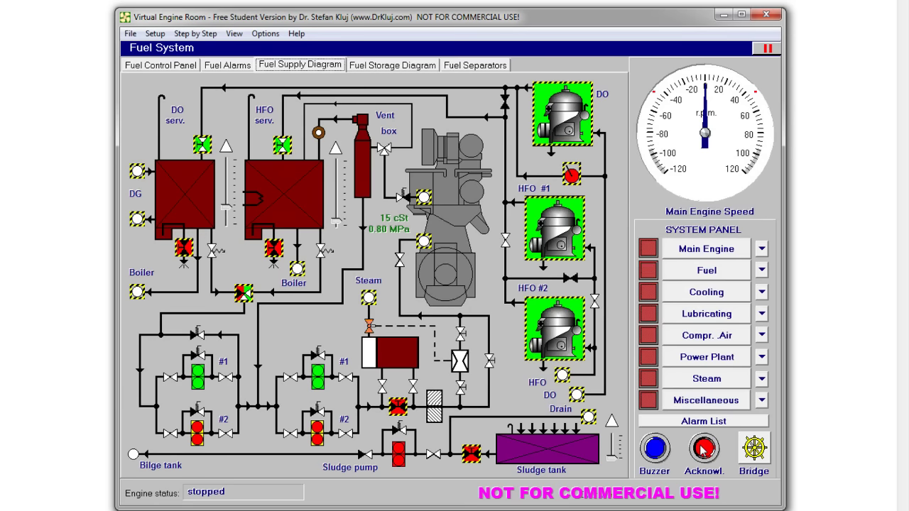
Check the DO and FO service tank levels and the fuel pressures and temperatures.
left_click(167, 66)
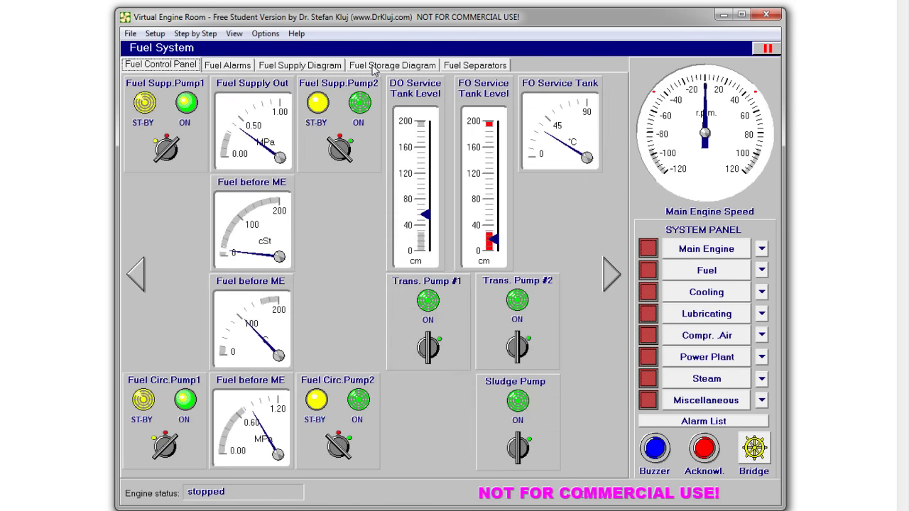
left_click(325, 67)
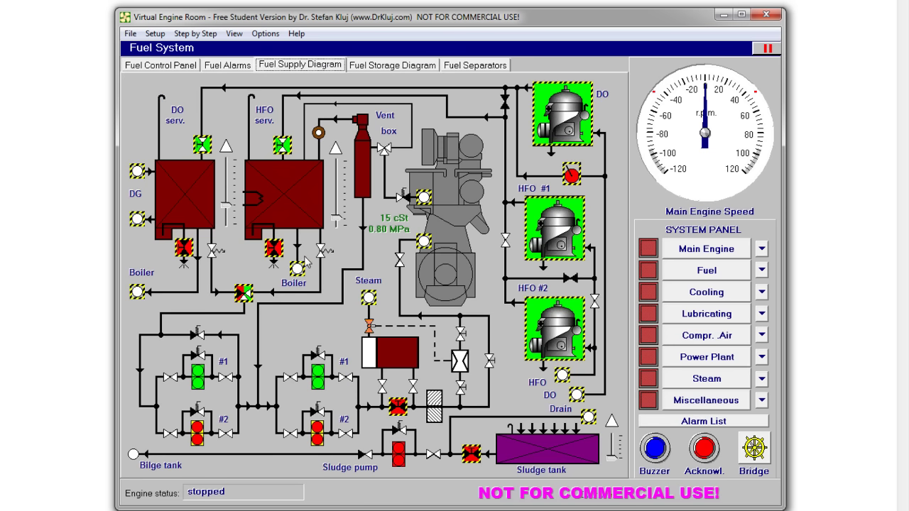
left_click(186, 65)
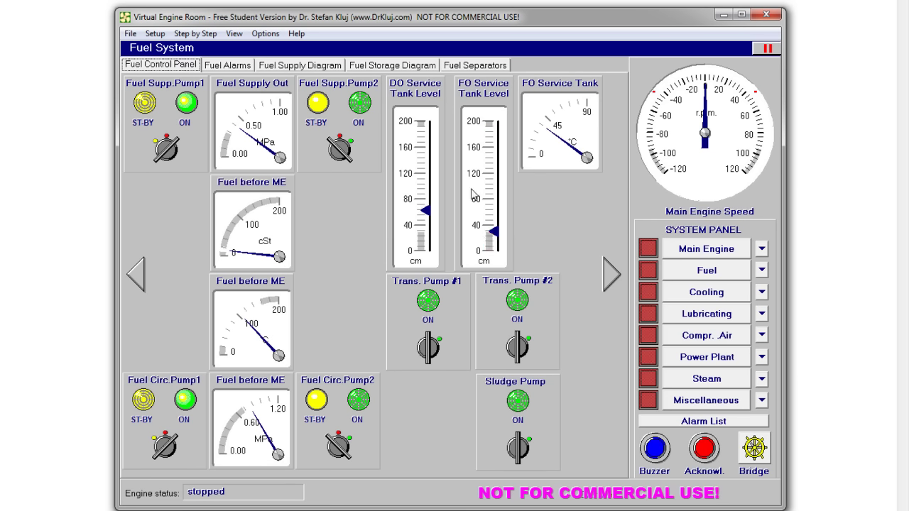
mouse_move(472, 193)
Switch on the supply of steering gear drive units #1 and #2.
left_click(678, 402)
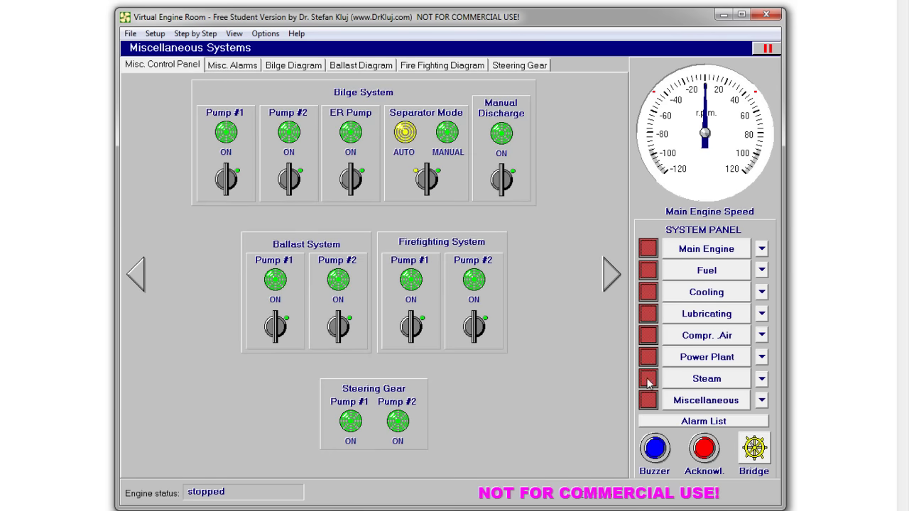
left_click(527, 70)
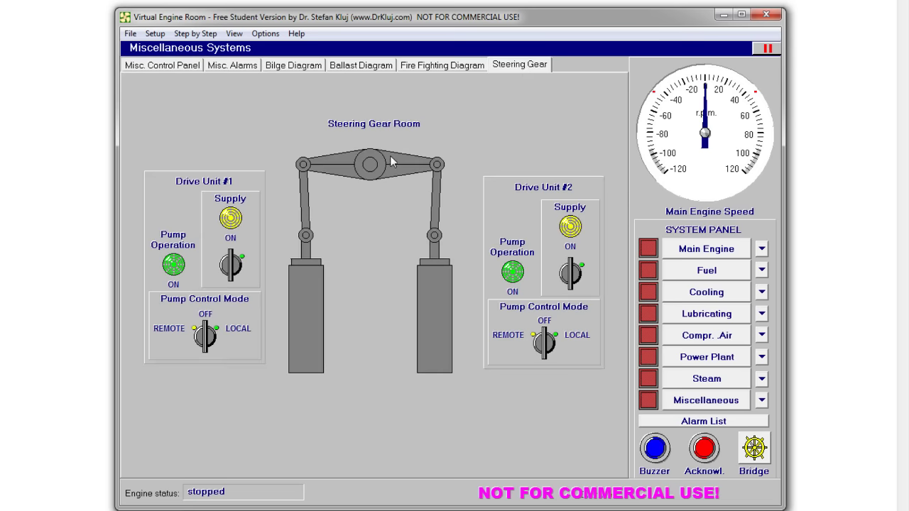
left_click(248, 256)
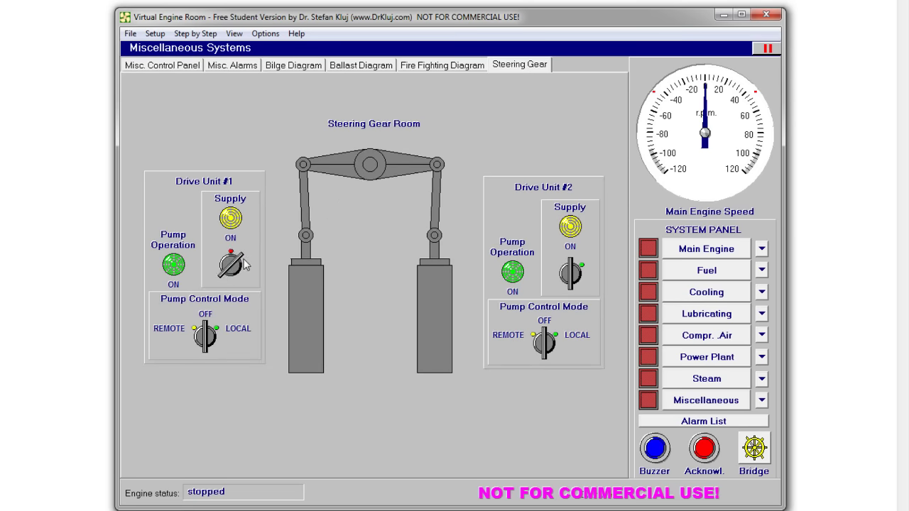
left_click(583, 265)
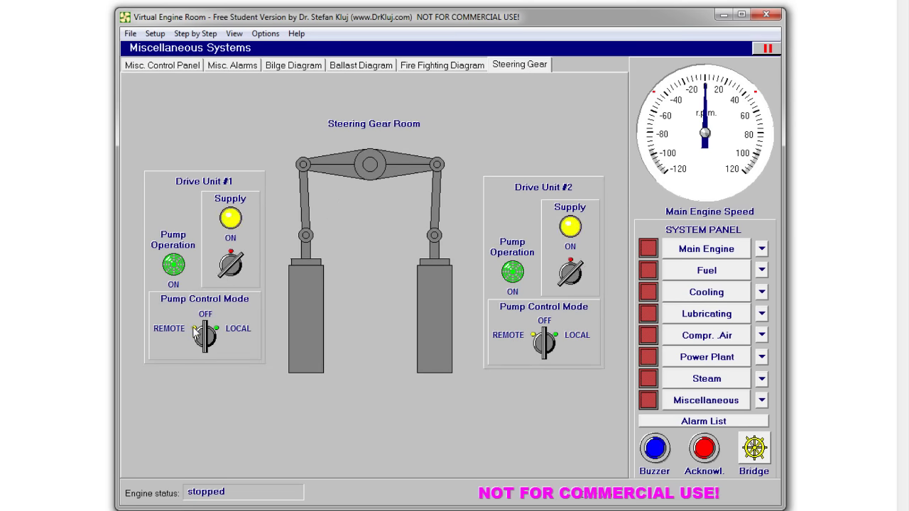
Set both steering gear pumps to remote control, then turn pump #1 on and put pump #2 on standby from the ship bridge.
left_click(198, 331)
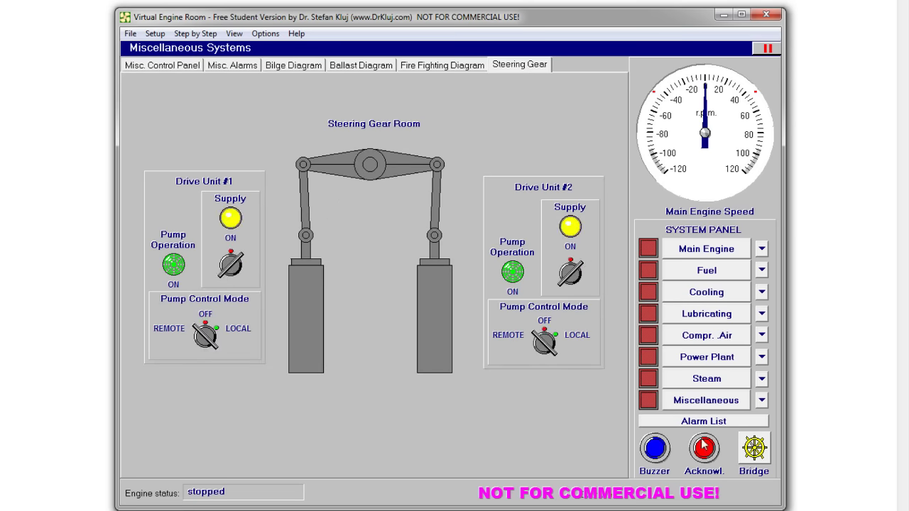
left_click(753, 449)
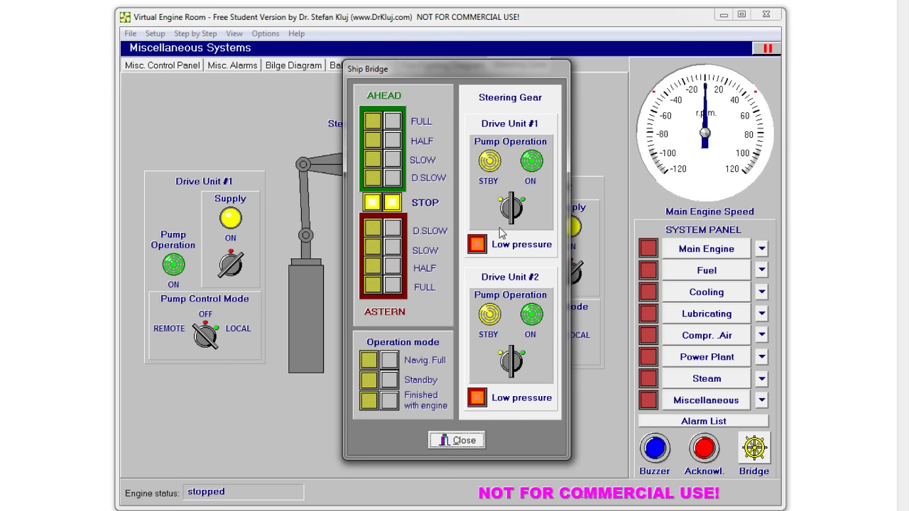
left_click(522, 205)
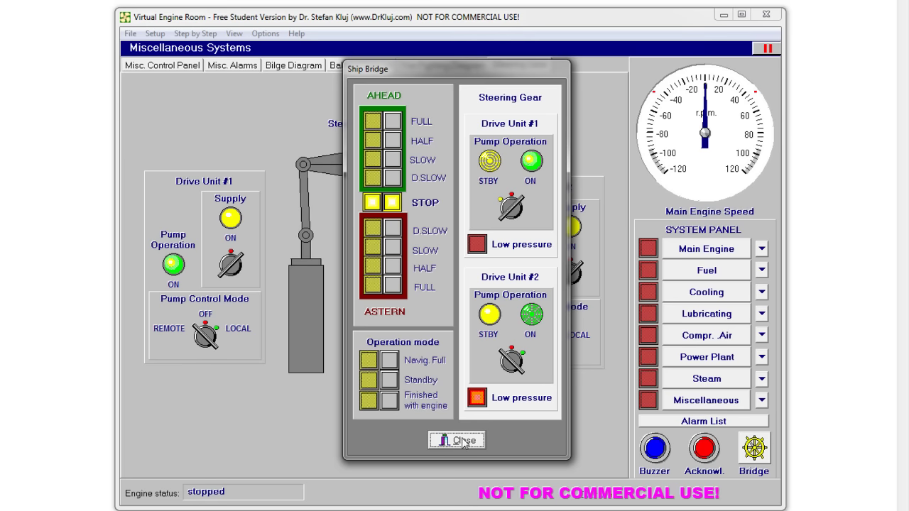
left_click(462, 441)
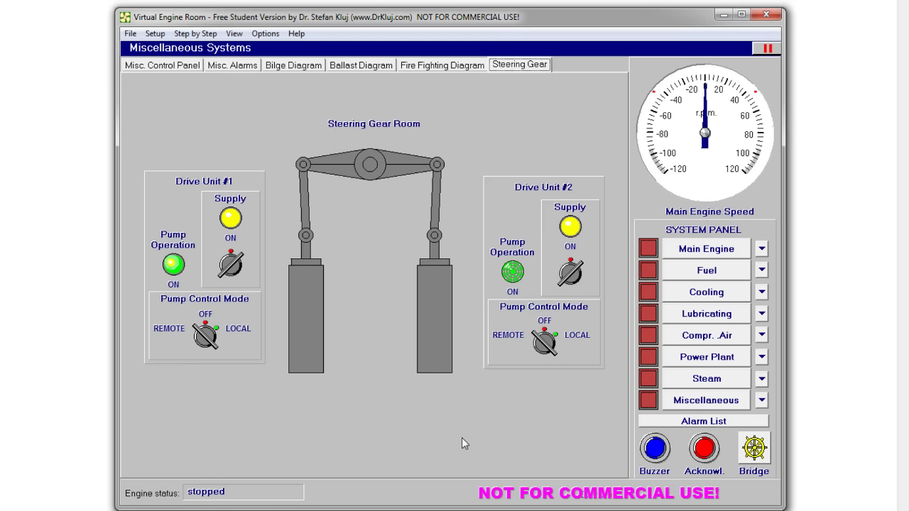
Drain air receivers #1 and #2 by briefly opening and closing each receiver's drain valve.
left_click(690, 278)
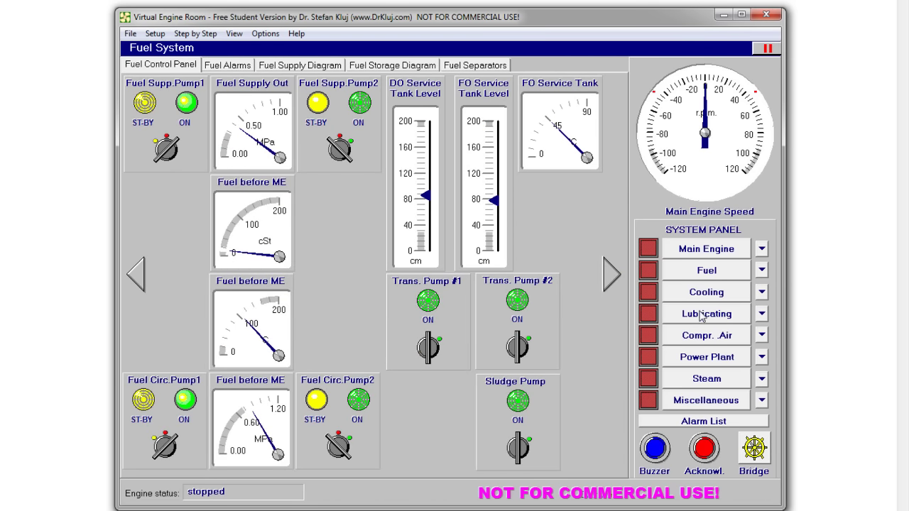
left_click(702, 336)
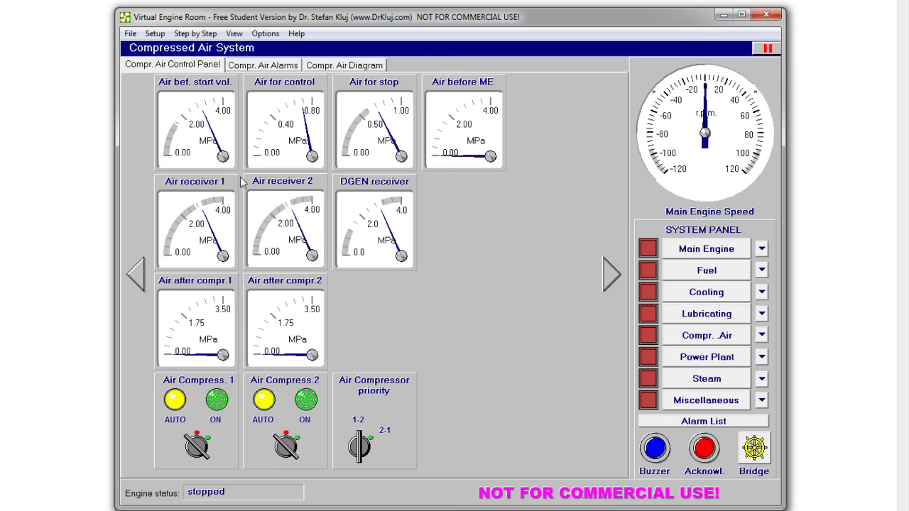
left_click(266, 66)
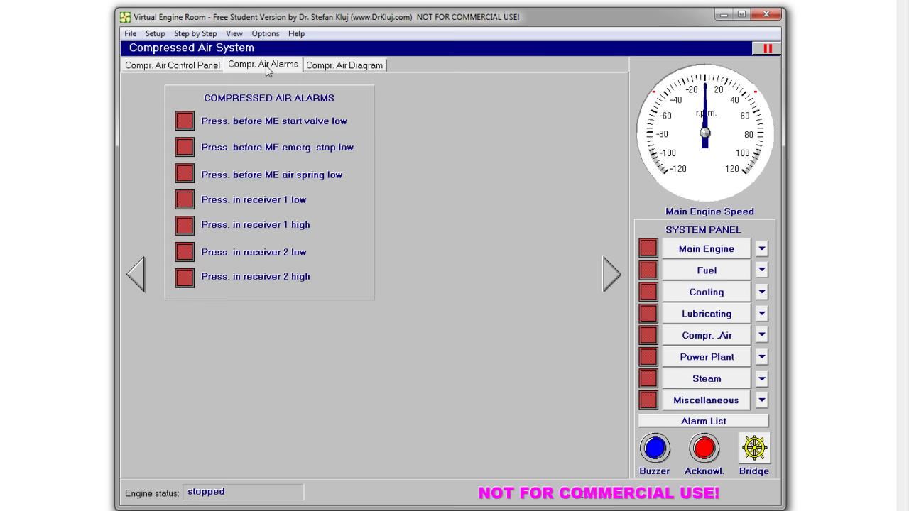
left_click(324, 66)
left_click(261, 242)
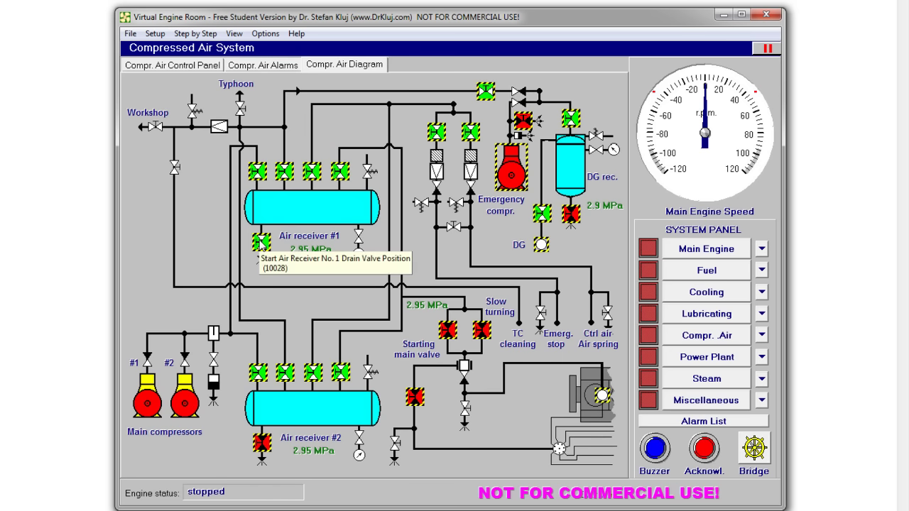
left_click(261, 242)
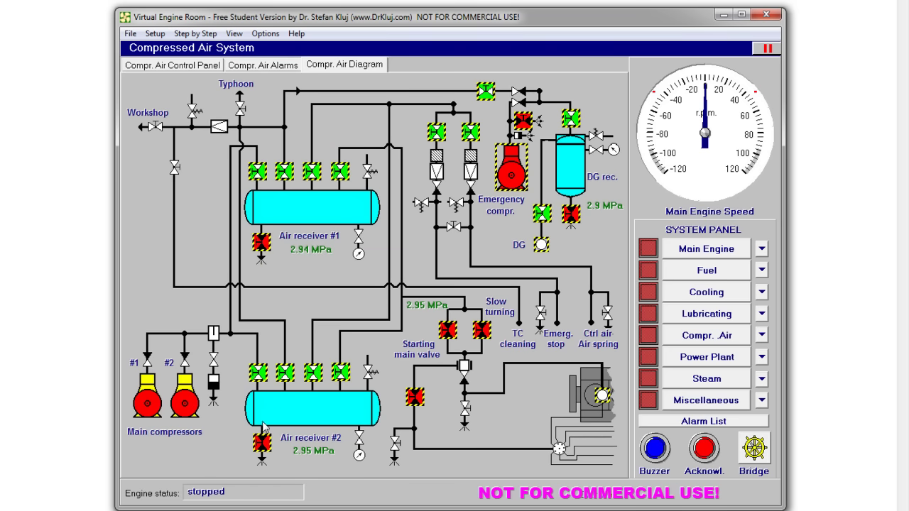
left_click(263, 443)
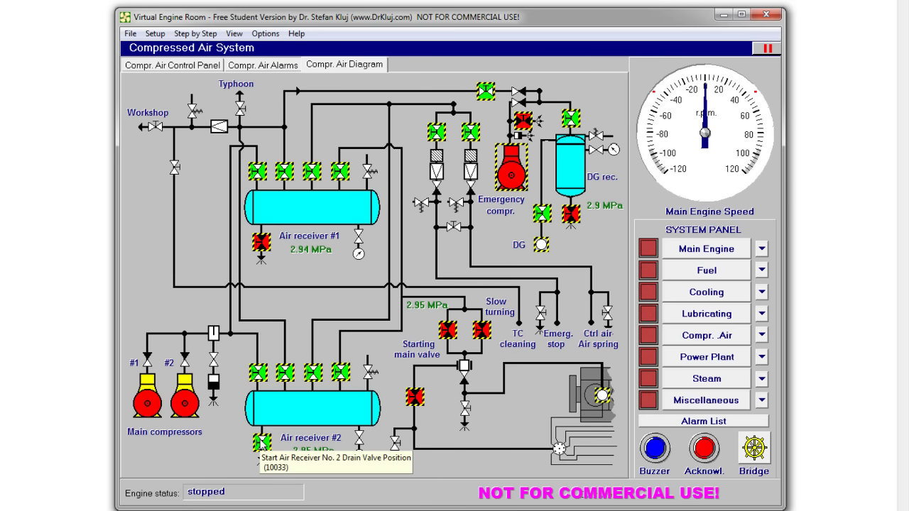
left_click(261, 444)
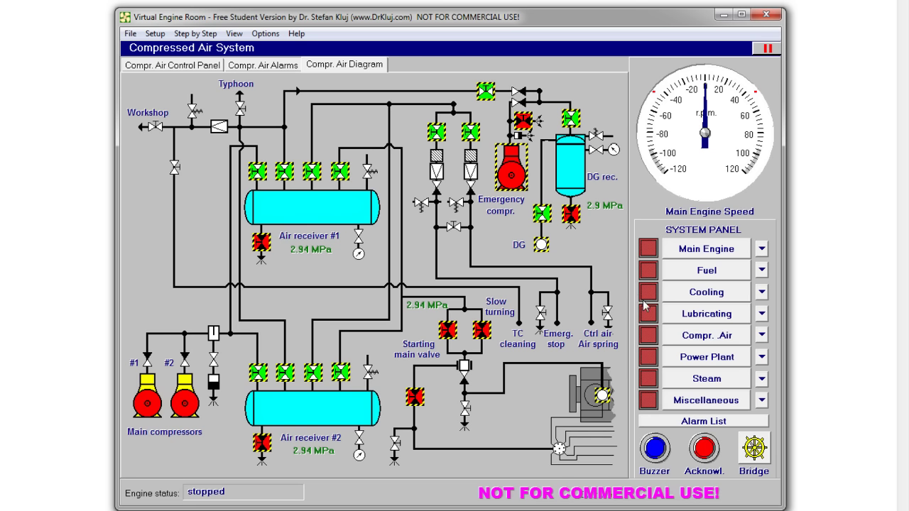
Review the active alarms of the fuel, cooling and lubricating systems.
left_click(689, 274)
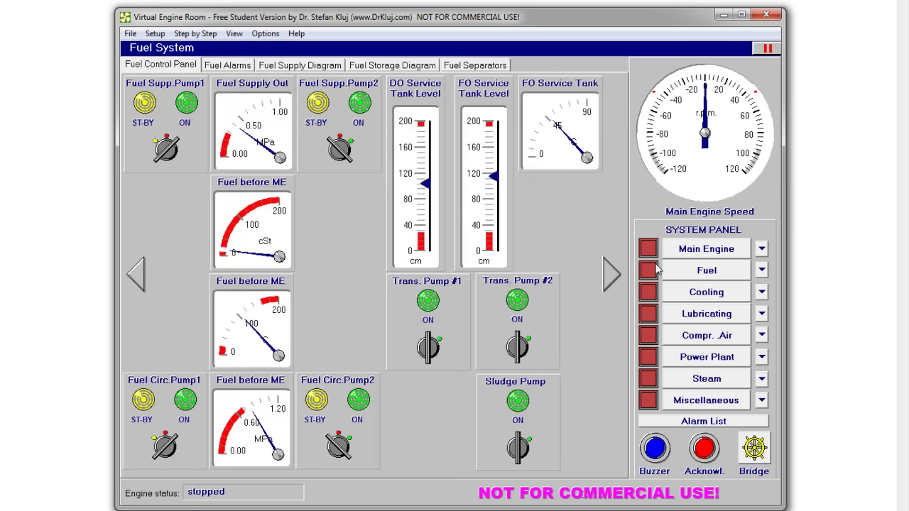
left_click(239, 66)
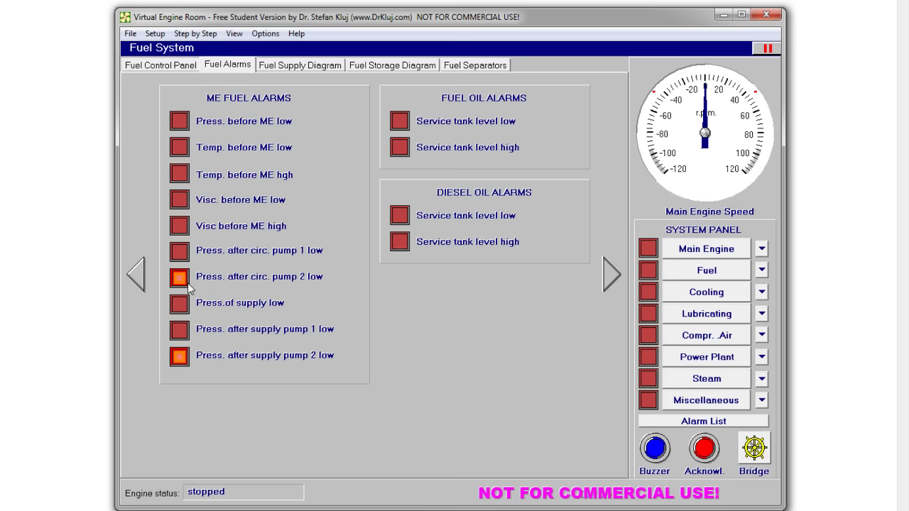
left_click(684, 293)
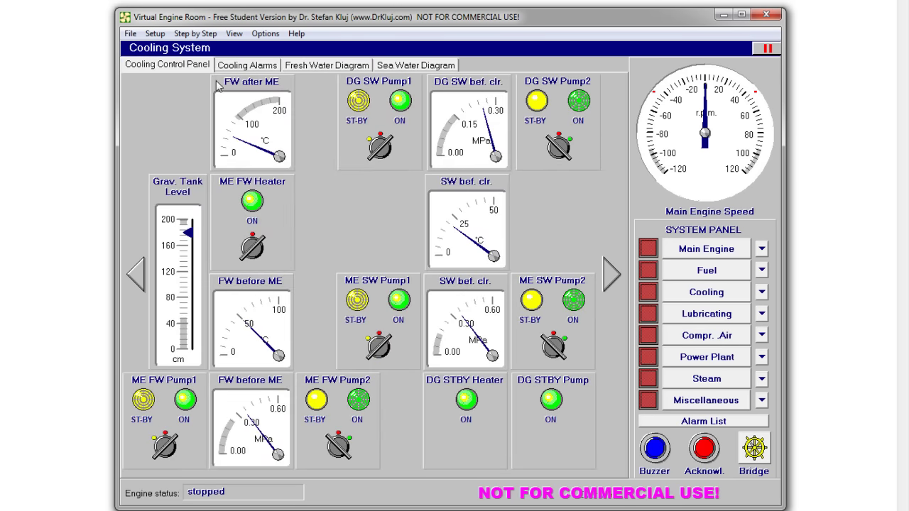
left_click(240, 67)
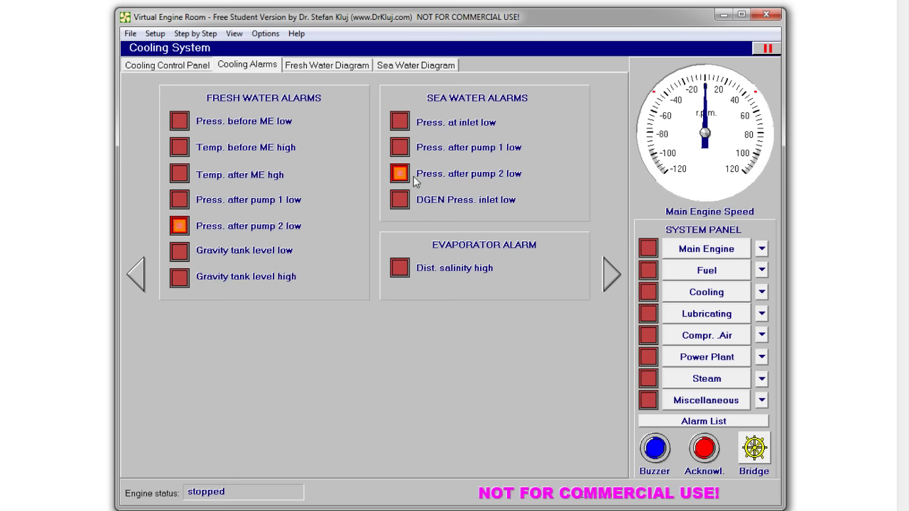
left_click(668, 315)
left_click(257, 67)
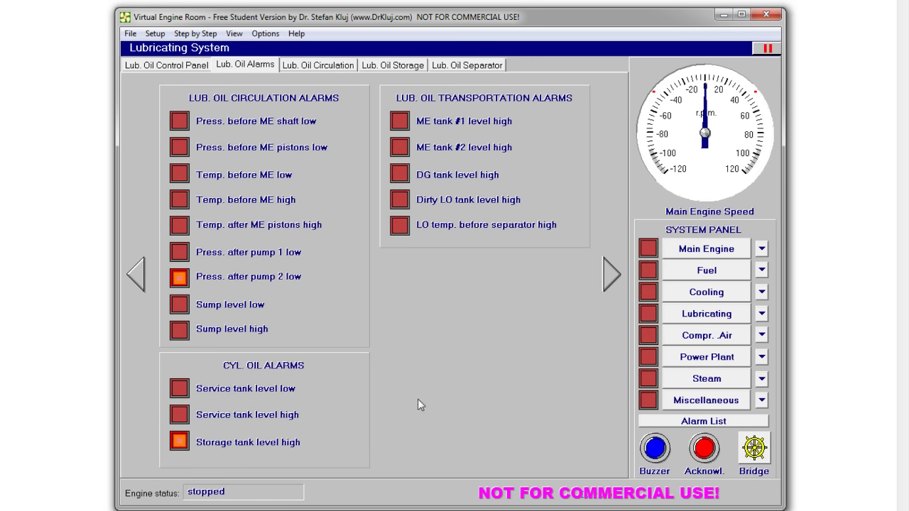
Review the alarms of the compressed air, power plant, steam and miscellaneous systems.
left_click(695, 338)
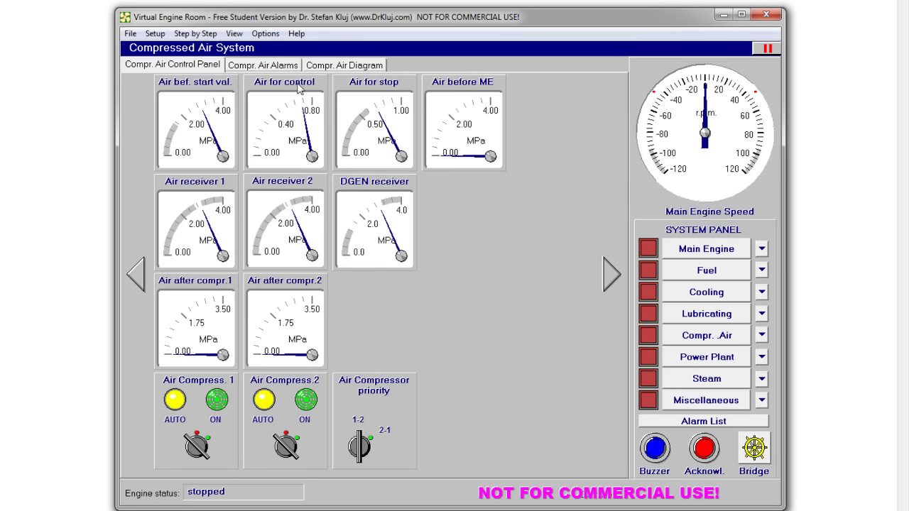
left_click(246, 66)
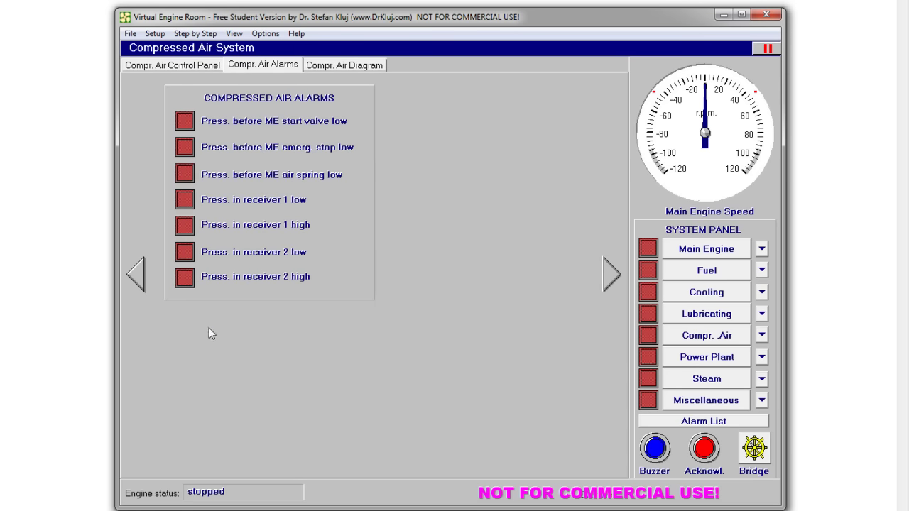
left_click(686, 354)
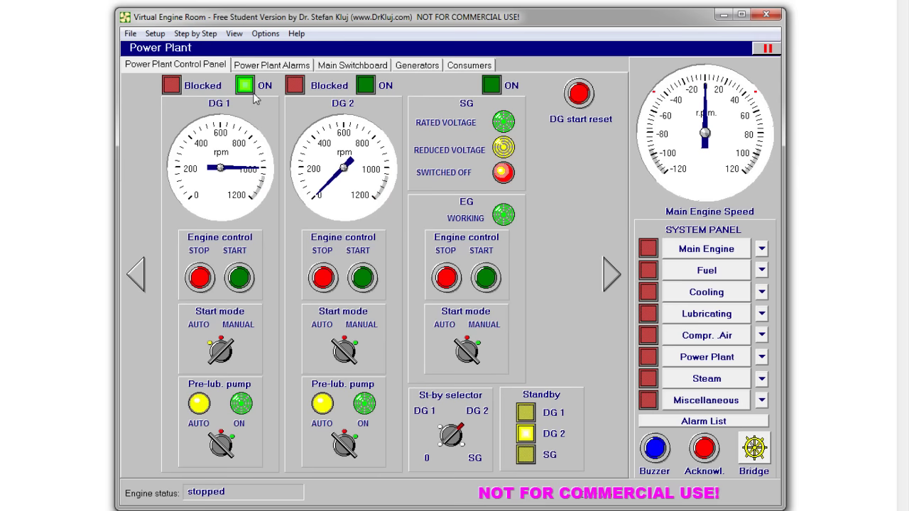
left_click(268, 67)
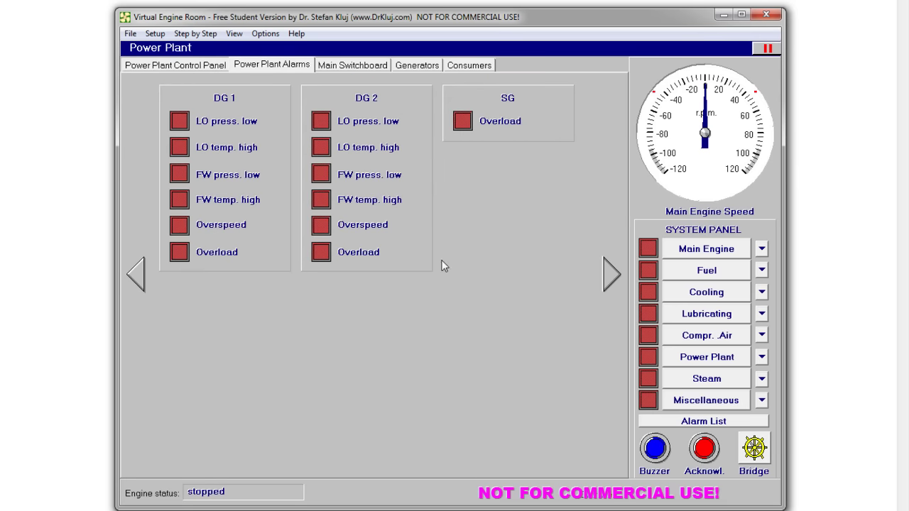
left_click(690, 378)
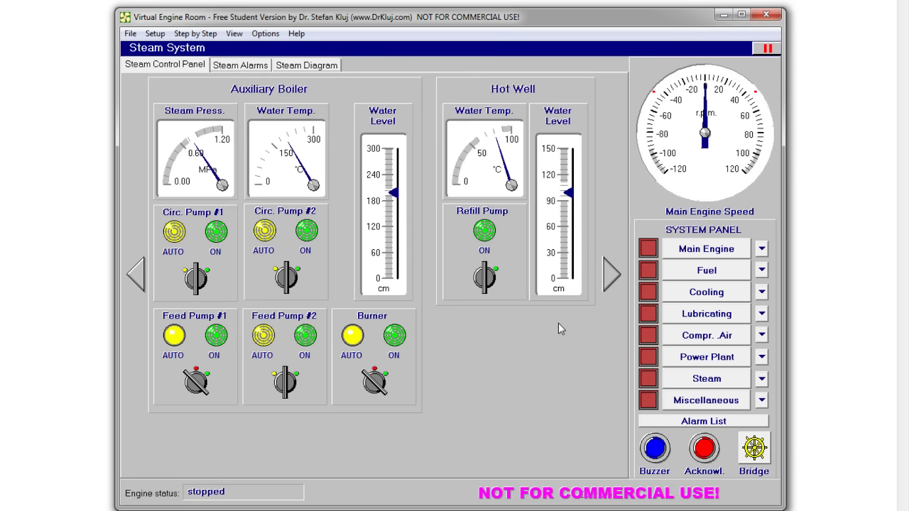
left_click(247, 65)
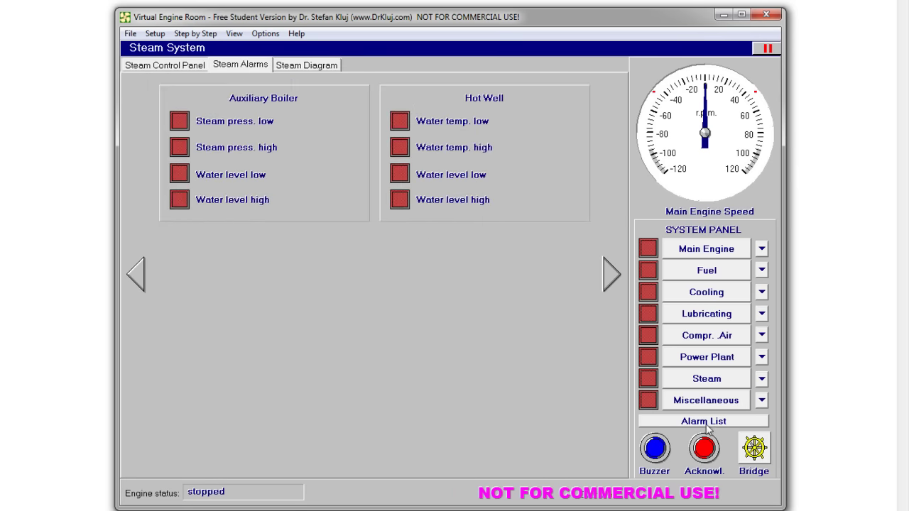
left_click(717, 405)
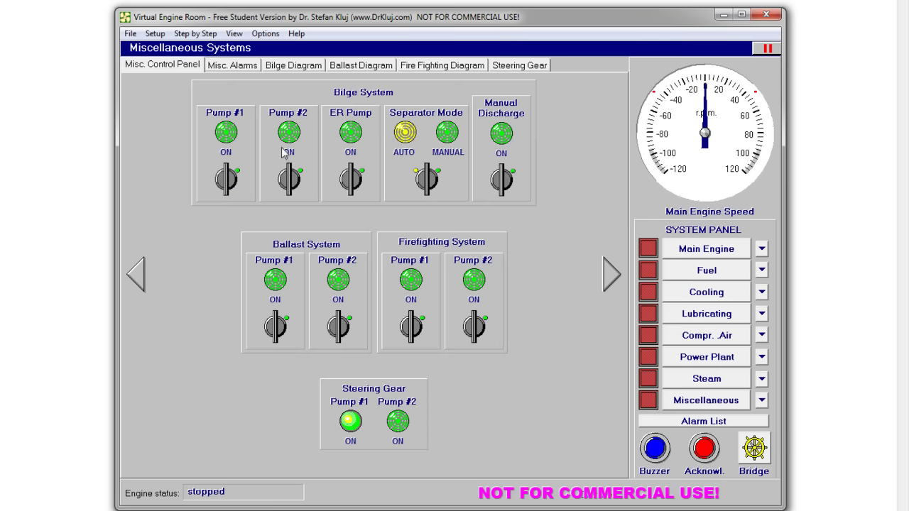
left_click(212, 66)
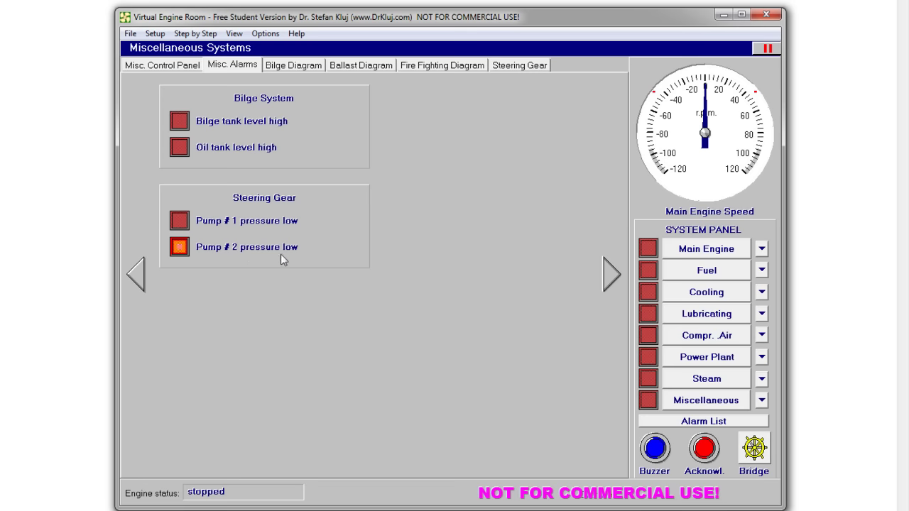
Set the main engine's lubricator setting to Higher.
left_click(680, 253)
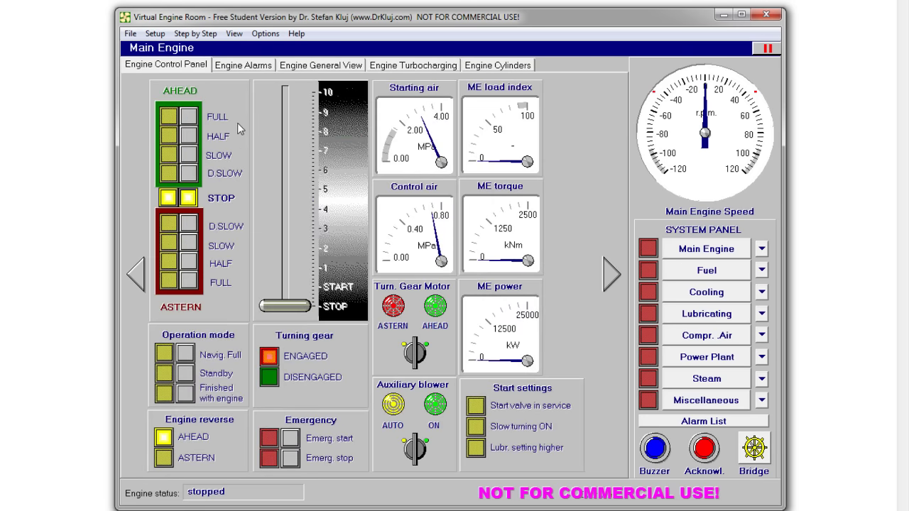
left_click(289, 68)
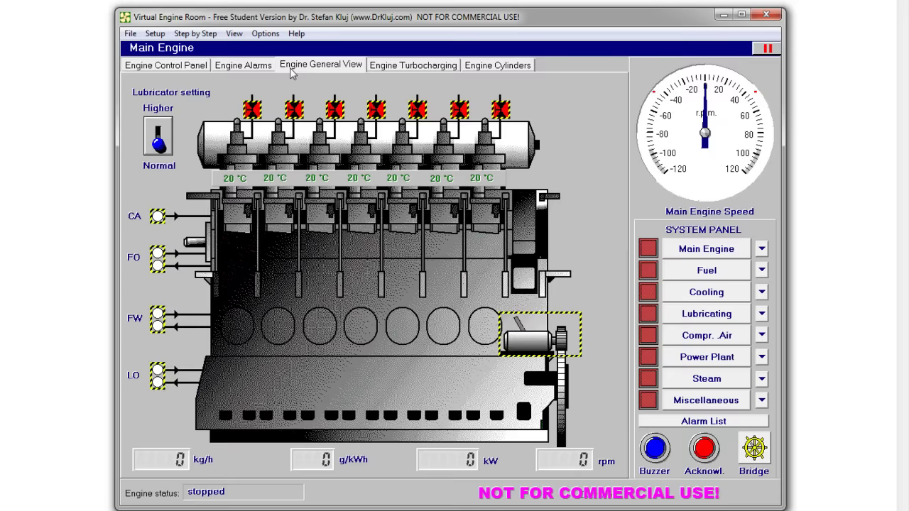
left_click(159, 133)
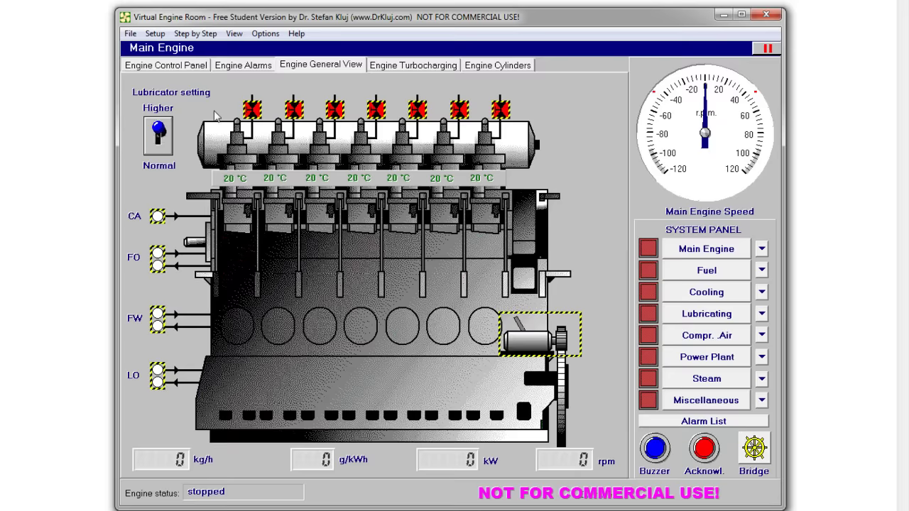
Open all seven cylinder valves along the top of the main engine.
left_click(251, 109)
left_click(294, 110)
left_click(335, 110)
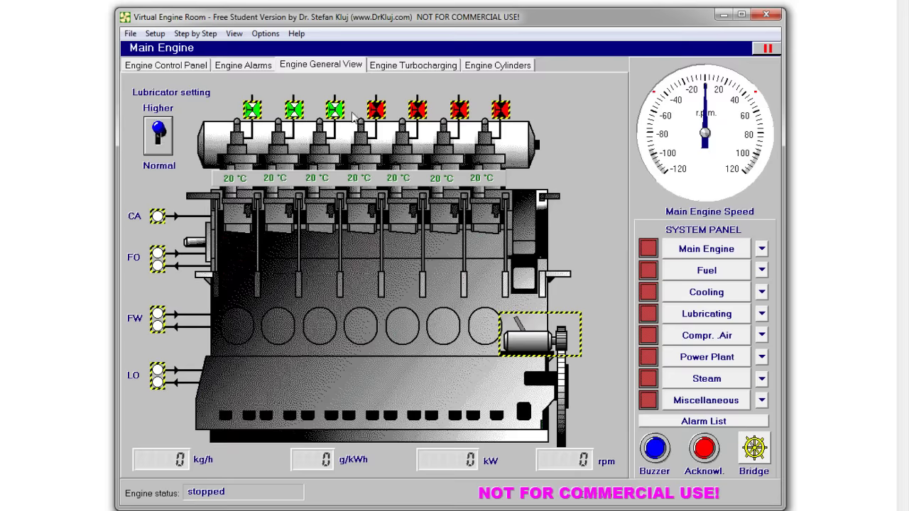
left_click(374, 110)
left_click(418, 112)
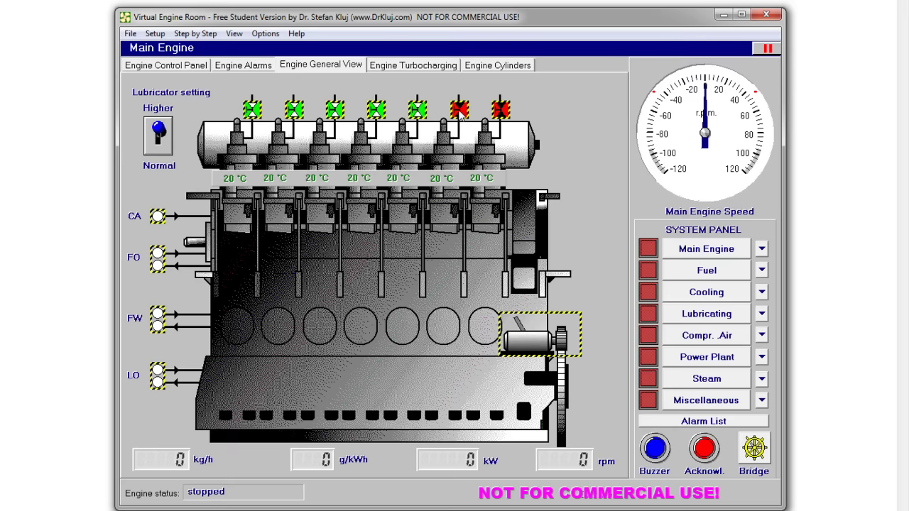
left_click(460, 113)
left_click(501, 110)
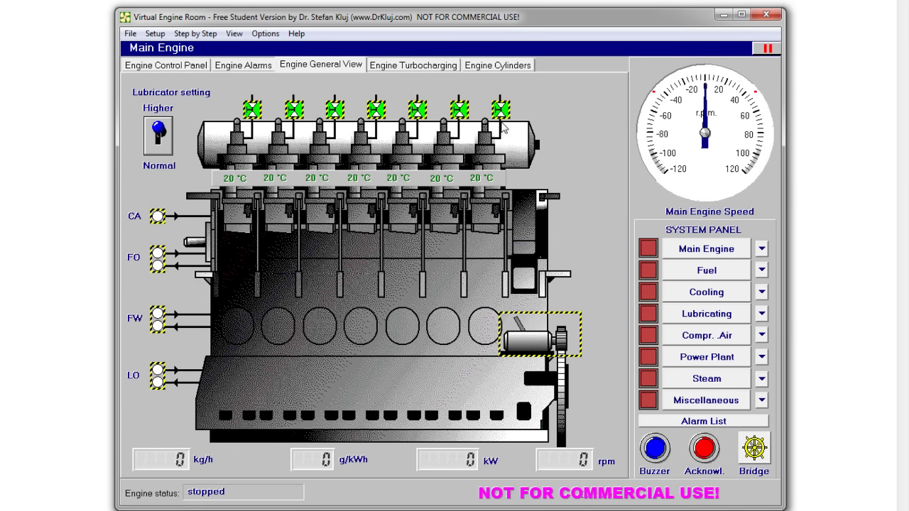
Turn the main engine astern with the turning gear motor, then switch the motor off.
left_click(191, 67)
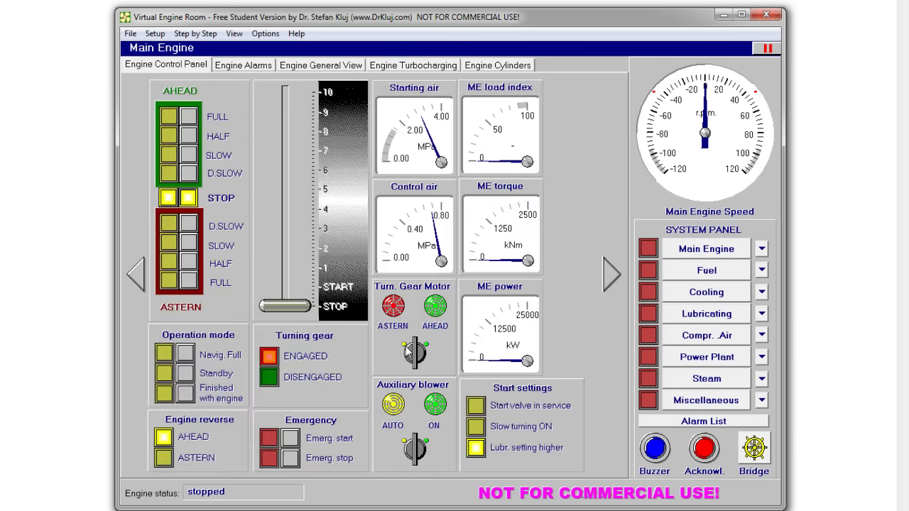
left_click(405, 346)
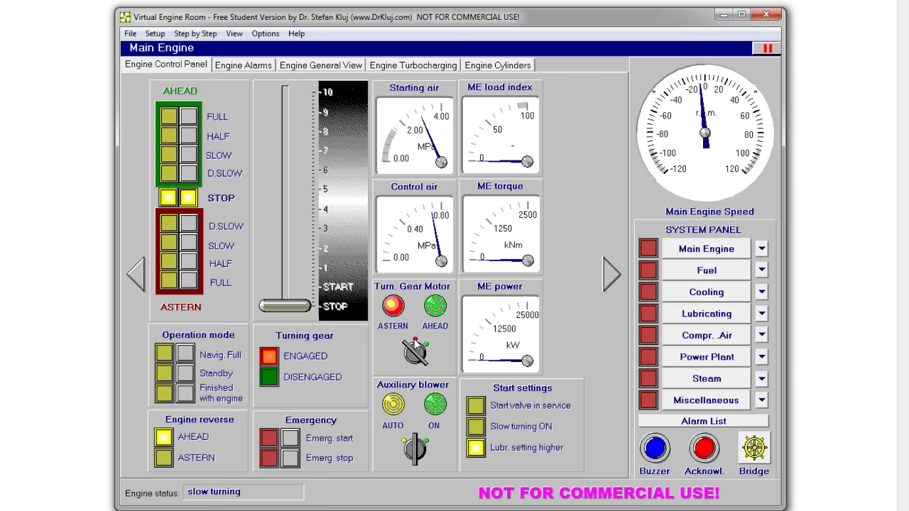
left_click(415, 343)
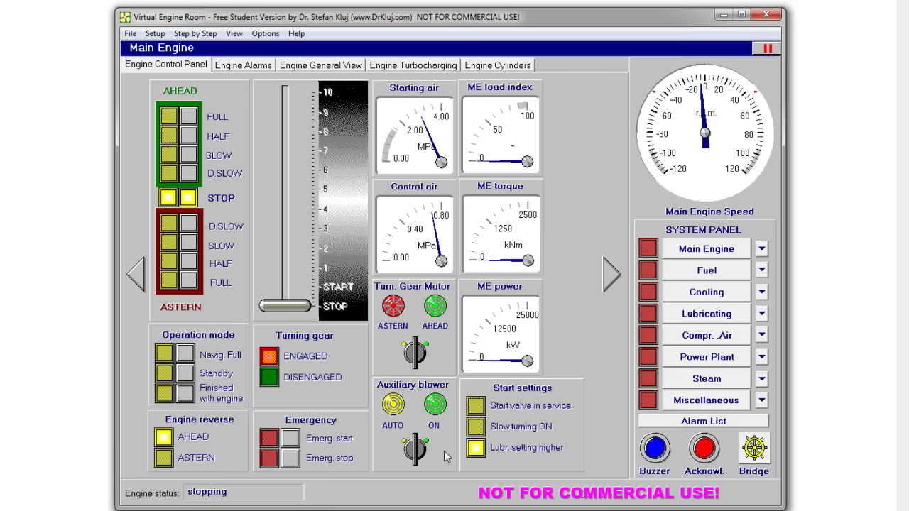
Set the auxiliary blower to AUTO and request the Standby operation mode from the ship's bridge.
left_click(405, 440)
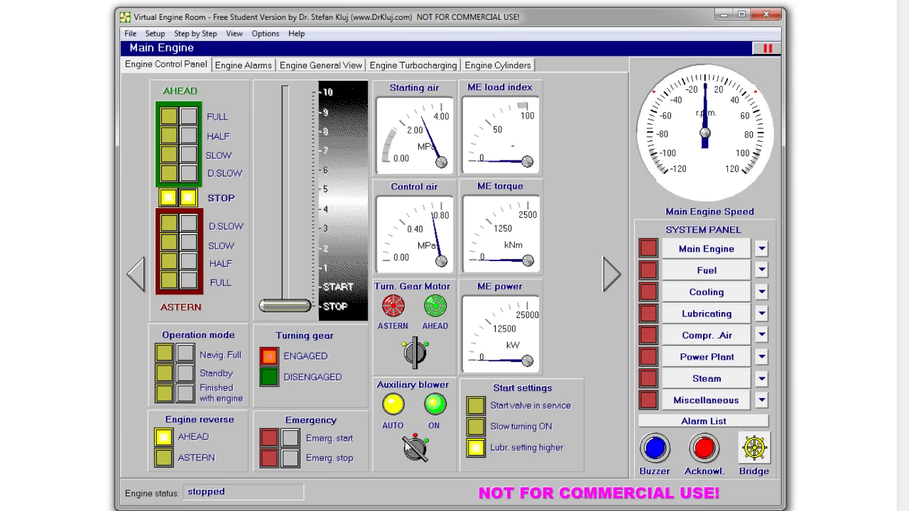
left_click(755, 451)
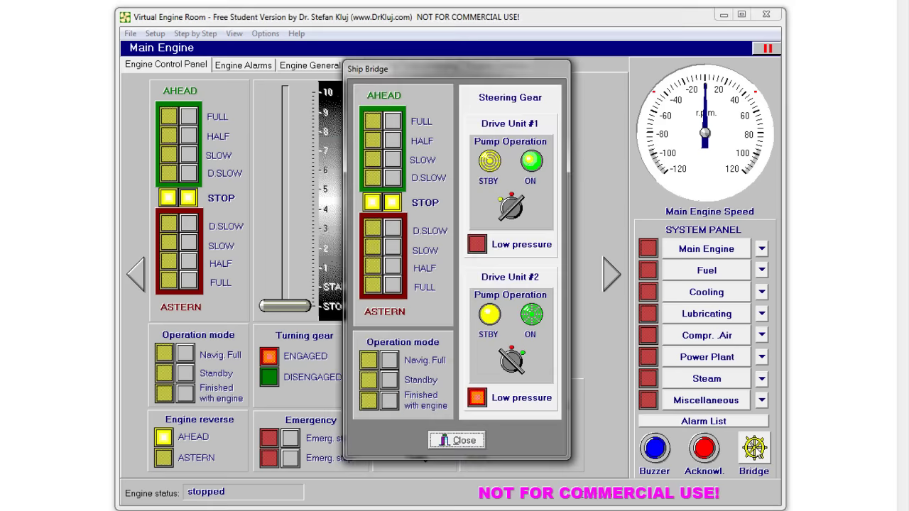
left_click(389, 380)
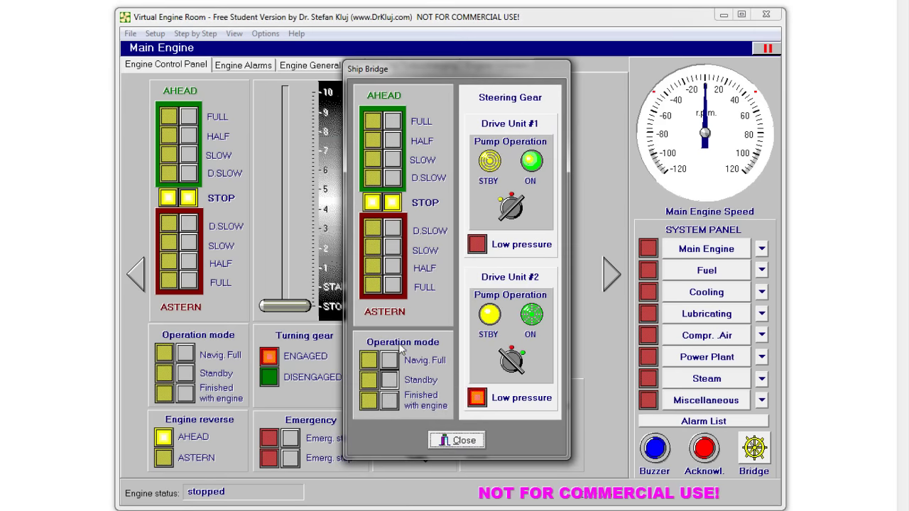
left_click(456, 441)
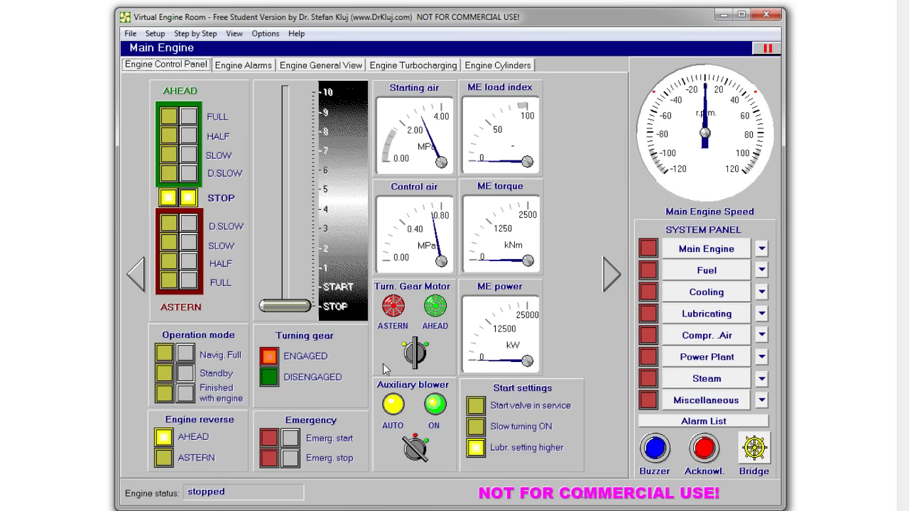
Disengage the turning gear from the main engine's flywheel.
left_click(325, 65)
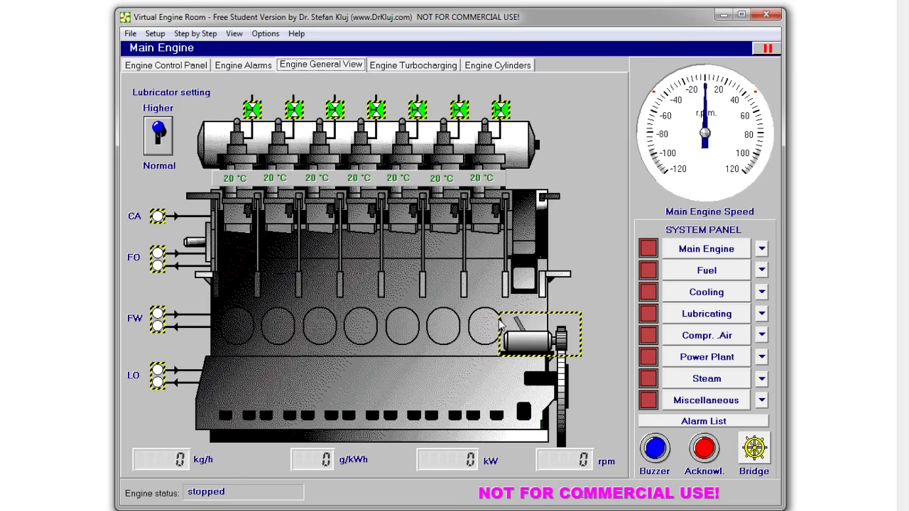
left_click(515, 342)
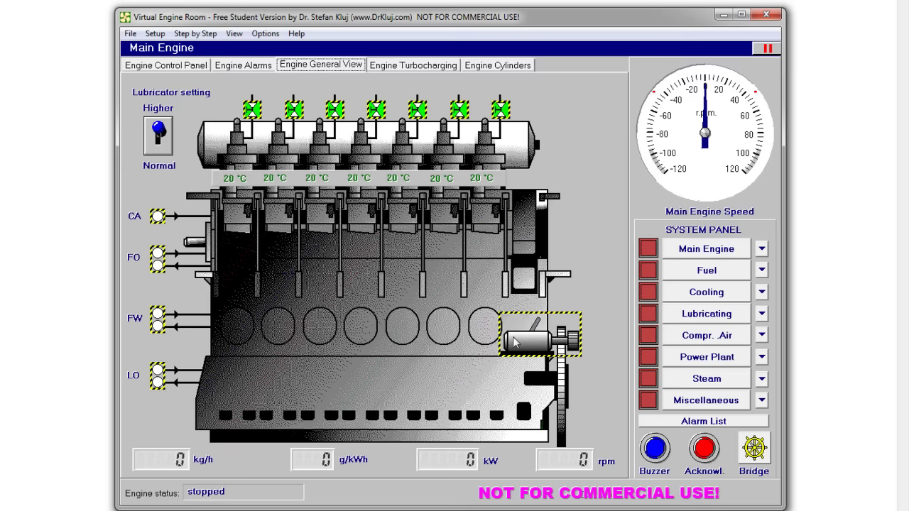
Open the starting main valve and the starting air valve on the line below it in the compressed air system.
left_click(716, 341)
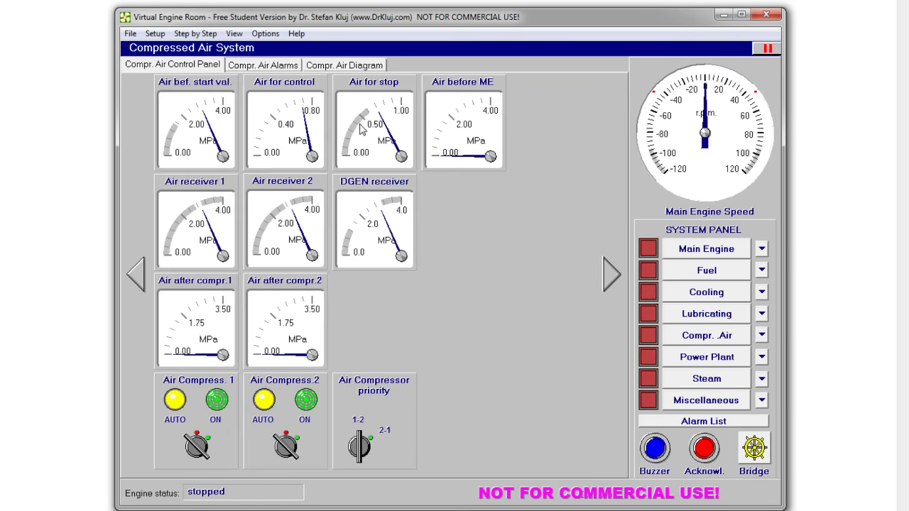
left_click(344, 64)
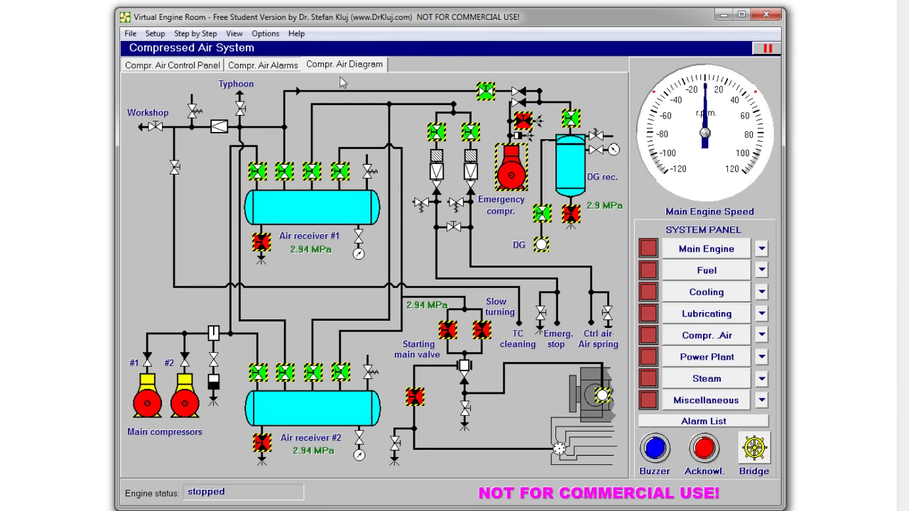
left_click(448, 330)
left_click(415, 397)
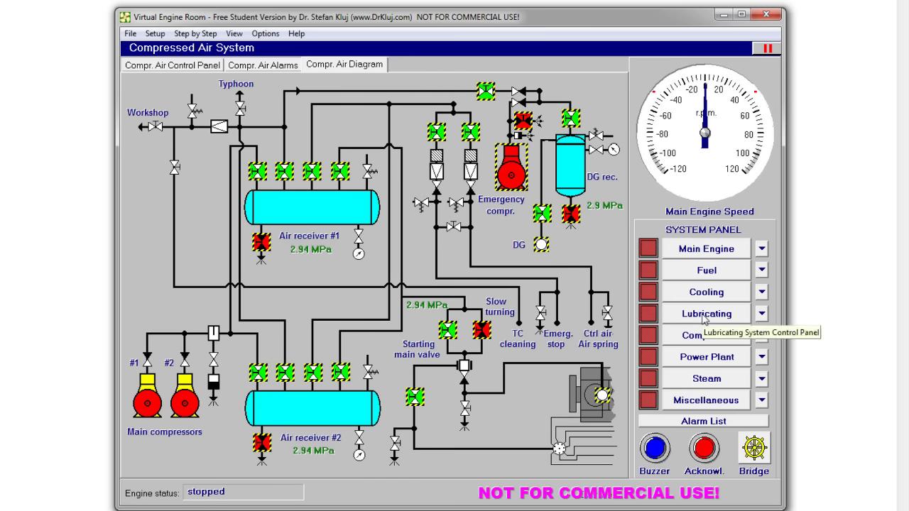
Order dead slow ahead from the ship's bridge and acknowledge the order at the main engine's control telegraph.
left_click(703, 250)
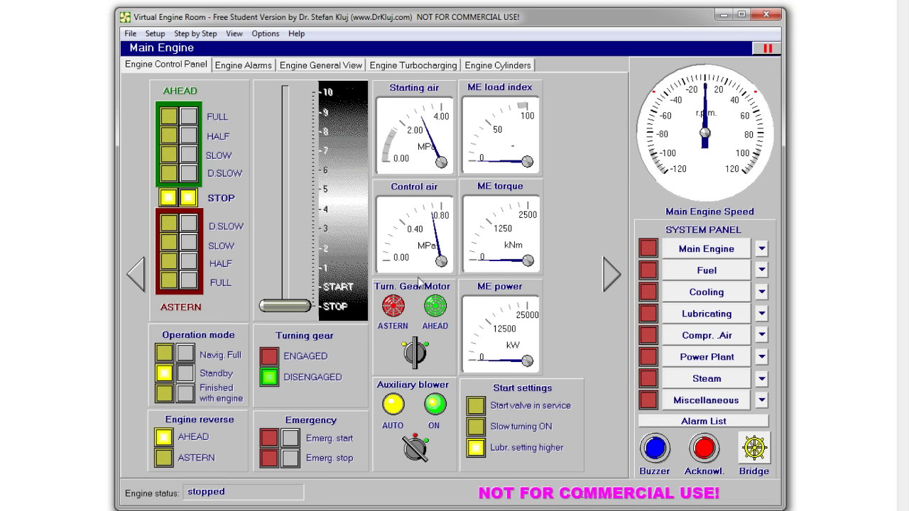
left_click(754, 448)
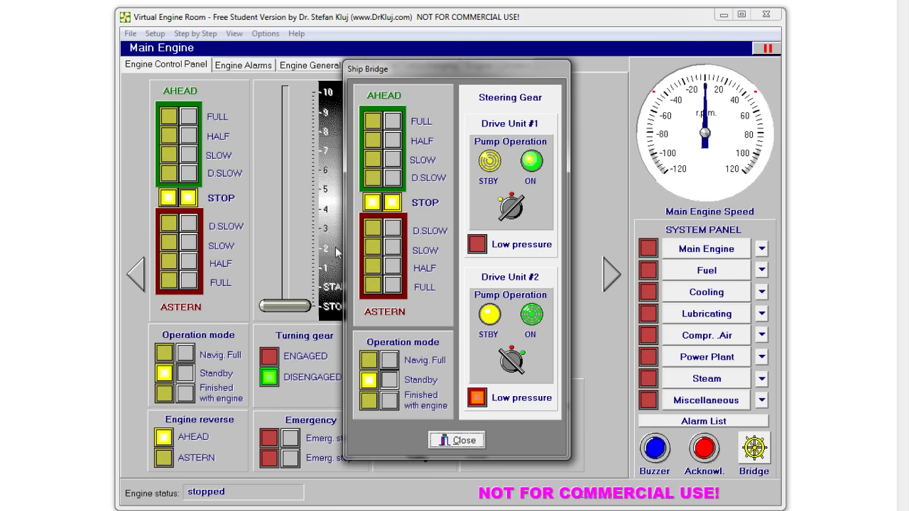
left_click(391, 178)
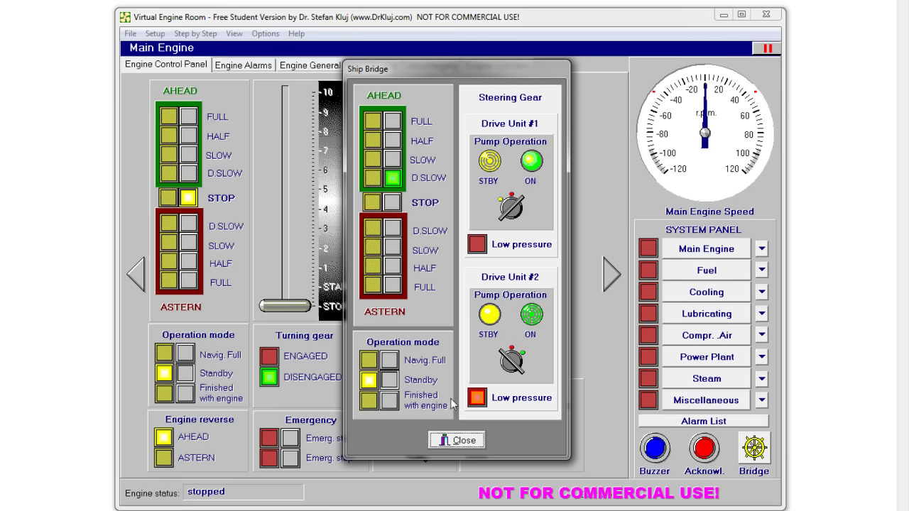
left_click(456, 440)
left_click(188, 174)
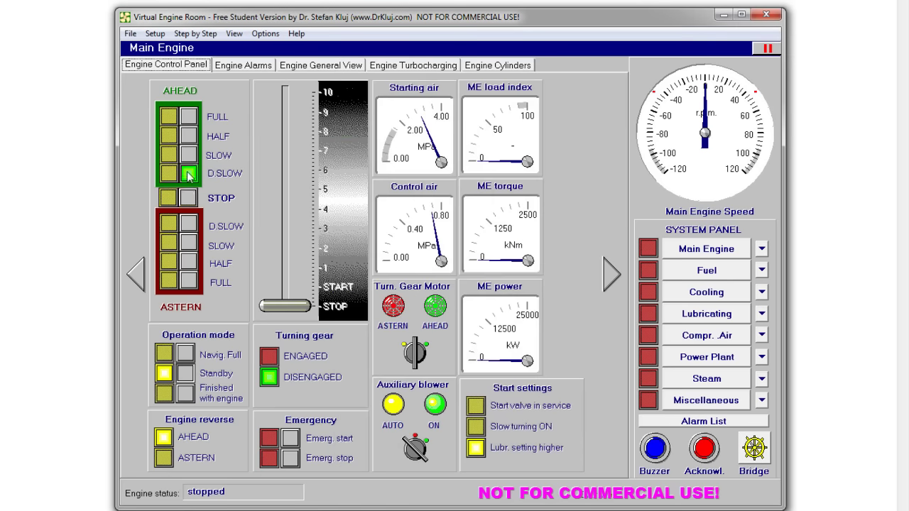
Start the main engine by moving its control lever to START, then raise the lever to about 2.
left_click_drag(289, 309, 290, 299)
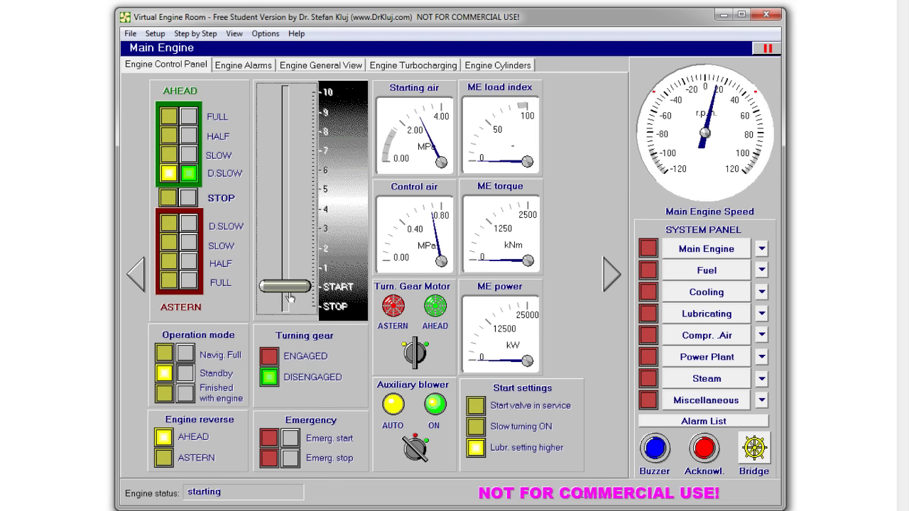
left_click_drag(290, 298, 291, 258)
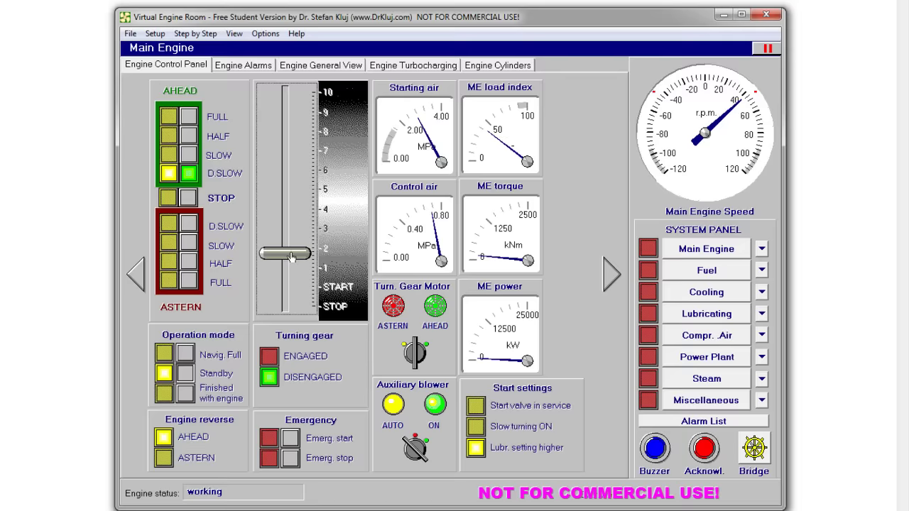
Close all seven cylinder valves along the top of the main engine.
left_click(326, 67)
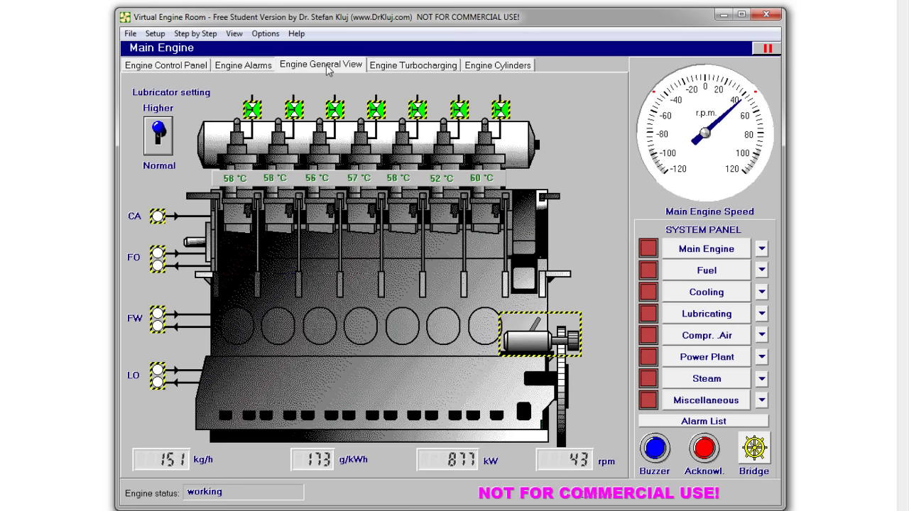
left_click(291, 110)
left_click(335, 109)
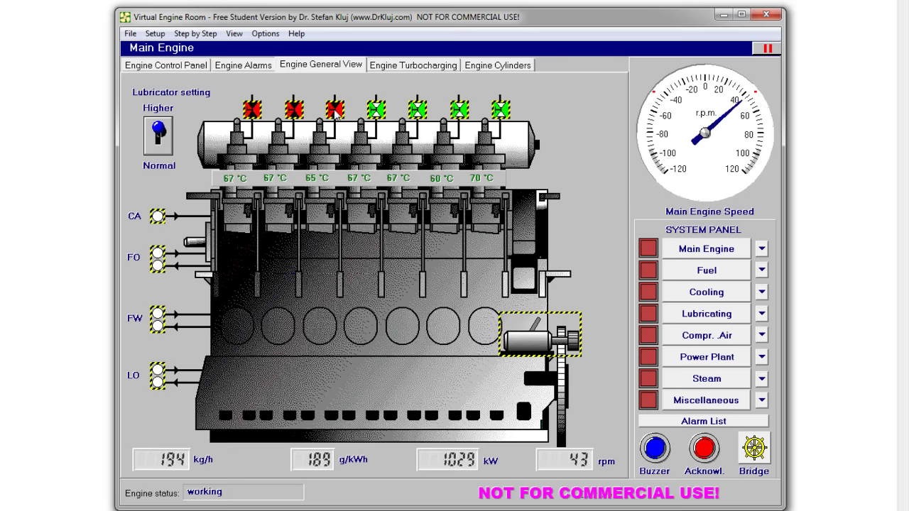
left_click(376, 109)
left_click(420, 108)
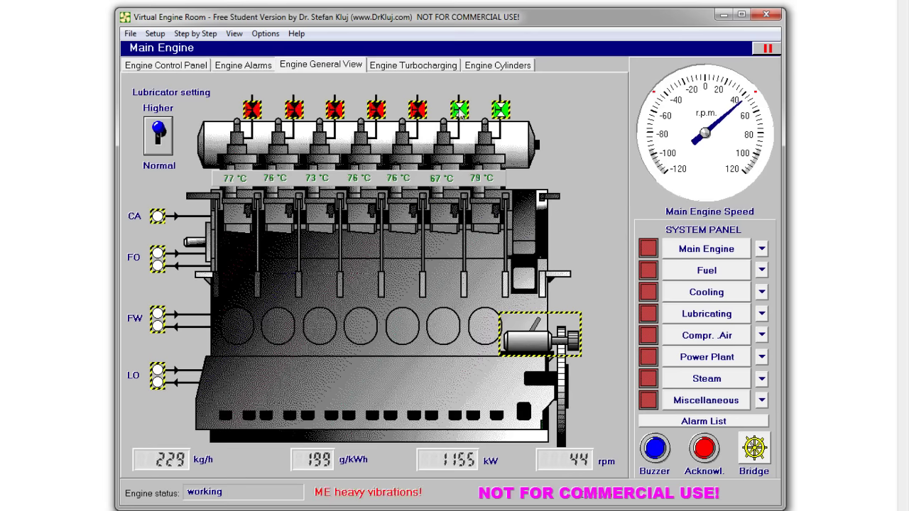
left_click(459, 110)
left_click(501, 109)
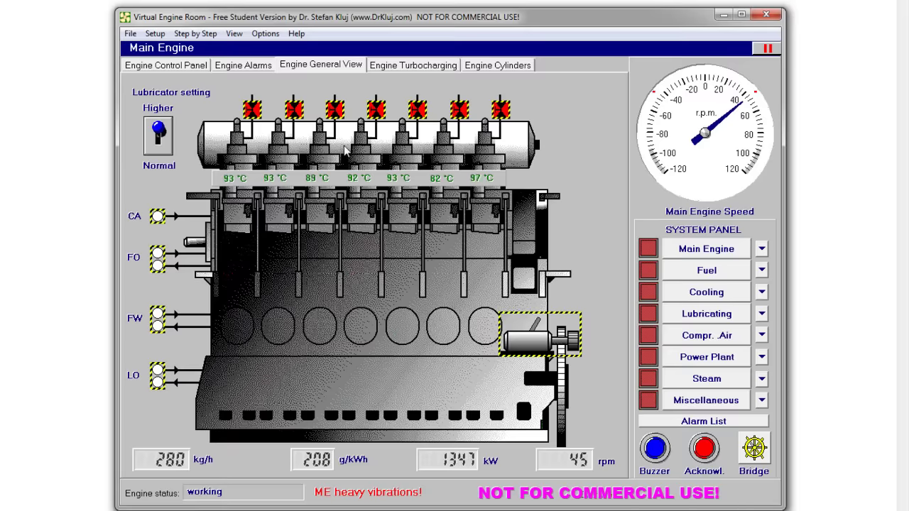
Switch off the ME FW Heater and open the bypass valve below the ME pre-heater in the fresh water circuit.
left_click(189, 69)
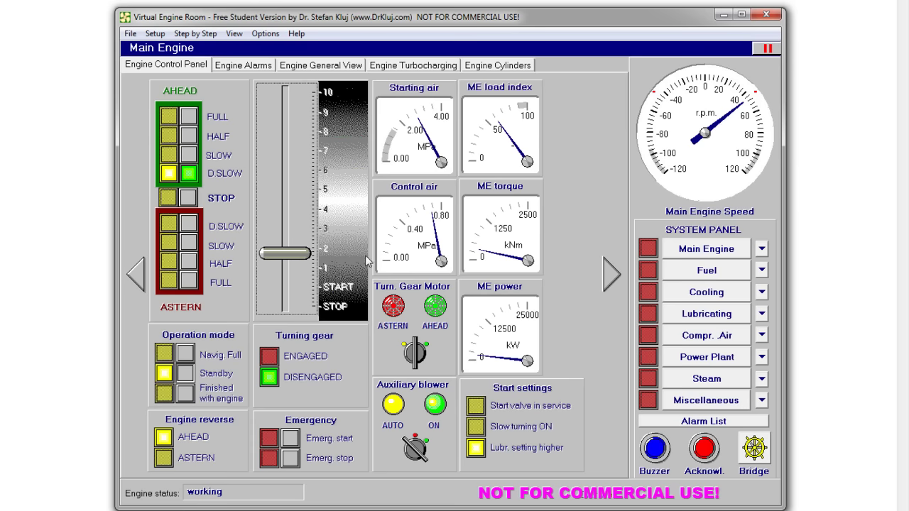
left_click(681, 296)
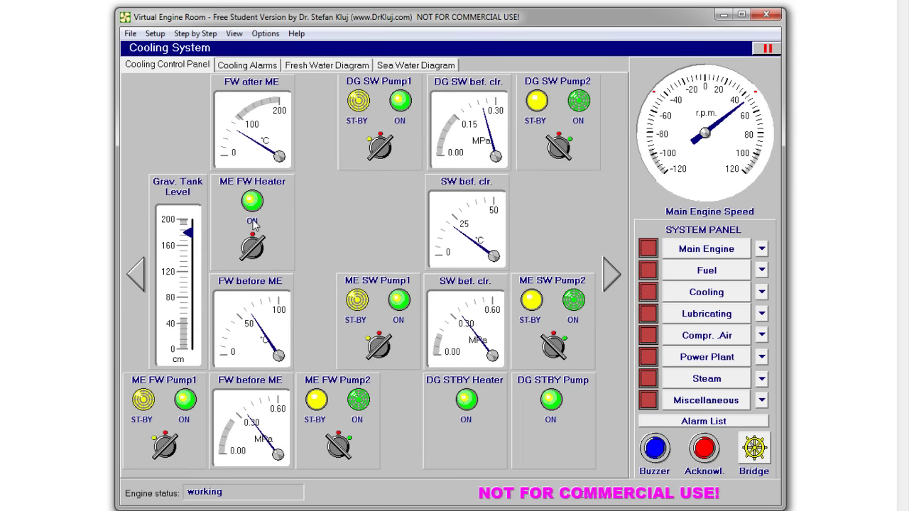
left_click(252, 247)
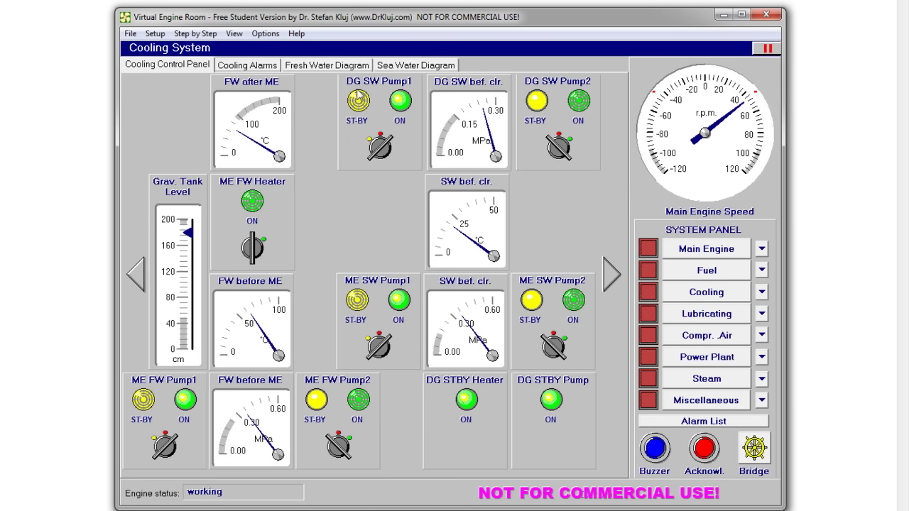
left_click(343, 66)
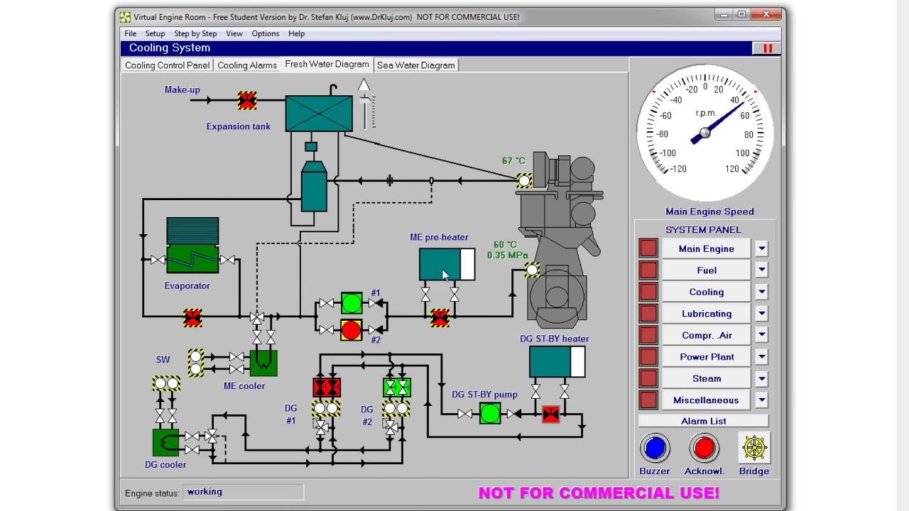
left_click(440, 321)
Switch off the ME LO Heater and open the bypass valve beside the LO pre-heater in the lubricating oil circulation.
left_click(673, 313)
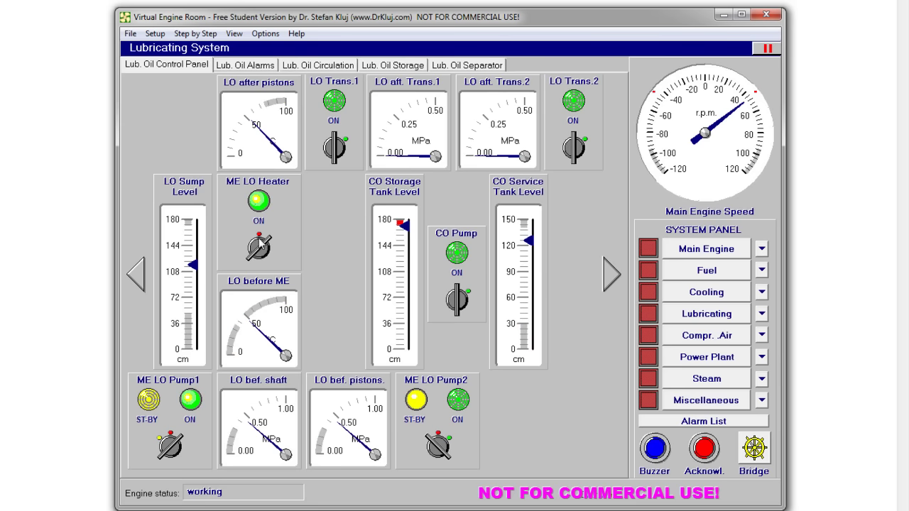
left_click(260, 245)
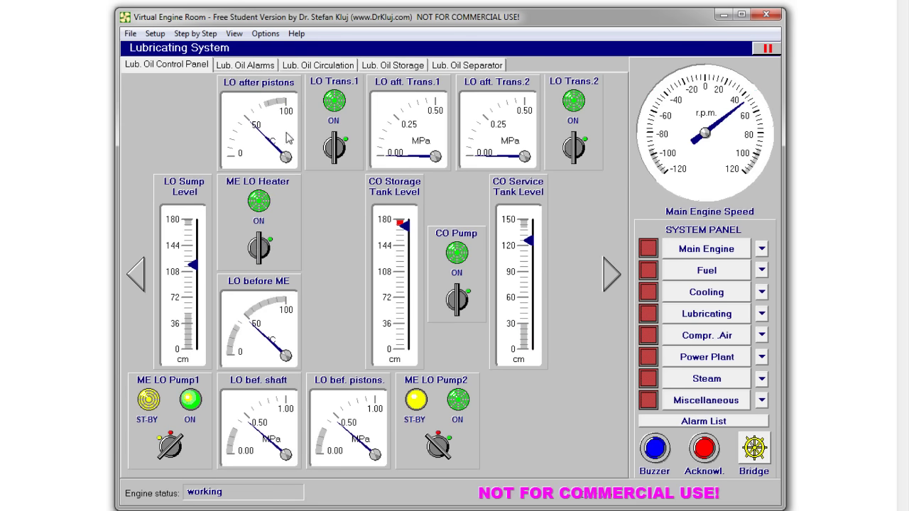
left_click(309, 66)
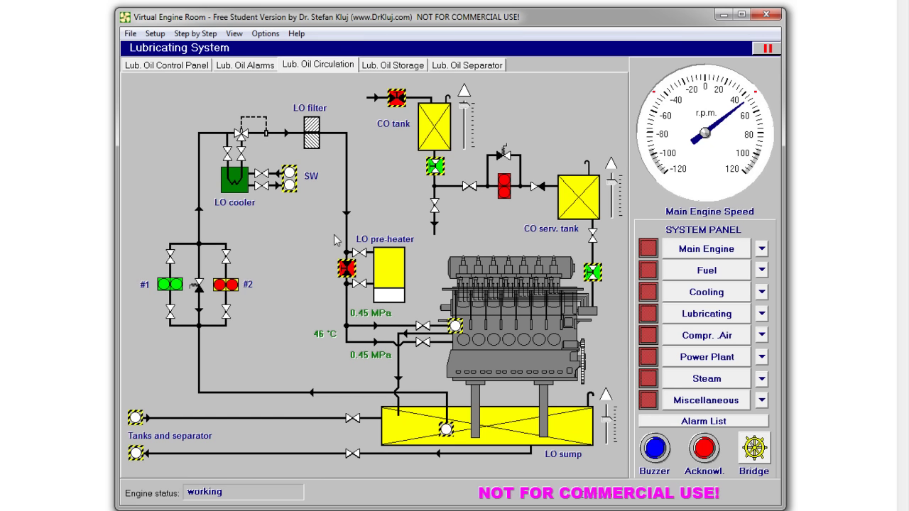
left_click(346, 269)
Order full ahead from the bridge and carry it out by acknowledging the order and raising the main engine's lever to about 7.
left_click(686, 357)
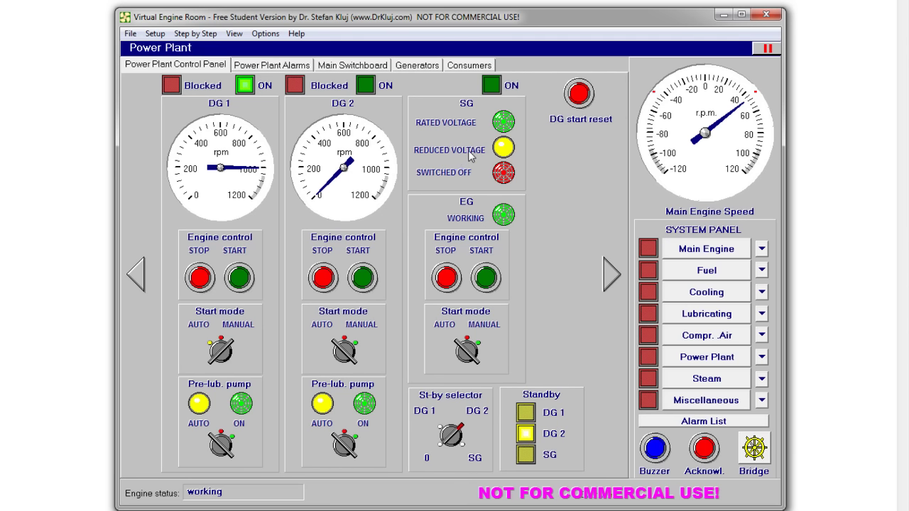
left_click(686, 250)
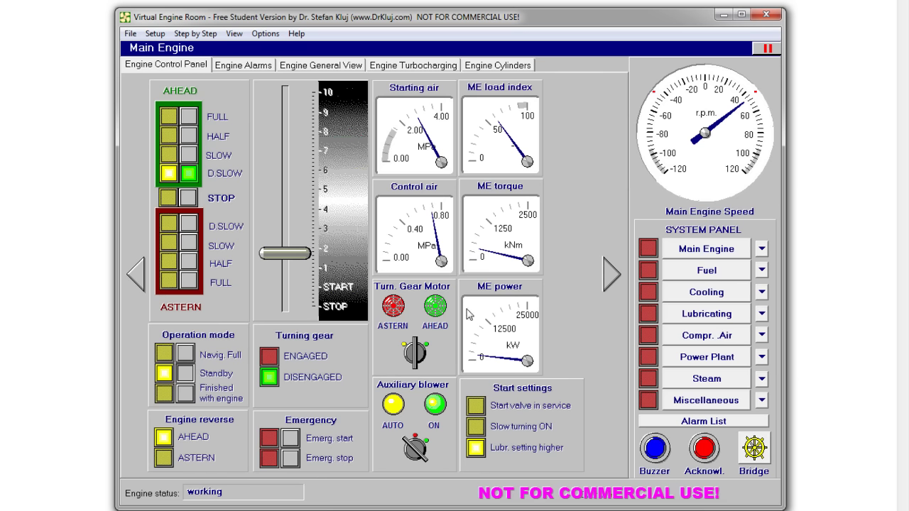
mouse_move(436, 254)
left_click(754, 447)
left_click(393, 120)
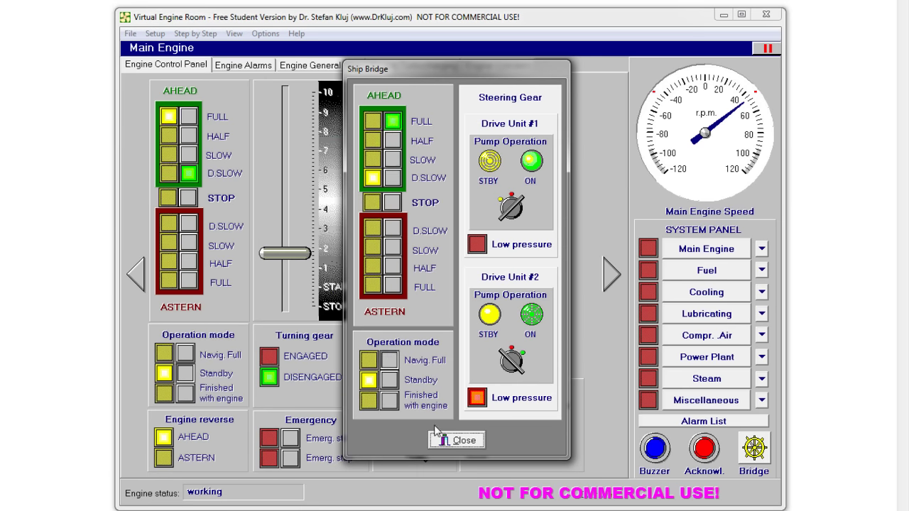
left_click(458, 440)
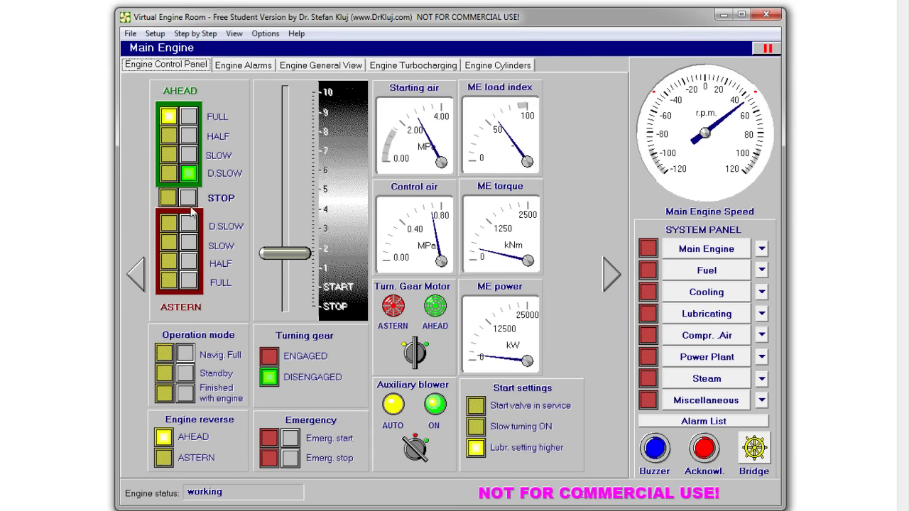
left_click(189, 120)
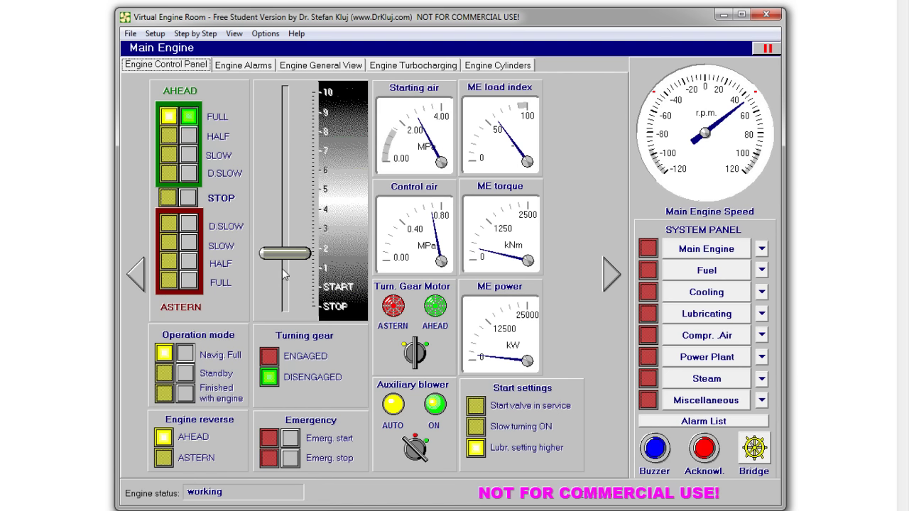
left_click_drag(288, 258, 304, 148)
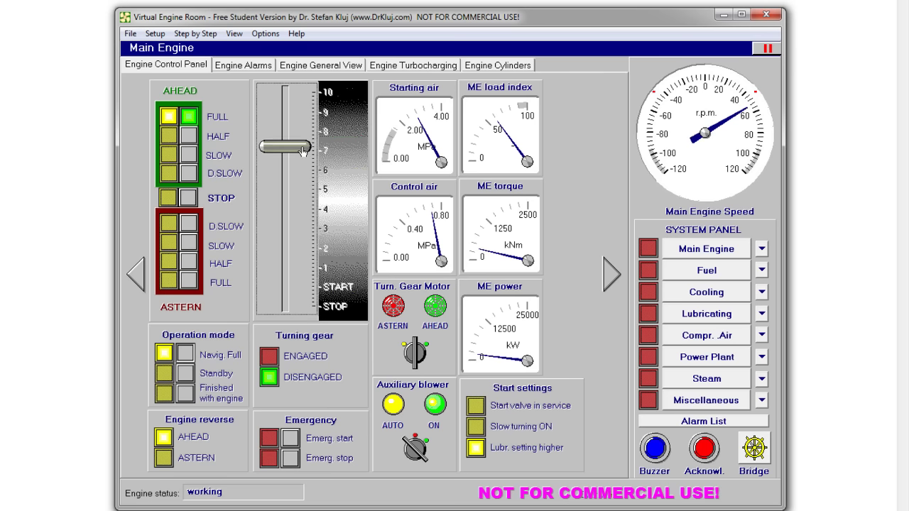
Check the main engine's turbocharging gauges and its general view while the engine speeds up.
left_click(400, 66)
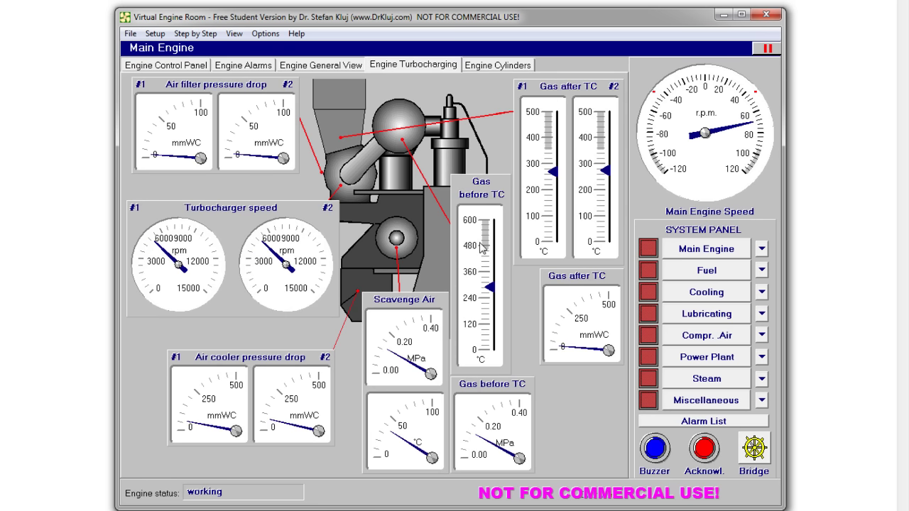
mouse_move(480, 244)
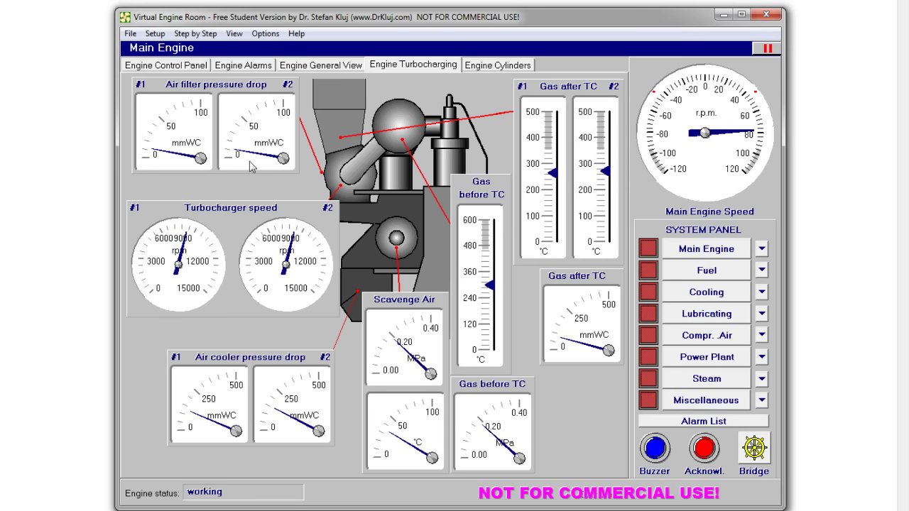
left_click(283, 68)
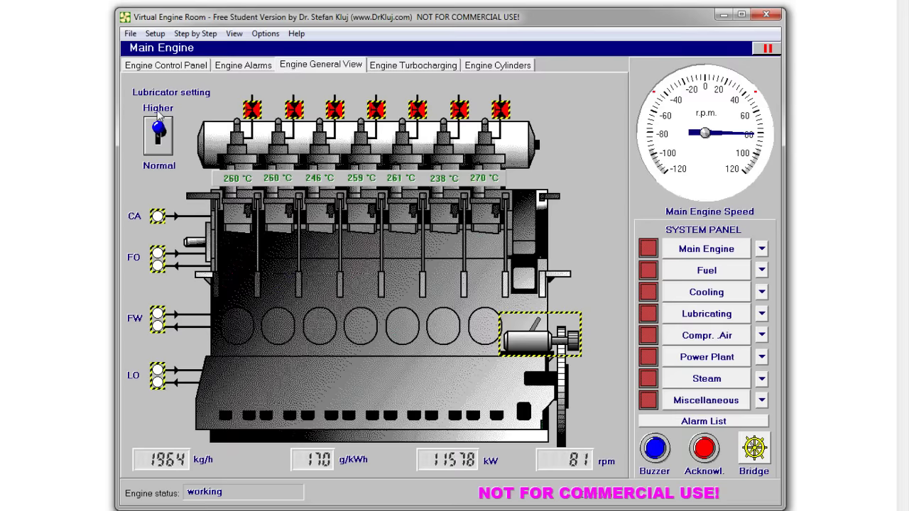
Set the main engine's lubricator to Normal and look over the power plant controls and the fuel supply diagram.
left_click(159, 133)
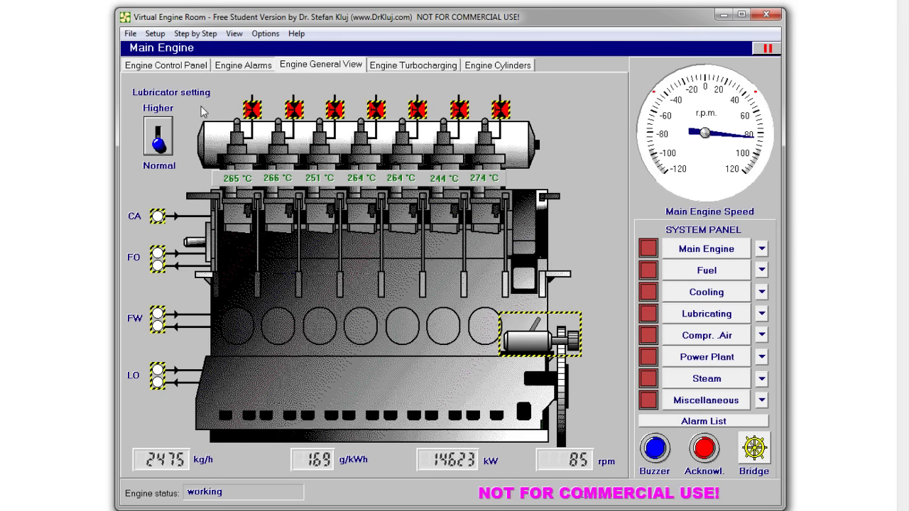
left_click(669, 356)
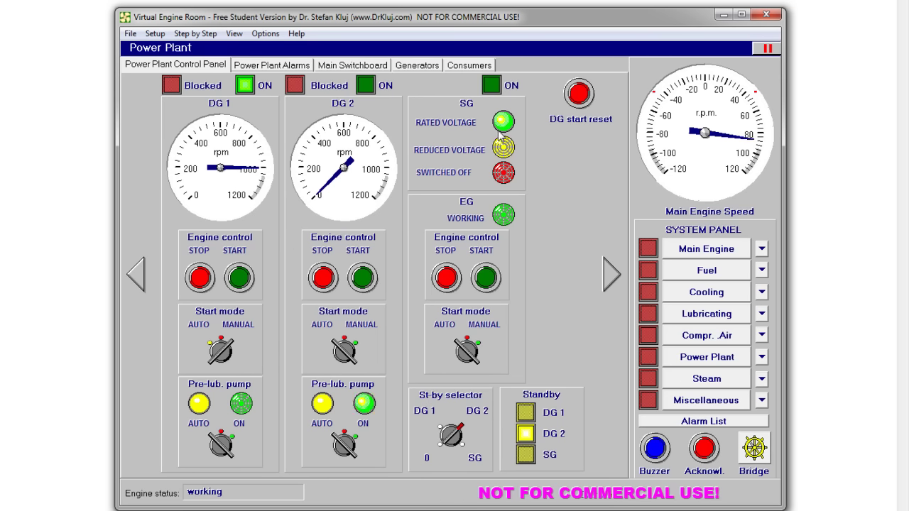
left_click(708, 269)
left_click(284, 64)
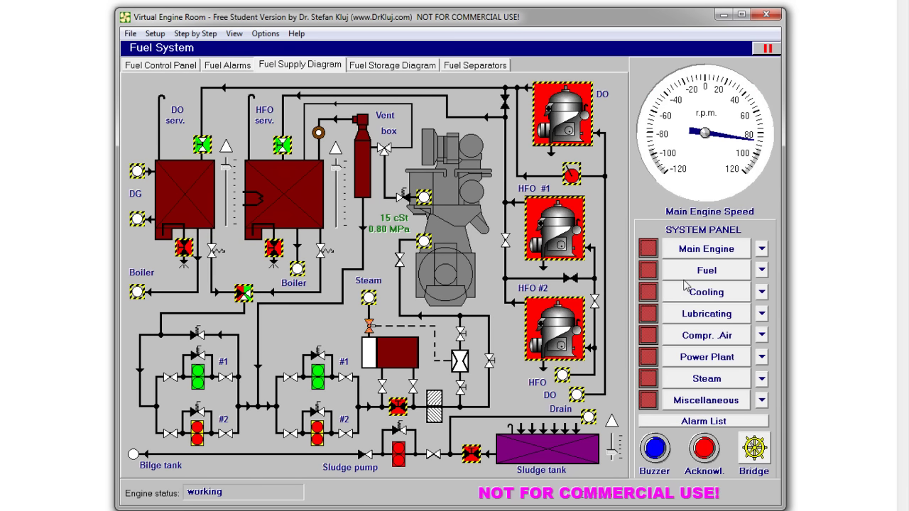
Open the auxiliary boiler's two valves to the heat recovery exchanger and set steam circulation pump #1 to AUTO.
left_click(707, 380)
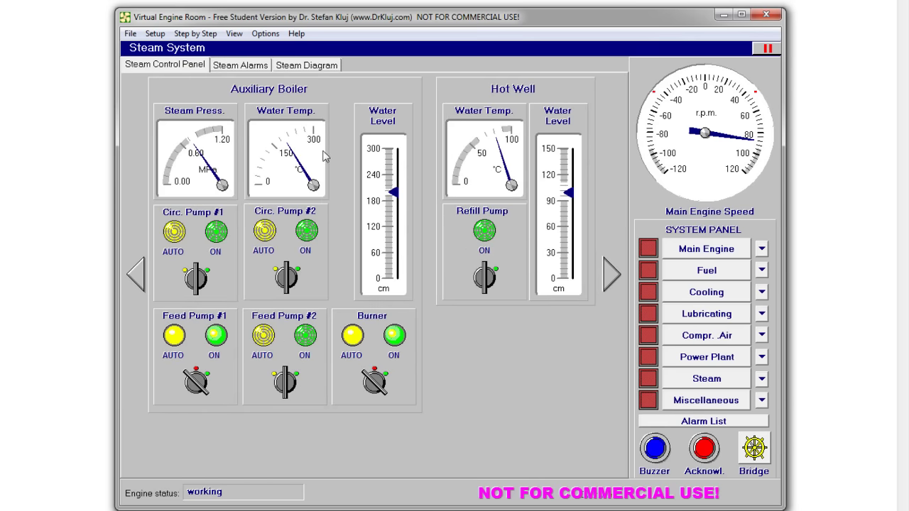
left_click(303, 66)
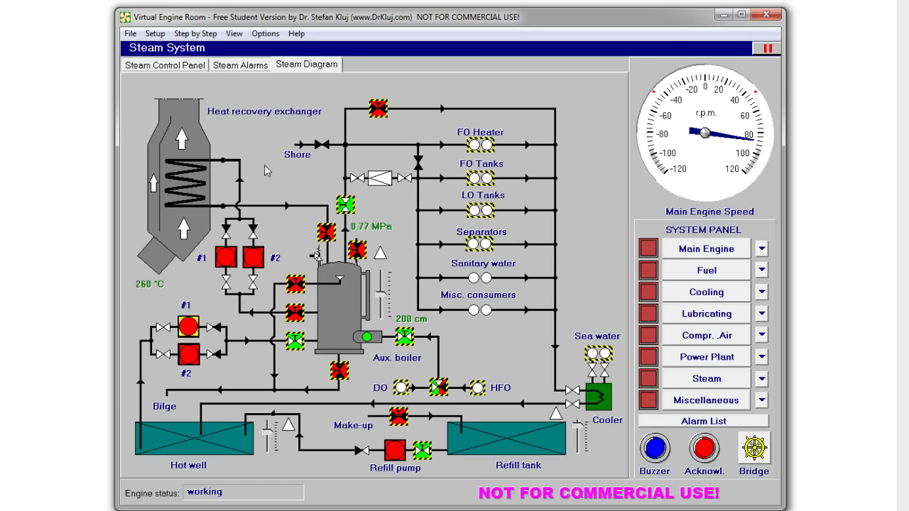
left_click(294, 311)
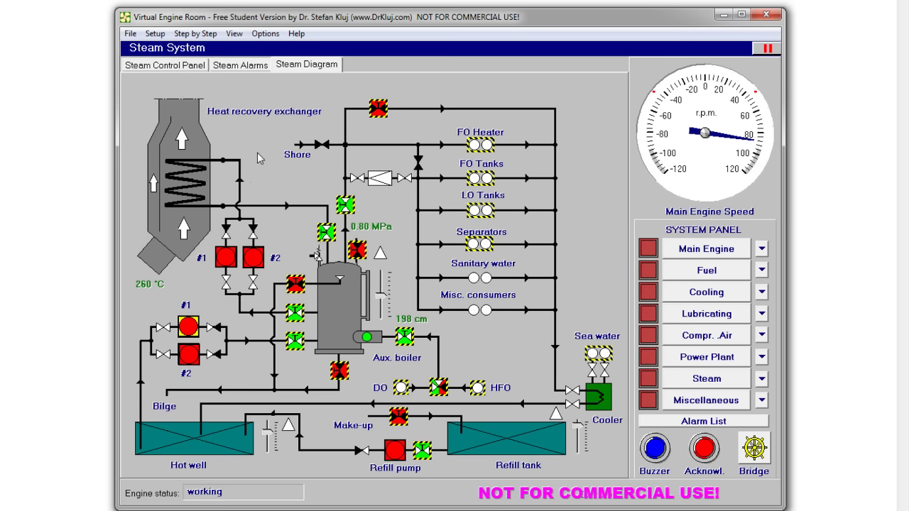
left_click(194, 67)
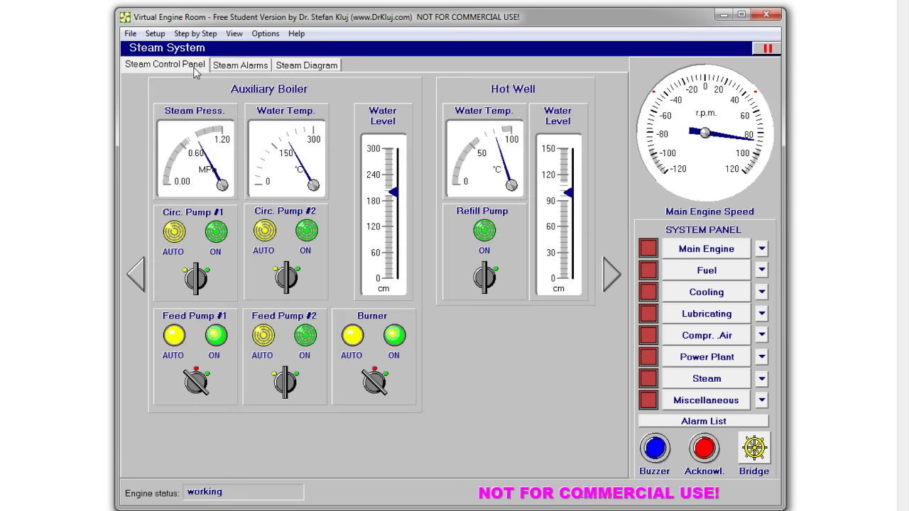
left_click(188, 276)
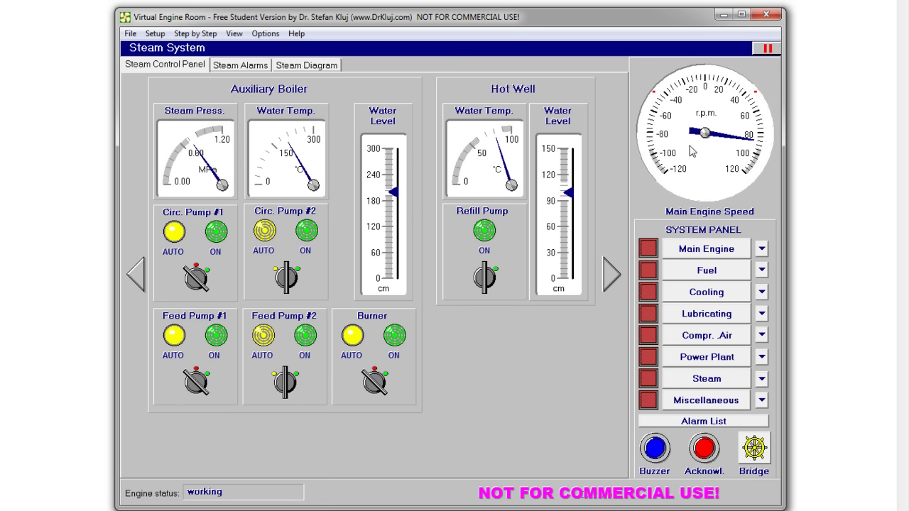
Lower the main engine's lever in small increments to about 7, checking the auxiliary boiler's steam pressure between adjustments.
mouse_move(692, 150)
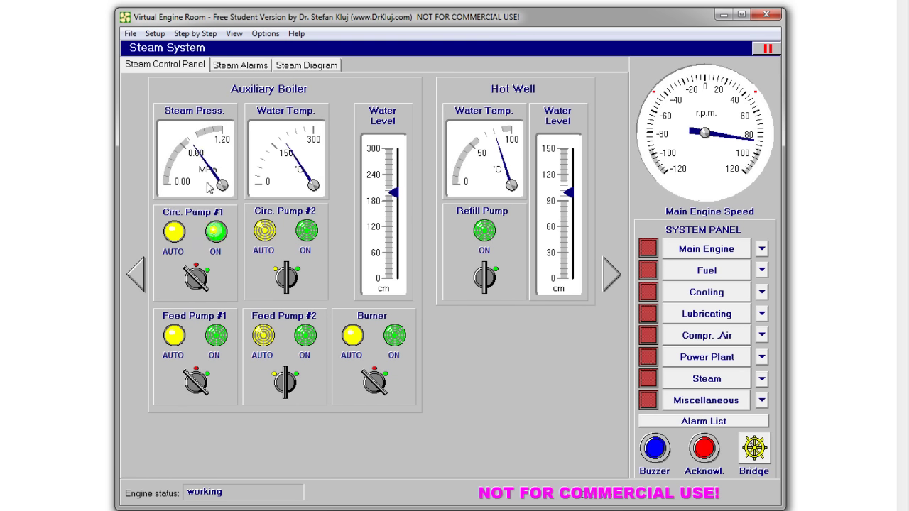
mouse_move(210, 185)
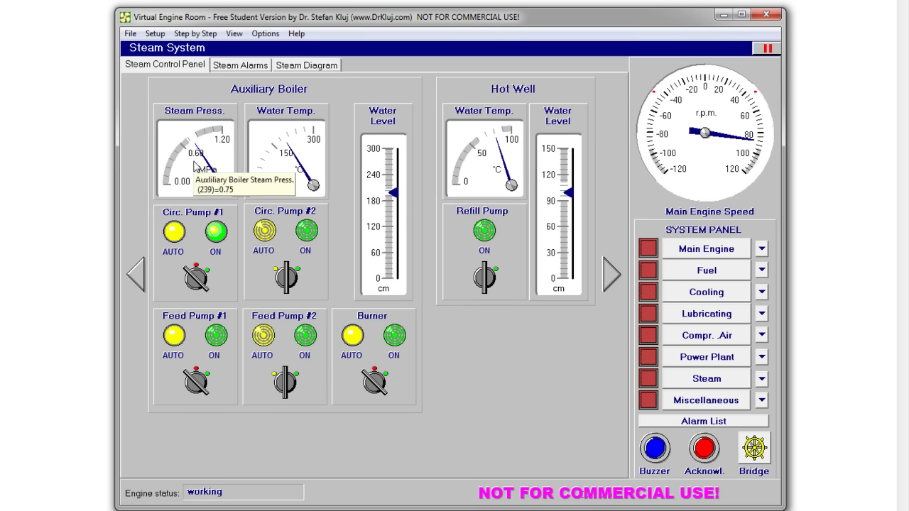
left_click(673, 252)
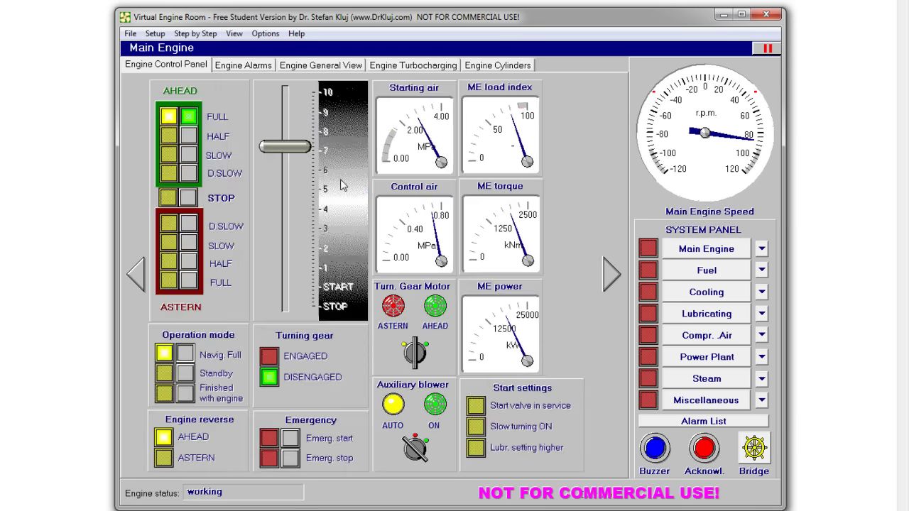
left_click(291, 152)
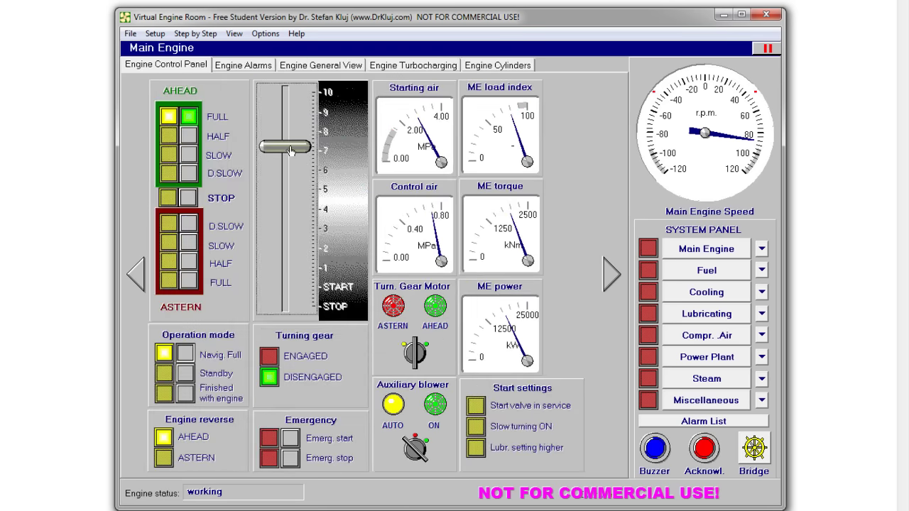
left_click_drag(290, 151, 289, 156)
left_click(686, 380)
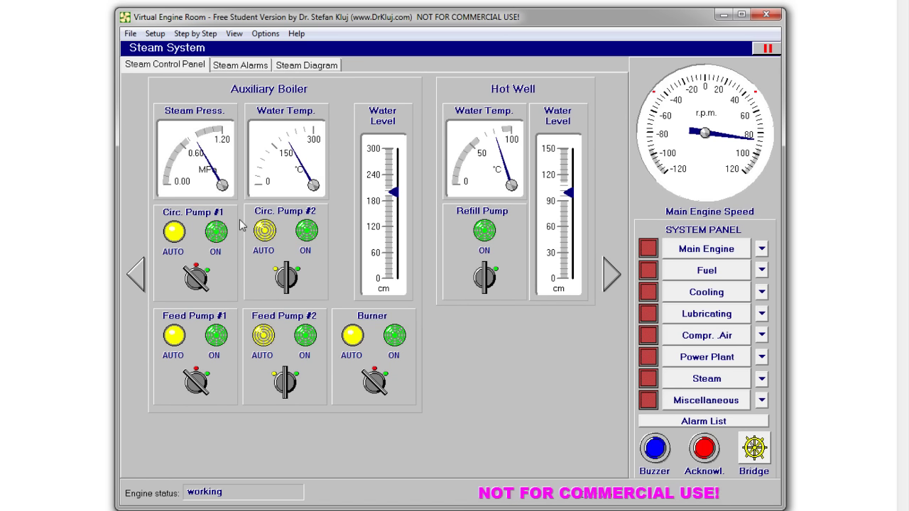
mouse_move(162, 187)
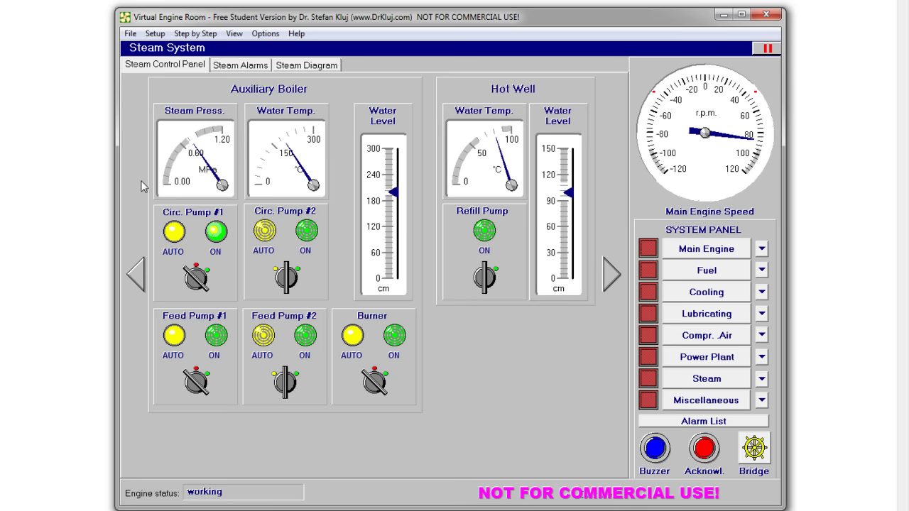
left_click(683, 249)
left_click(295, 155)
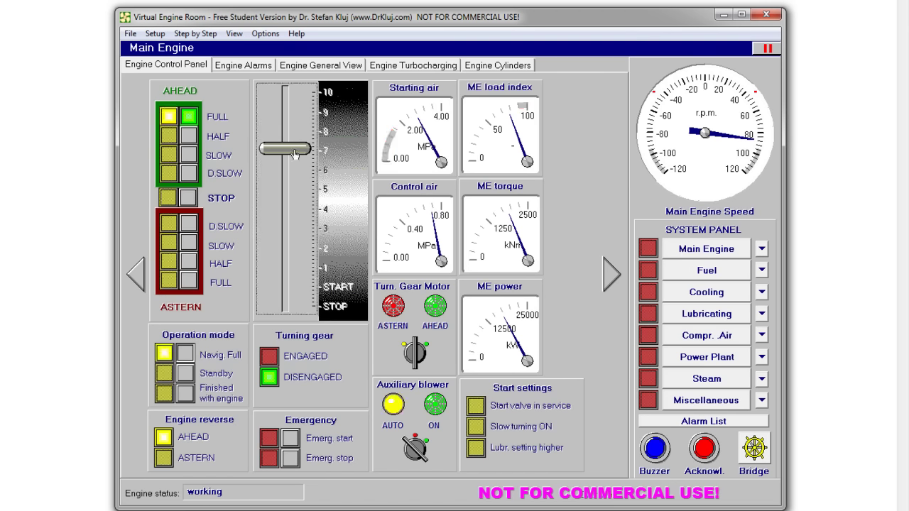
left_click_drag(294, 155, 292, 157)
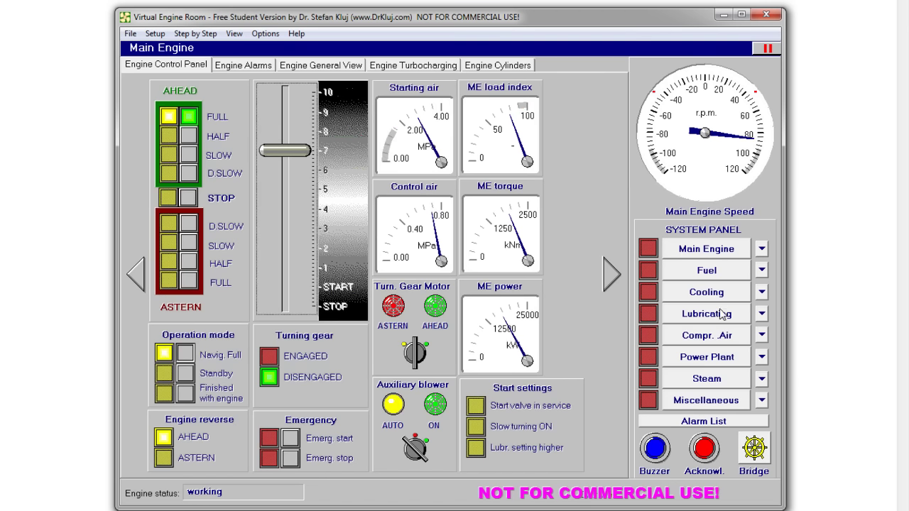
left_click(706, 378)
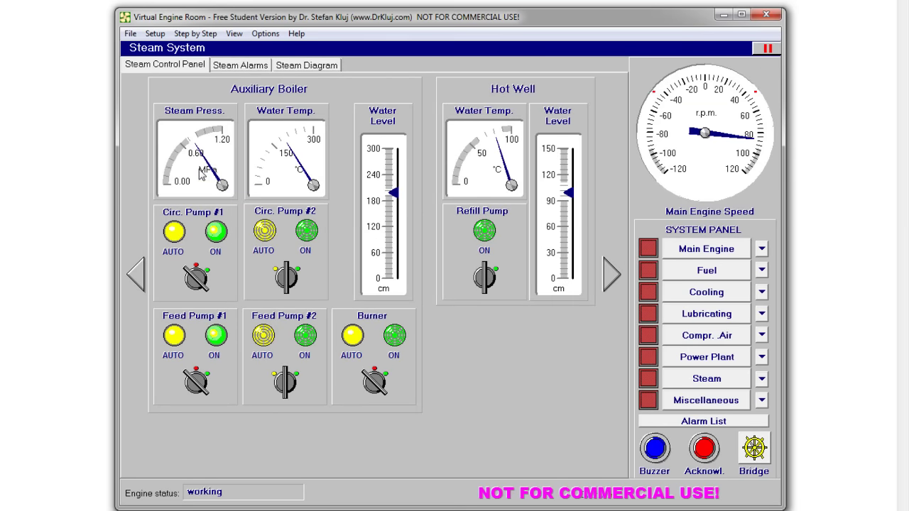
left_click(690, 248)
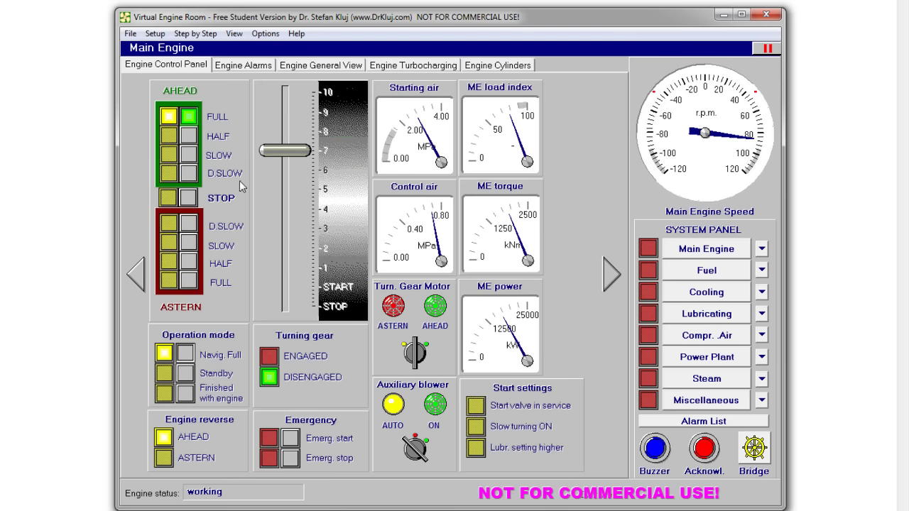
left_click_drag(284, 154, 284, 157)
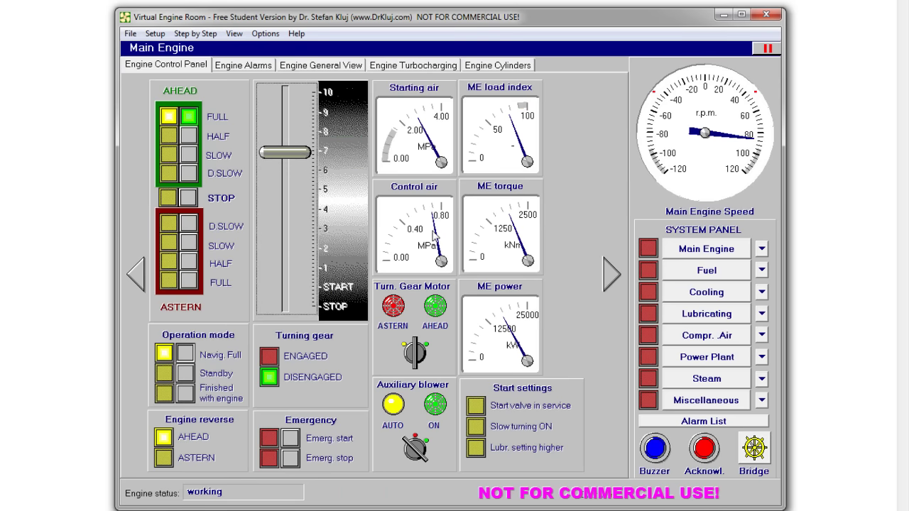
left_click(694, 376)
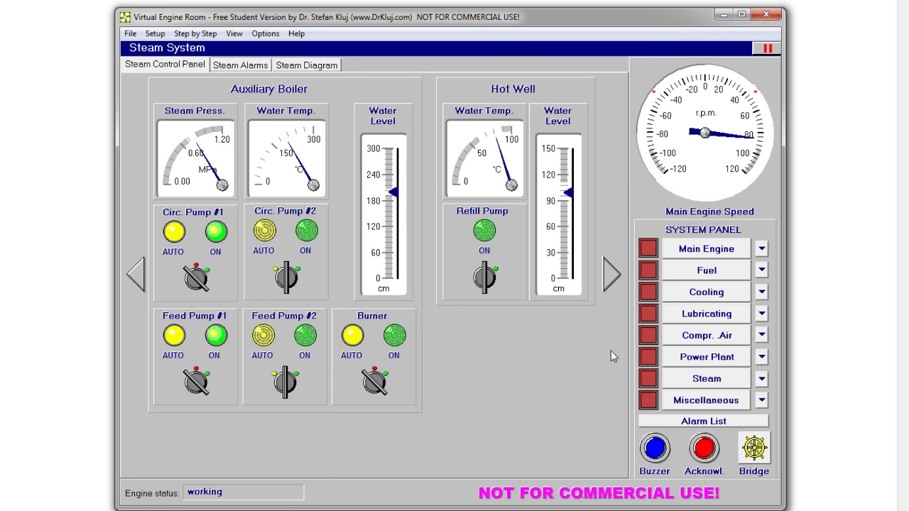
Set the shaft generator's (SG) stator pre-heat to AUTO on the main switchboard.
left_click(695, 360)
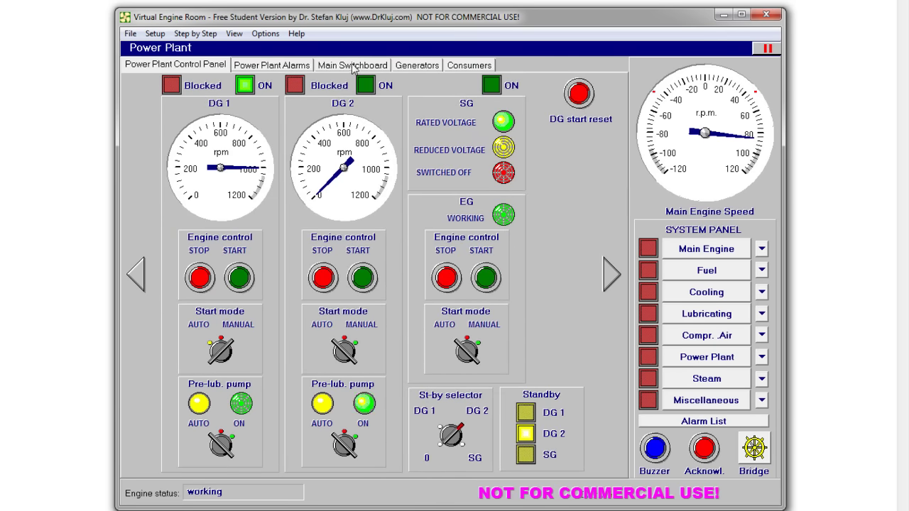
left_click(313, 65)
left_click(215, 83)
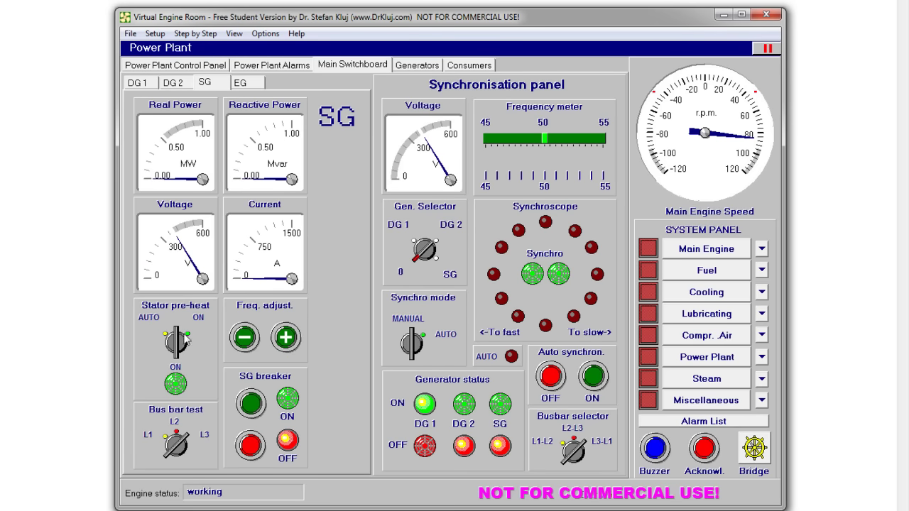
left_click(184, 336)
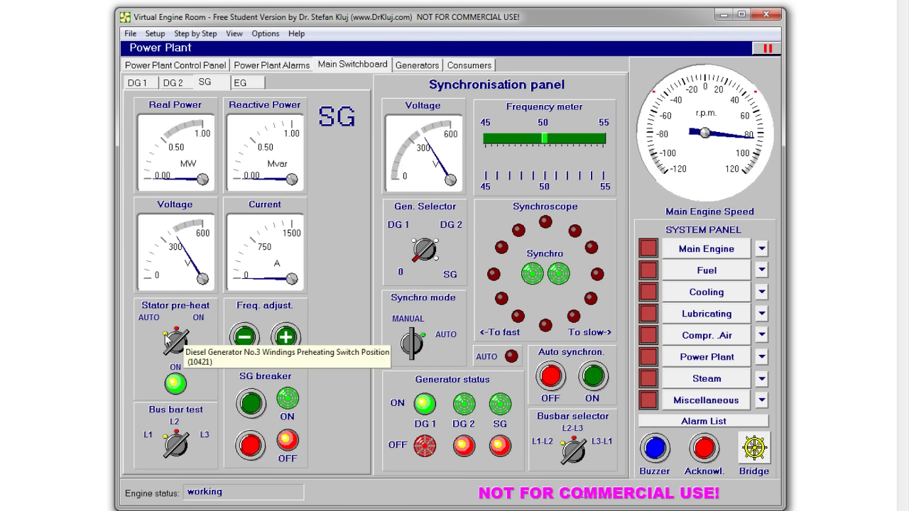
left_click(171, 339)
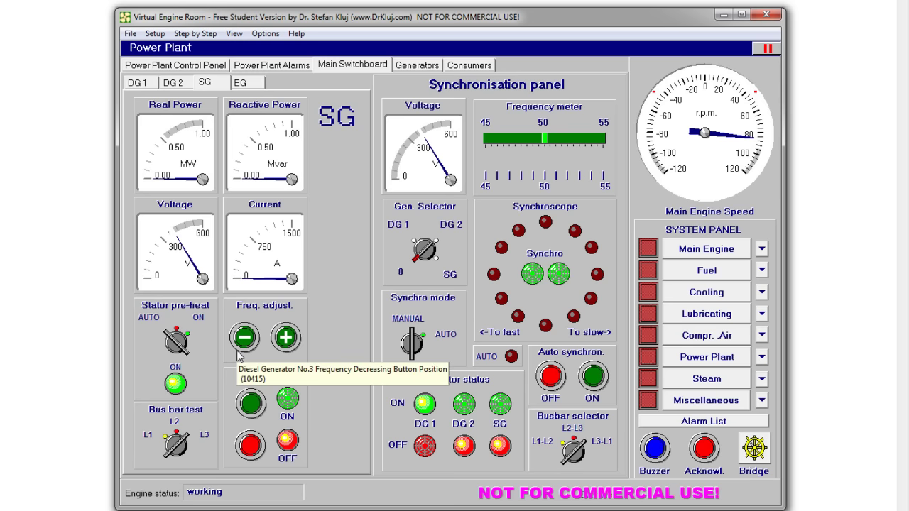
Select SG on the synchronisation panel, set the synchro mode to AUTO and start automatic synchronisation.
left_click(432, 257)
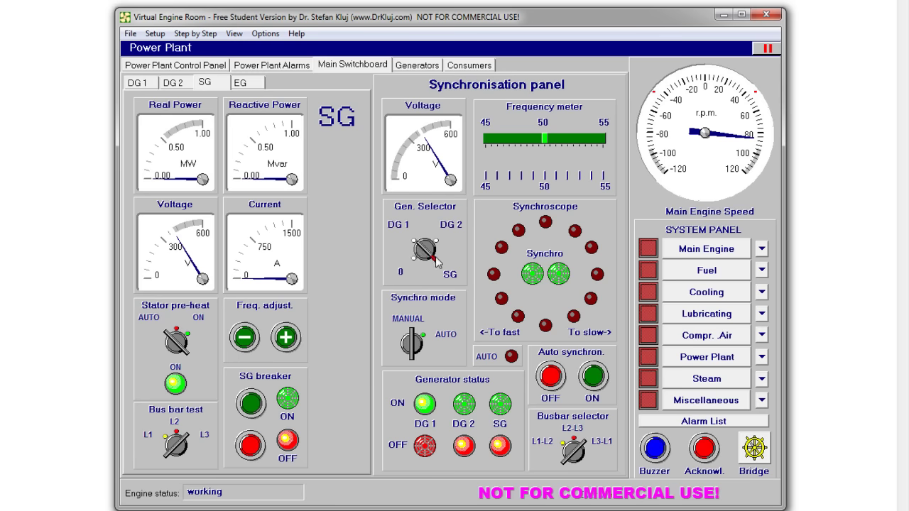
left_click(424, 339)
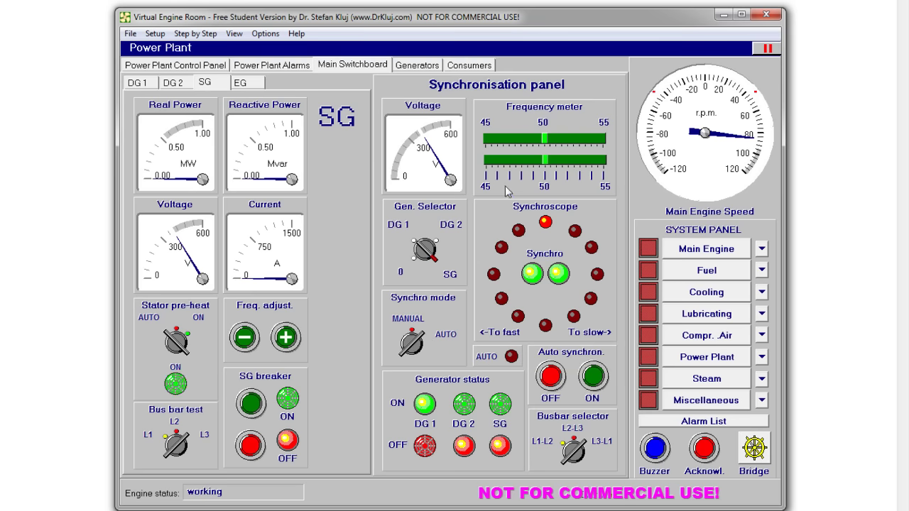
left_click(590, 377)
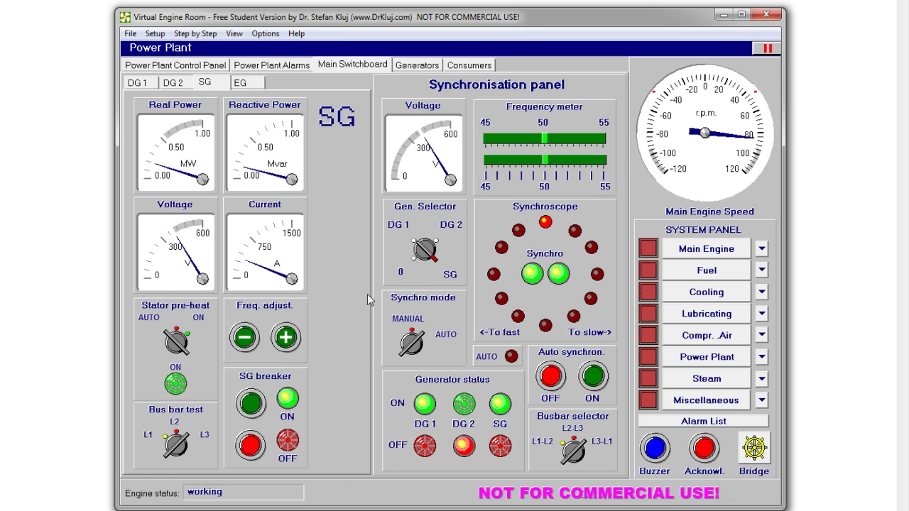
Check DG 1's load, select DG 1 on the synchronisation panel and take it off the bus bars.
left_click(145, 85)
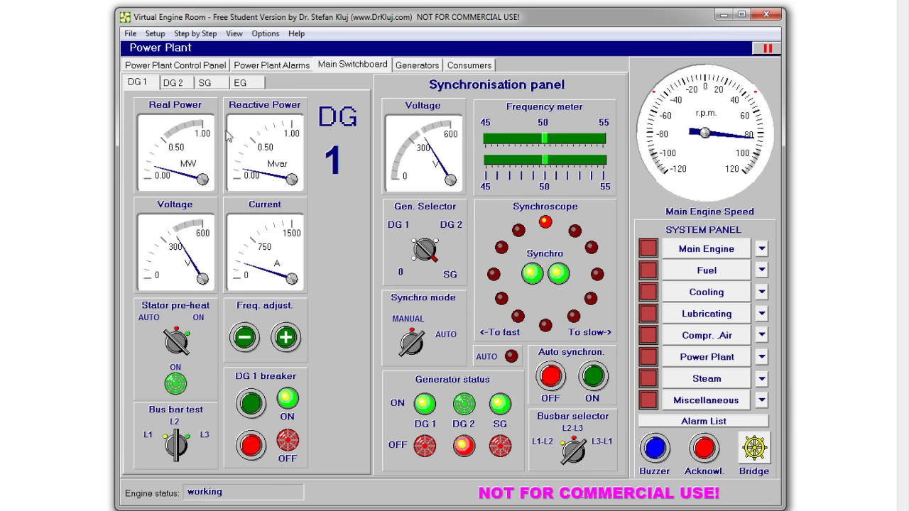
mouse_move(270, 161)
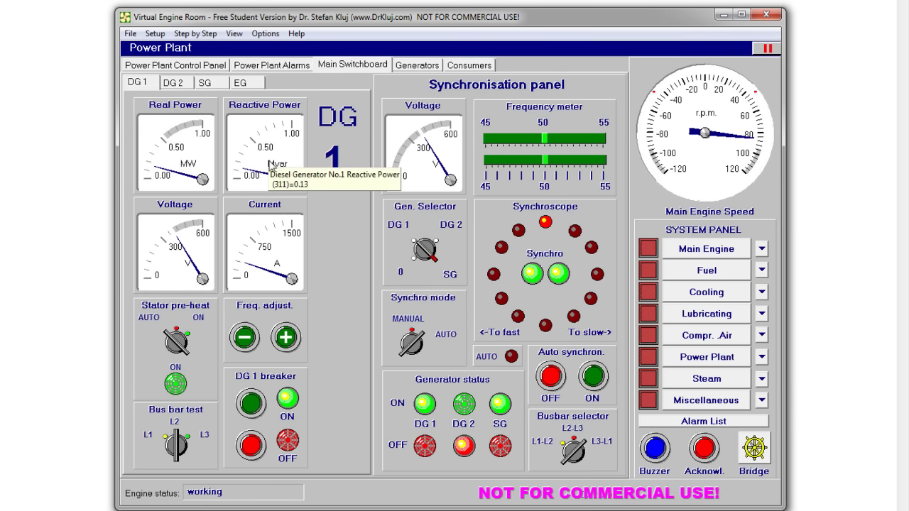
left_click(425, 249)
left_click(425, 248)
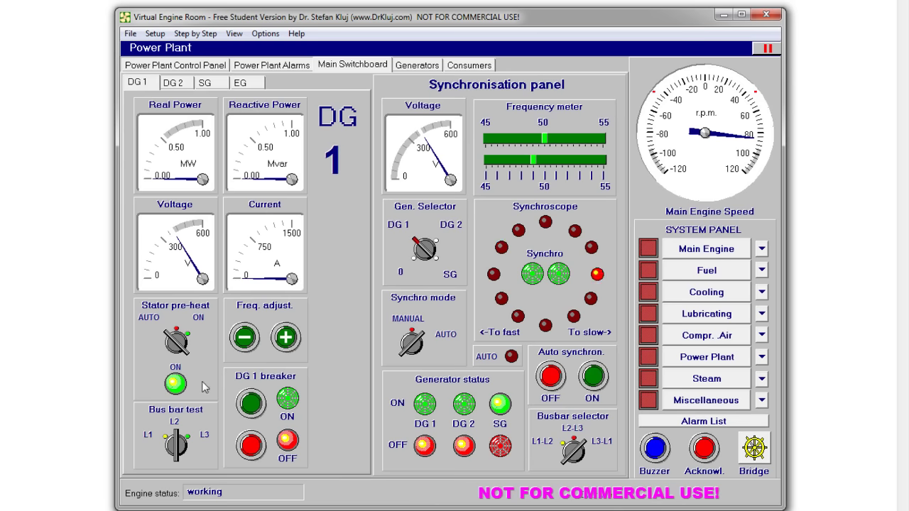
Switch off DG 1's pre-lubrication pump and stator pre-heat, and return the generator selector to SG.
left_click(186, 65)
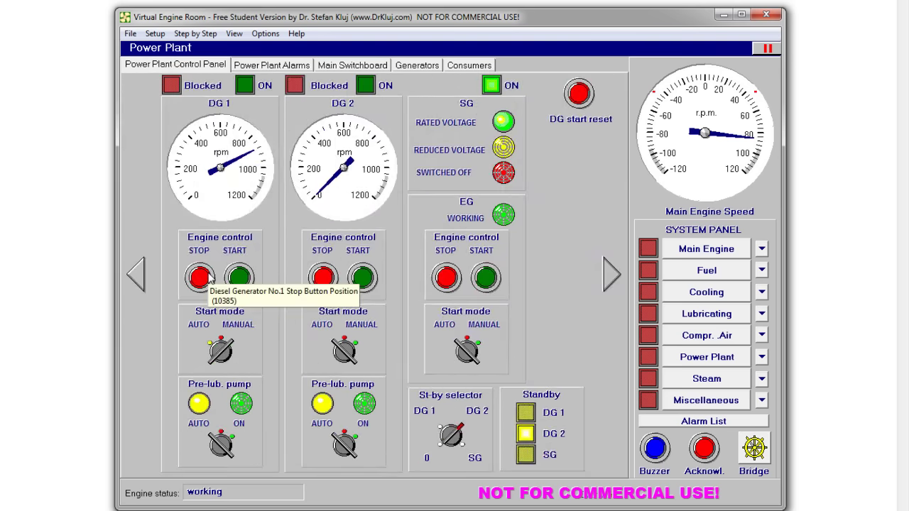
left_click(221, 440)
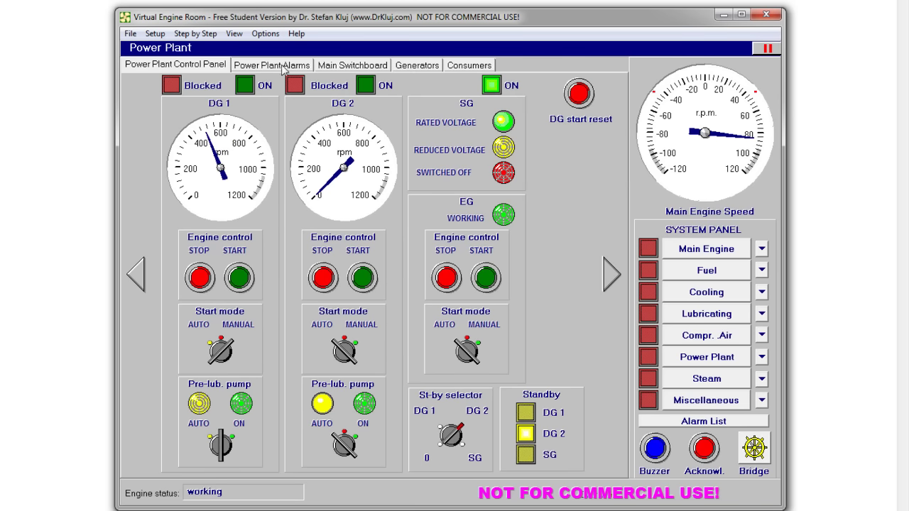
left_click(335, 66)
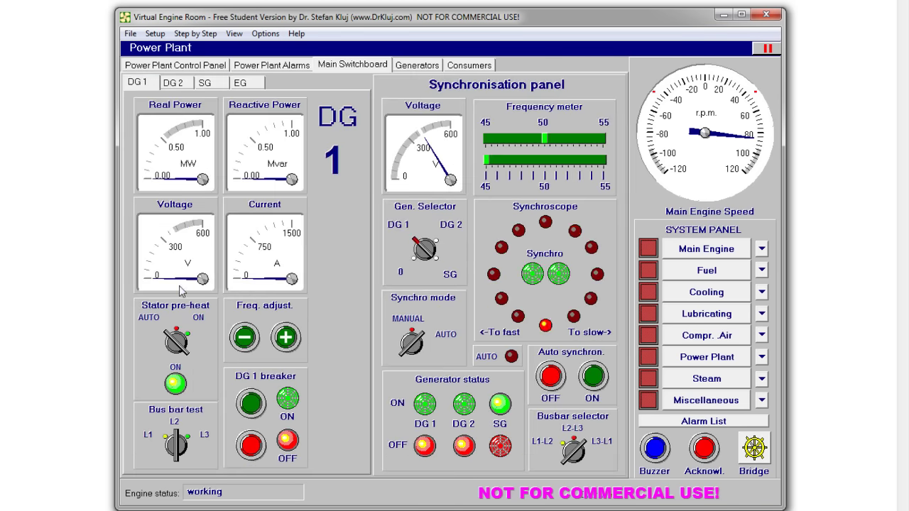
left_click(175, 334)
left_click(438, 262)
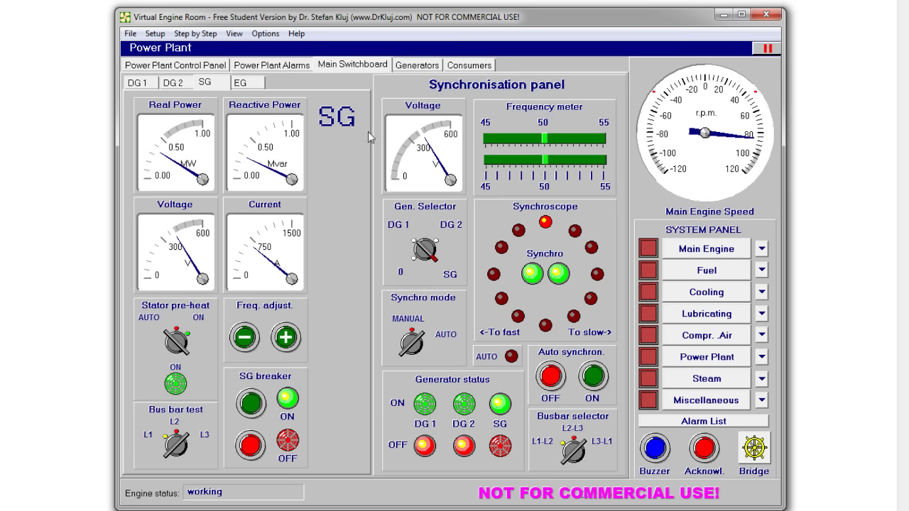
Open the LO separator's steam valve and both LO sump valves at the separator, and switch the ME LO separator on.
left_click(702, 316)
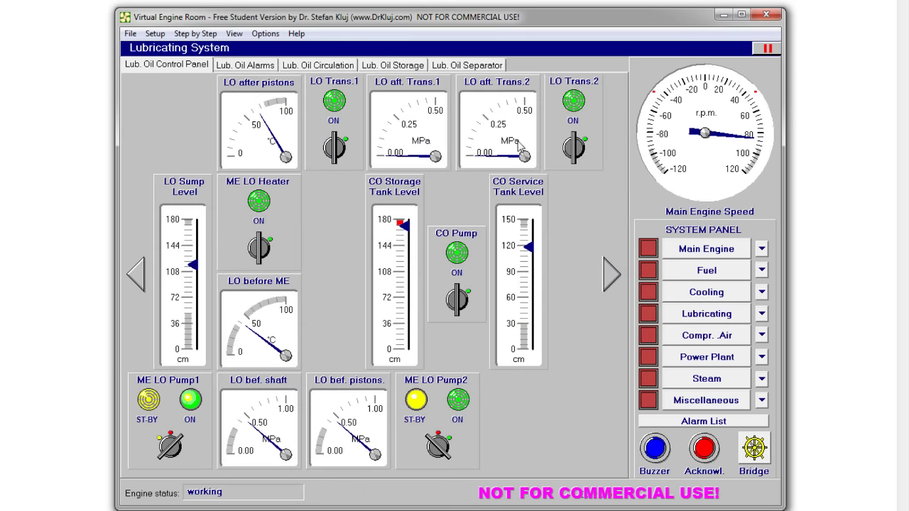
left_click(484, 68)
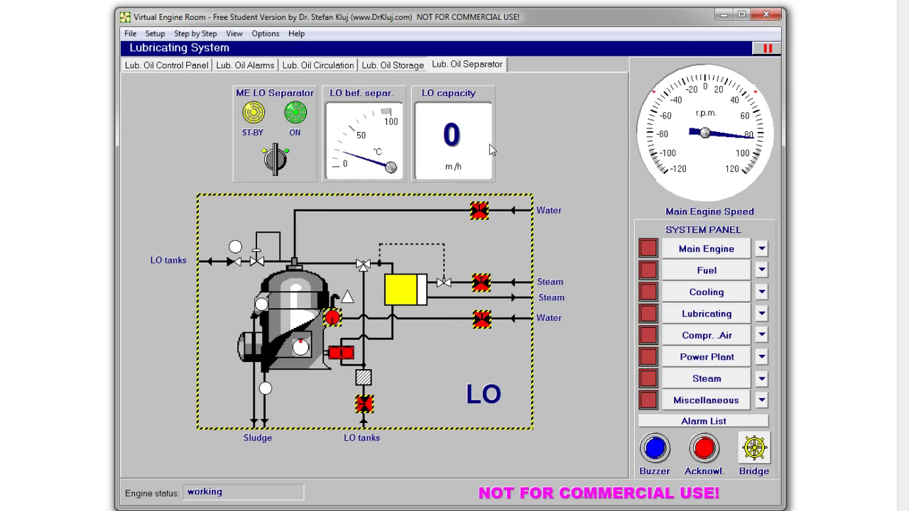
left_click(481, 281)
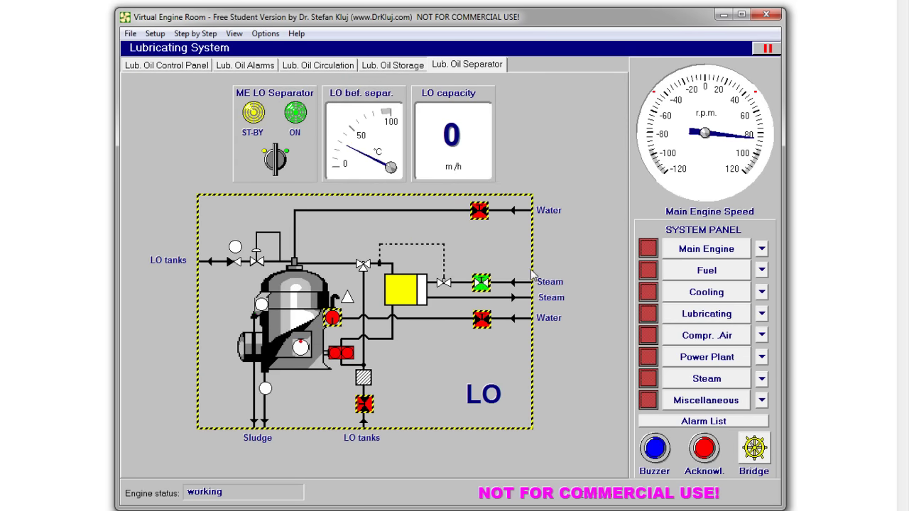
left_click(385, 67)
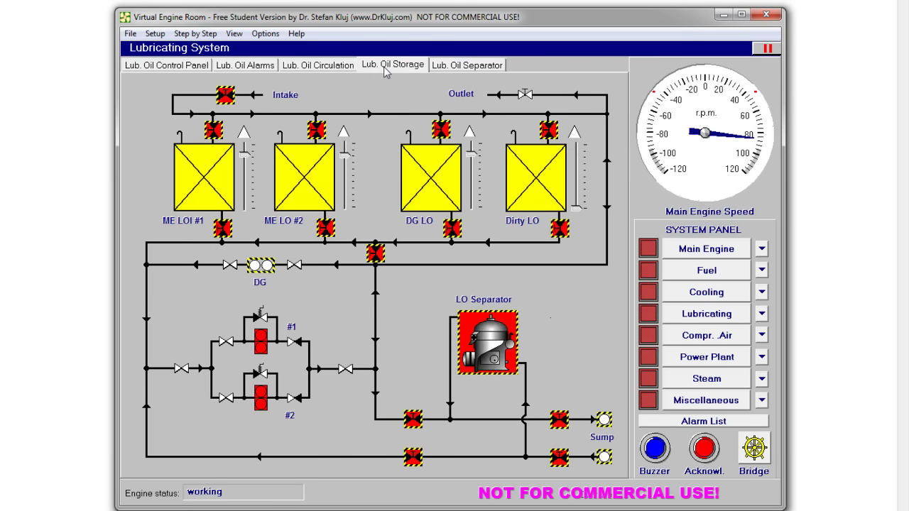
left_click(562, 456)
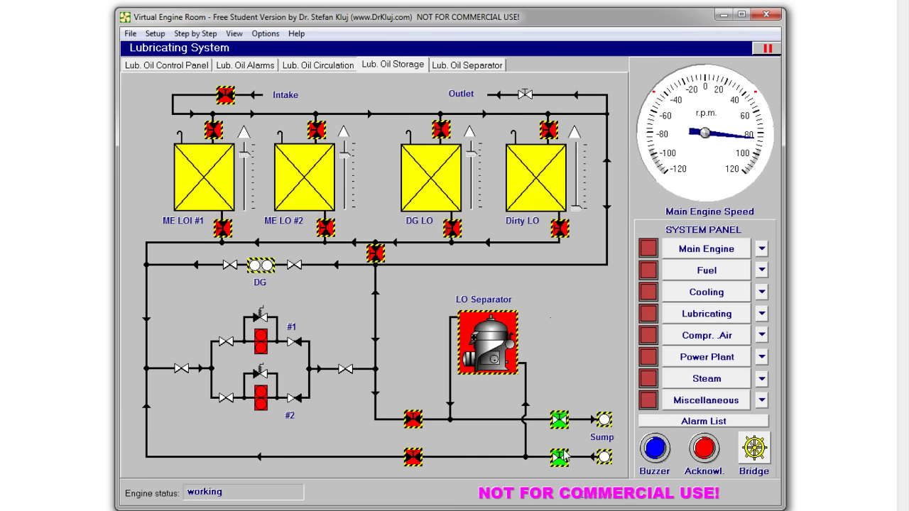
left_click(463, 66)
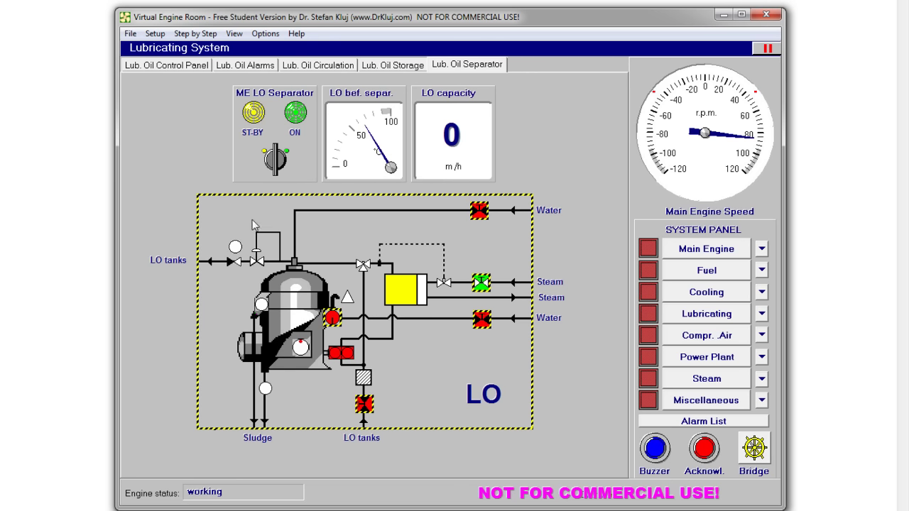
left_click(274, 154)
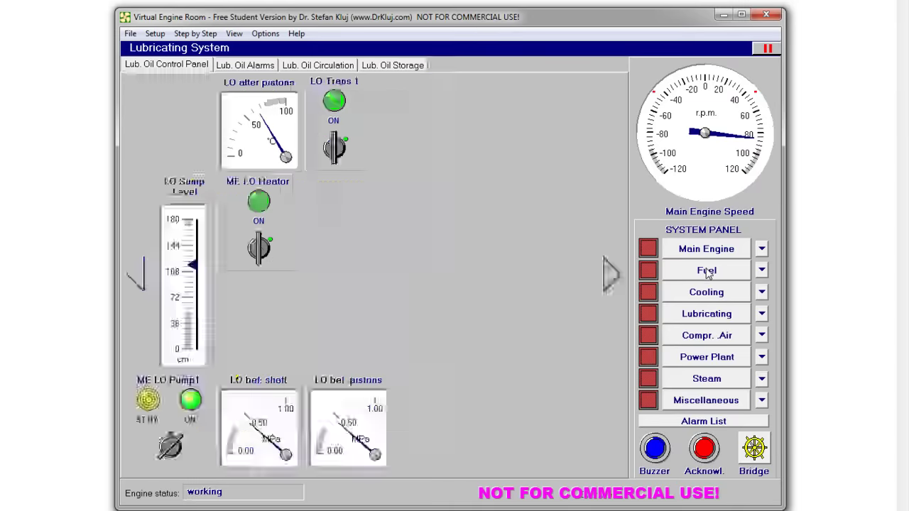
Open the sludge tank's outlet valve in the fuel system and start the sludge pump.
left_click(706, 271)
left_click(410, 70)
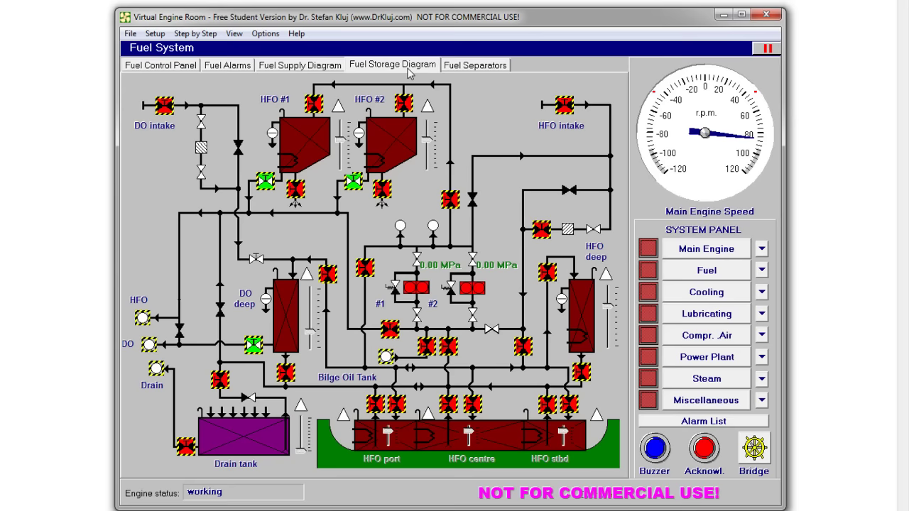
left_click(330, 67)
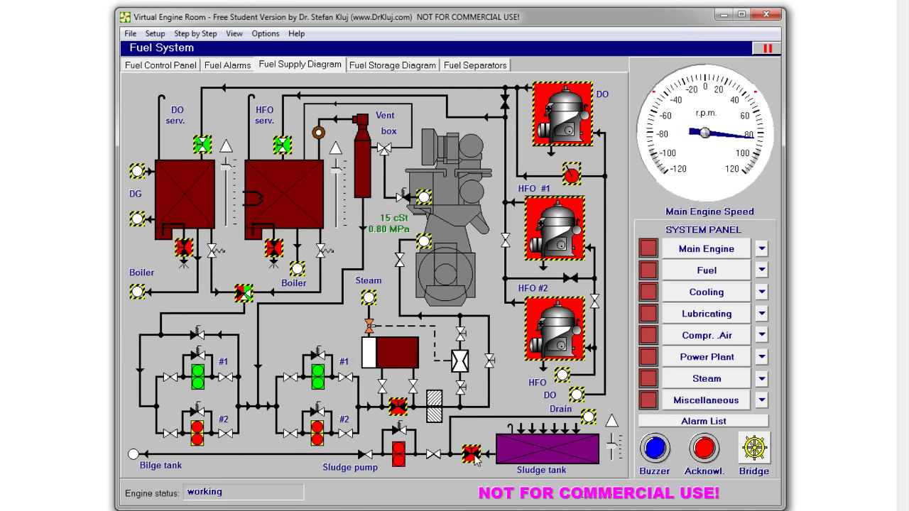
left_click(183, 69)
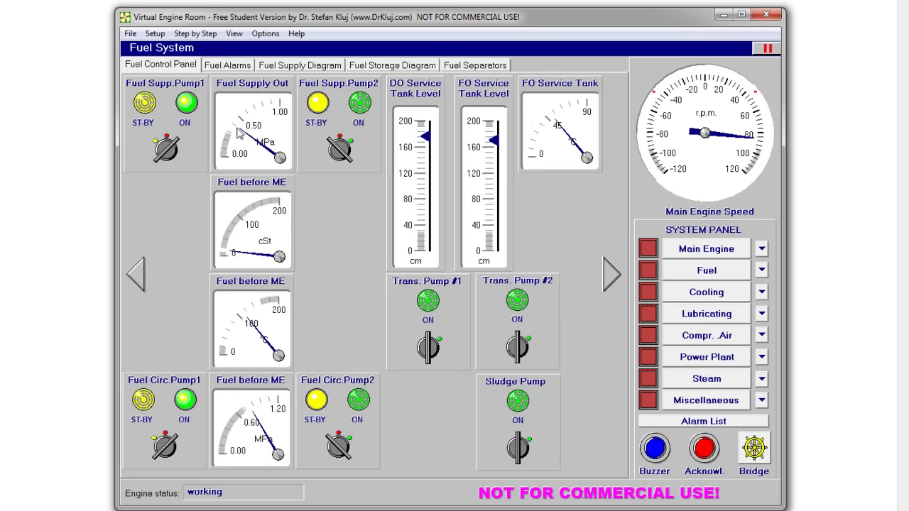
left_click(533, 443)
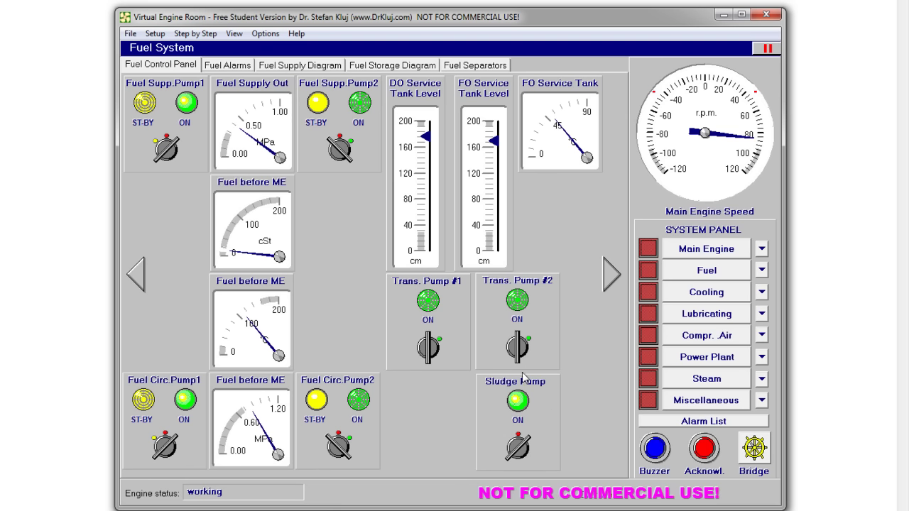
left_click(328, 67)
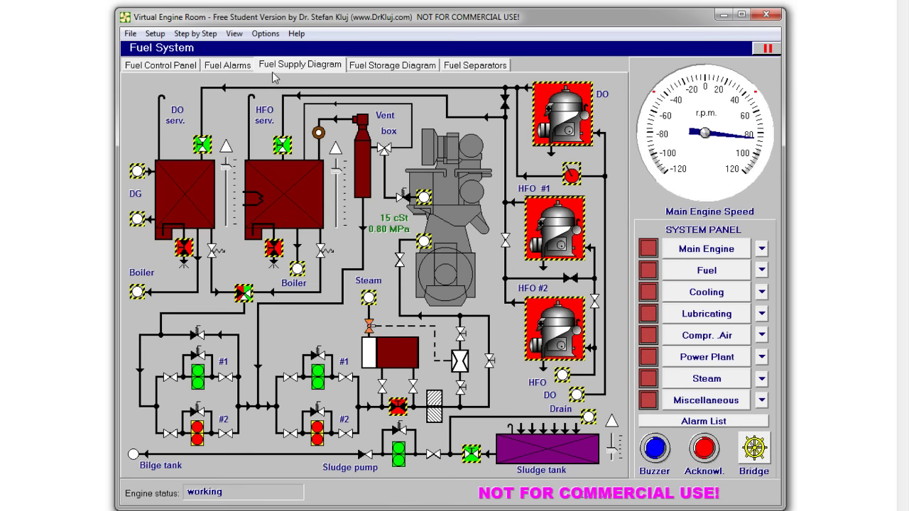
Open the bilge suction valves of the ER PS, ER SB, ER Lowest, #6 PS, #6 SB, #5 PS and #5 SB wells.
left_click(717, 405)
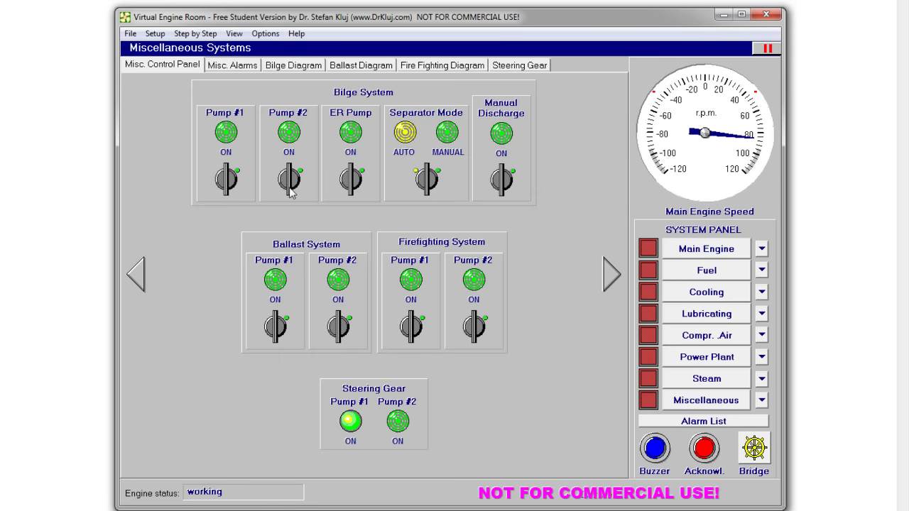
left_click(274, 68)
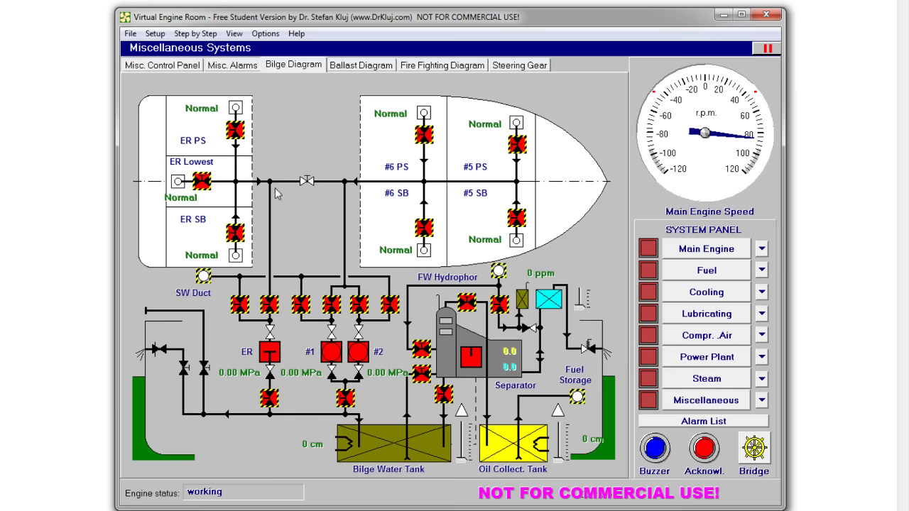
left_click(235, 232)
left_click(235, 130)
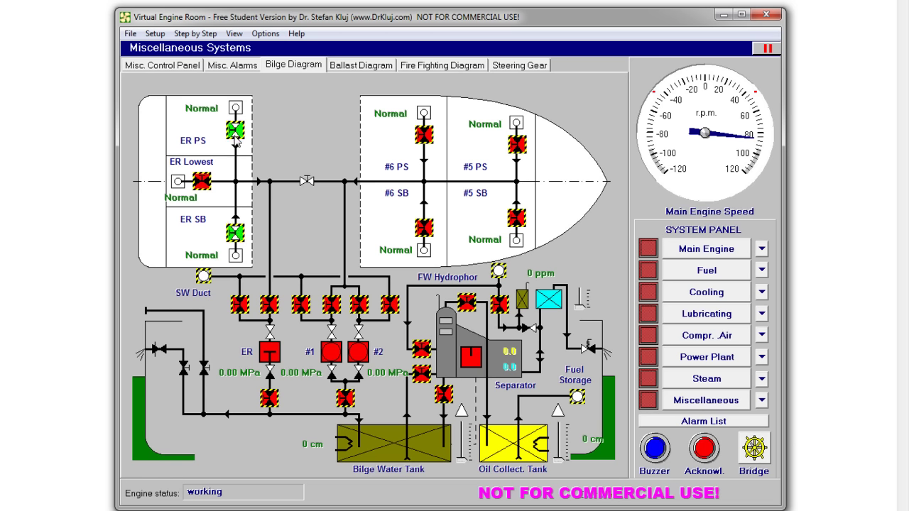
left_click(206, 182)
left_click(426, 140)
left_click(424, 228)
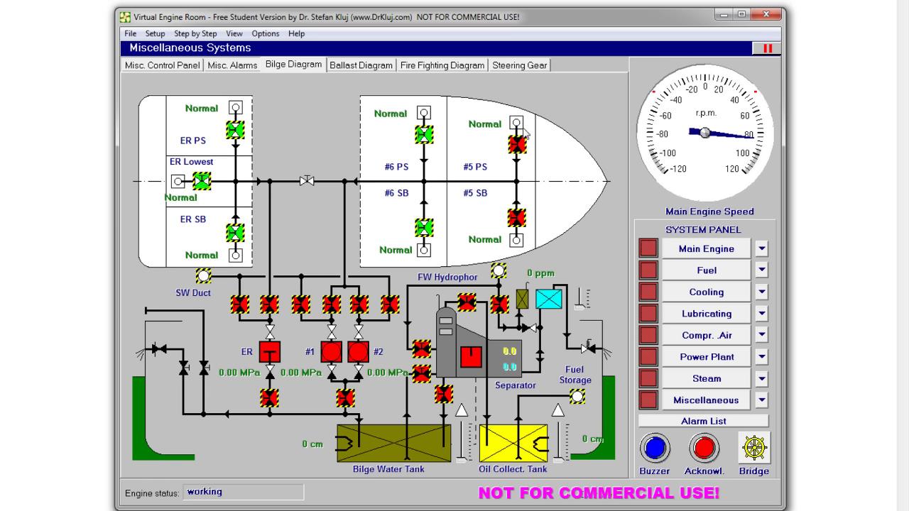
left_click(517, 145)
left_click(516, 218)
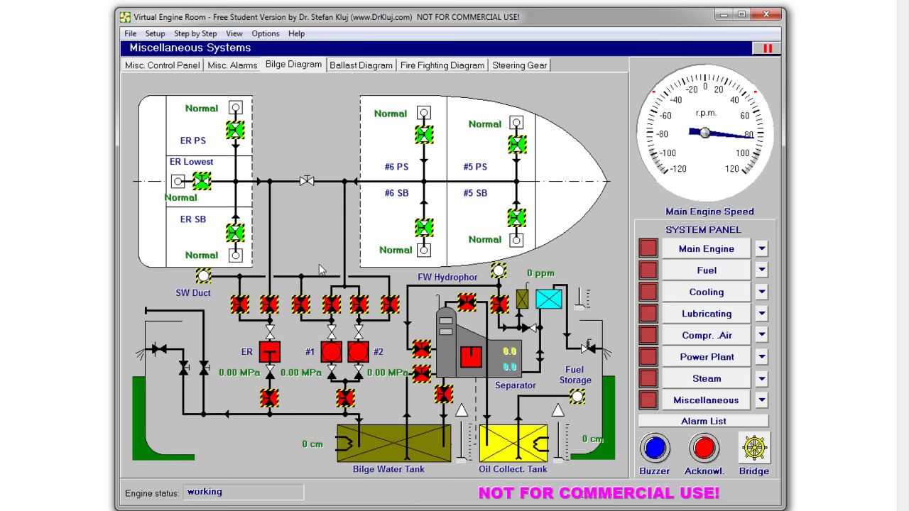
Open the SW duct suction valves of bilge pumps #1 and #2 and start both pumps.
left_click(304, 307)
left_click(391, 306)
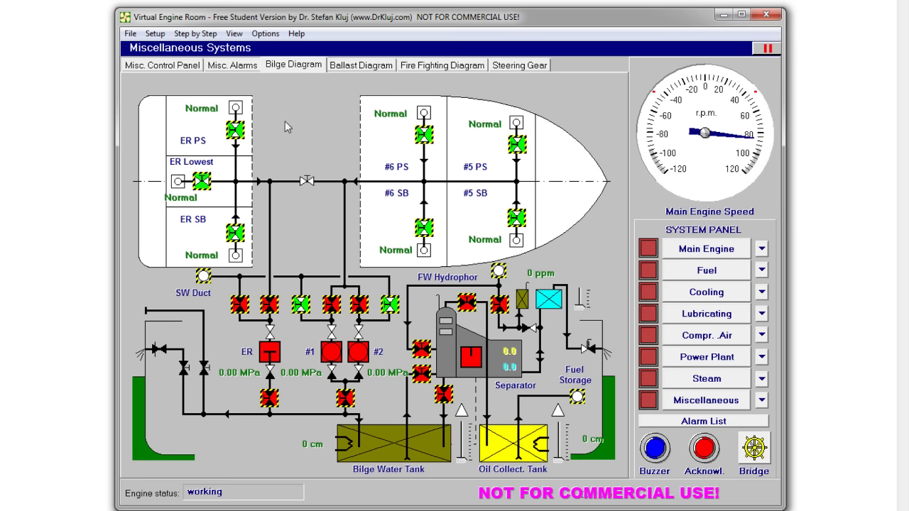
left_click(188, 65)
left_click(233, 179)
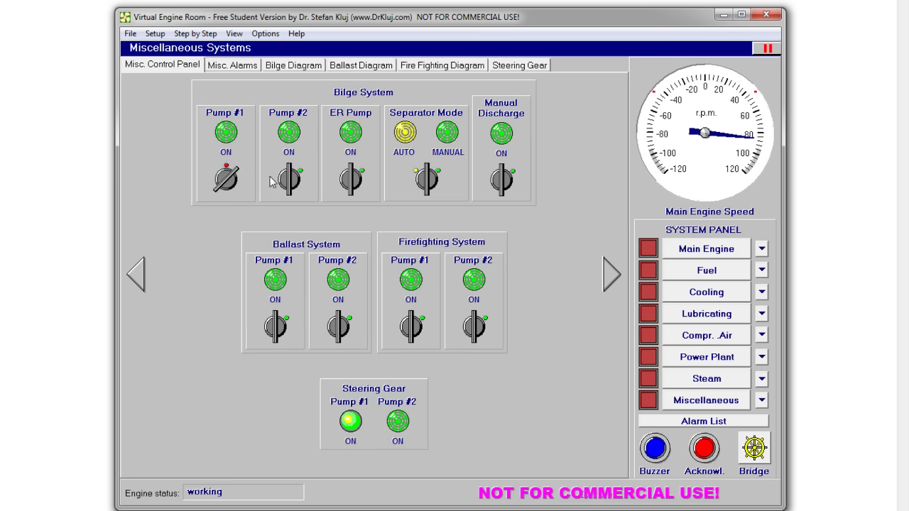
Change bilge pumps #1 and #2 from SW duct to bilge main suction and open their discharge valve to the bilge water tank.
left_click(306, 71)
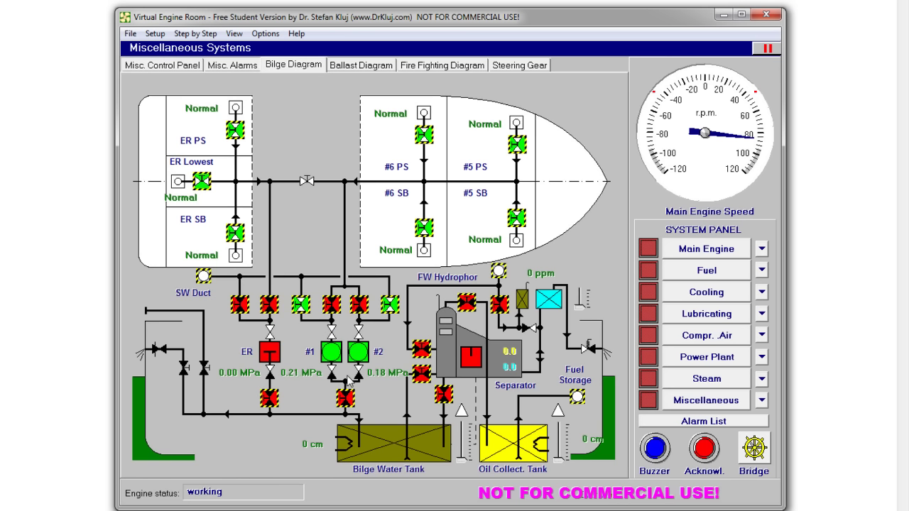
left_click(331, 307)
left_click(301, 305)
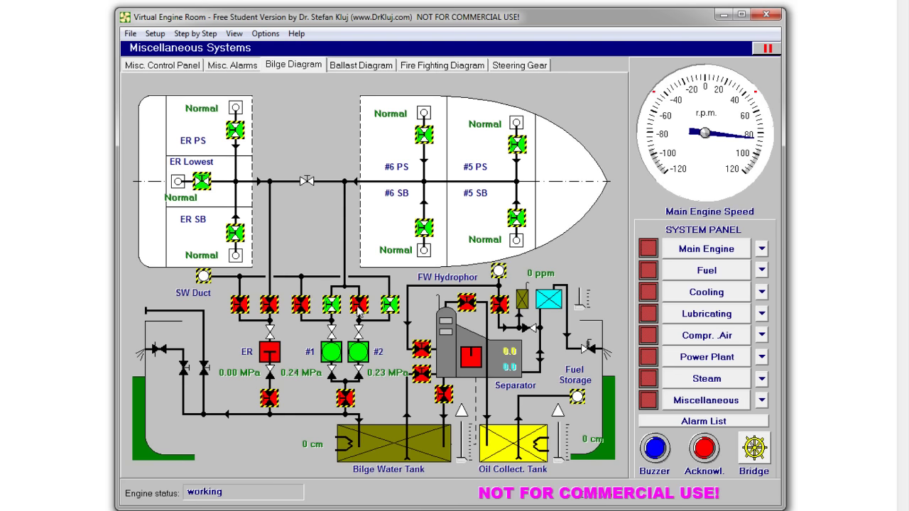
left_click(363, 305)
left_click(388, 305)
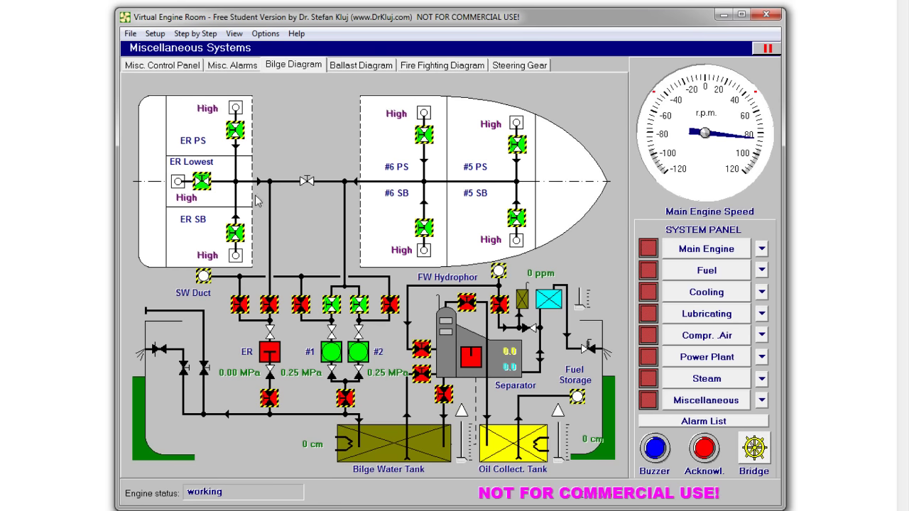
left_click(346, 400)
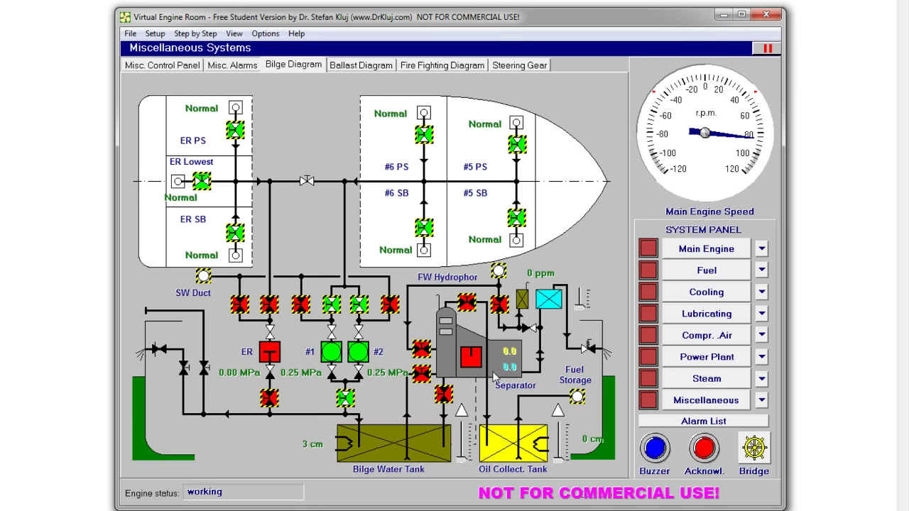
Stop the sludge pump and check the sludge tank on the fuel supply diagram.
left_click(686, 274)
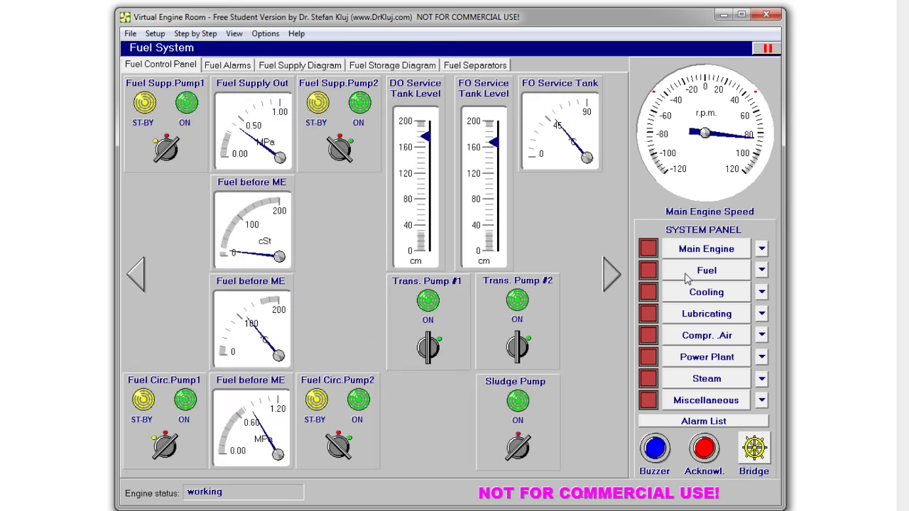
left_click(517, 446)
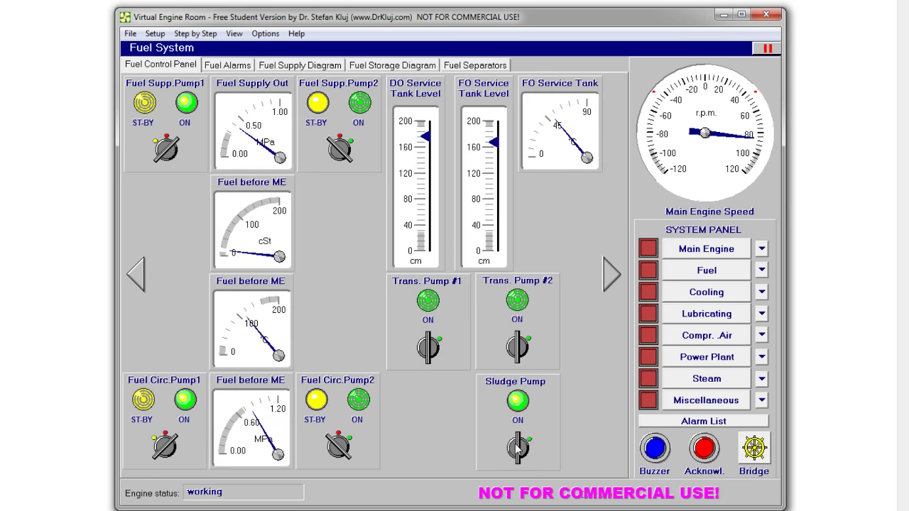
left_click(315, 69)
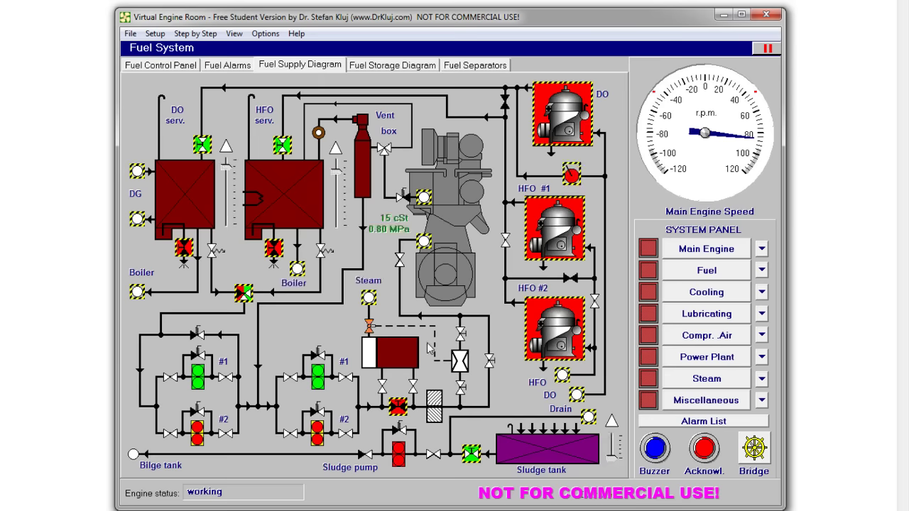
Set the bilge water separator mode to AUTO and check its operation on the bilge diagram.
left_click(689, 399)
left_click(291, 66)
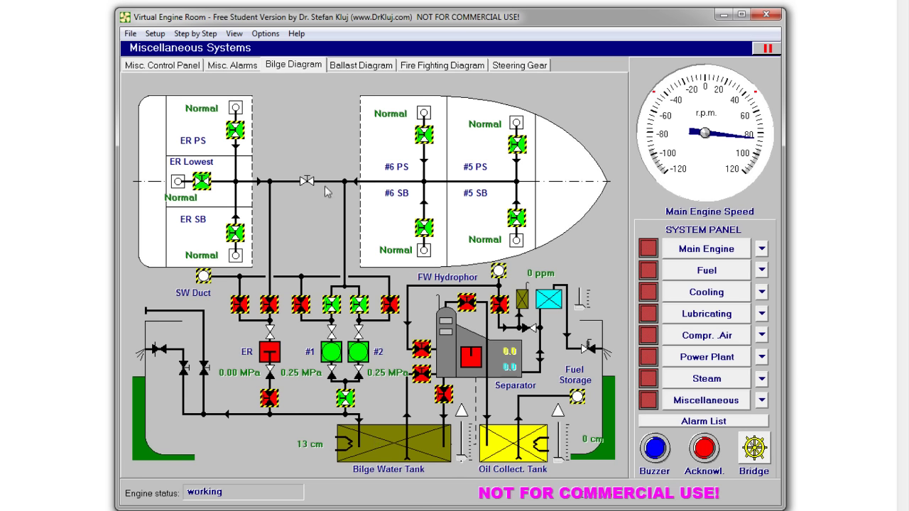
left_click(186, 68)
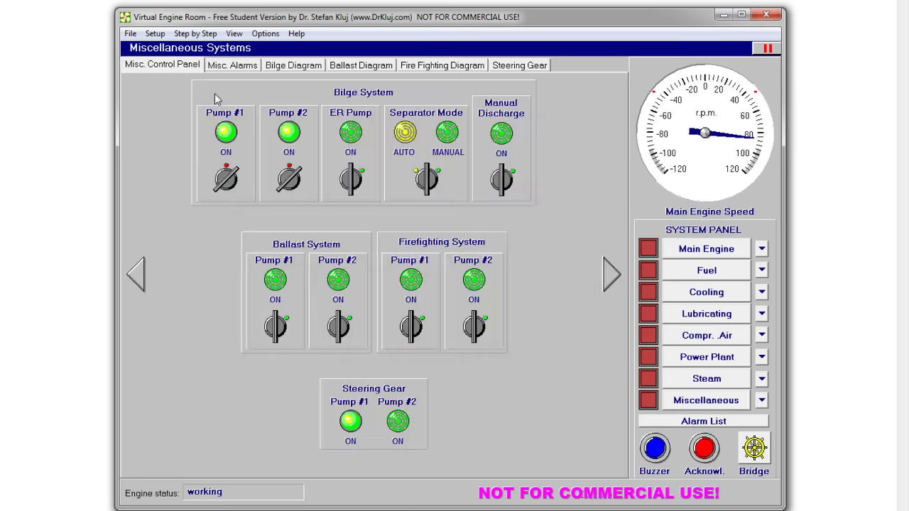
left_click(416, 176)
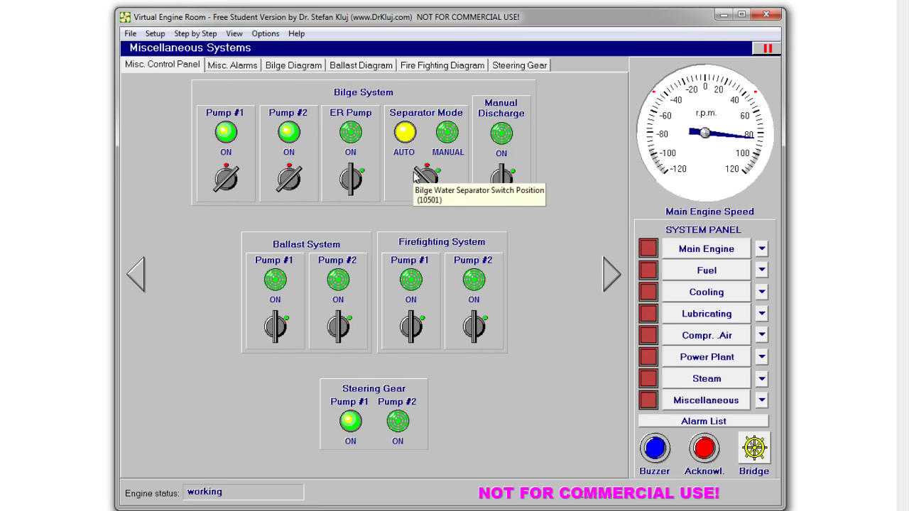
left_click(321, 66)
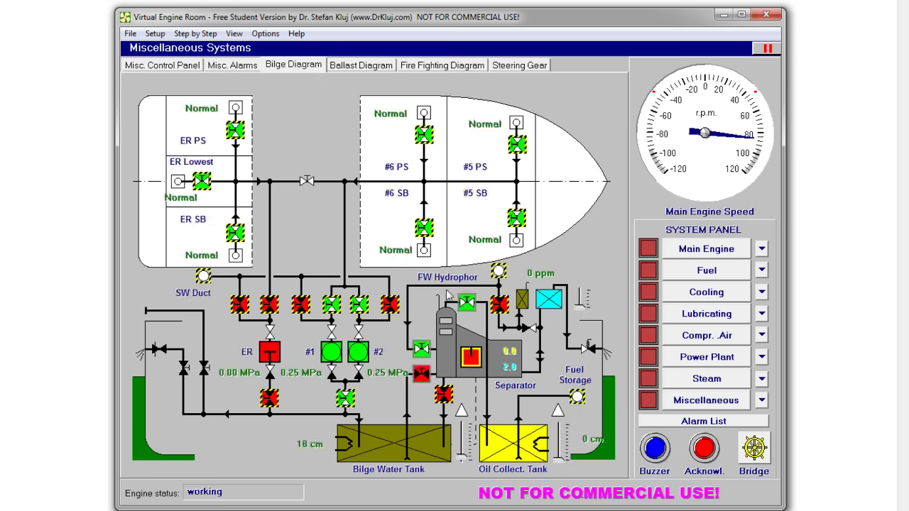
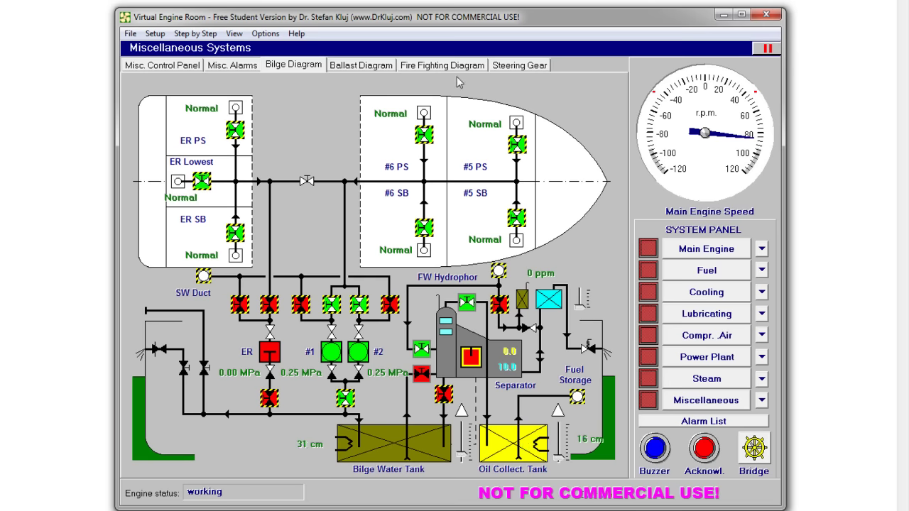
Review the fuel storage diagram and the main engine controls, and bring up the DO separator's diagram.
left_click(699, 274)
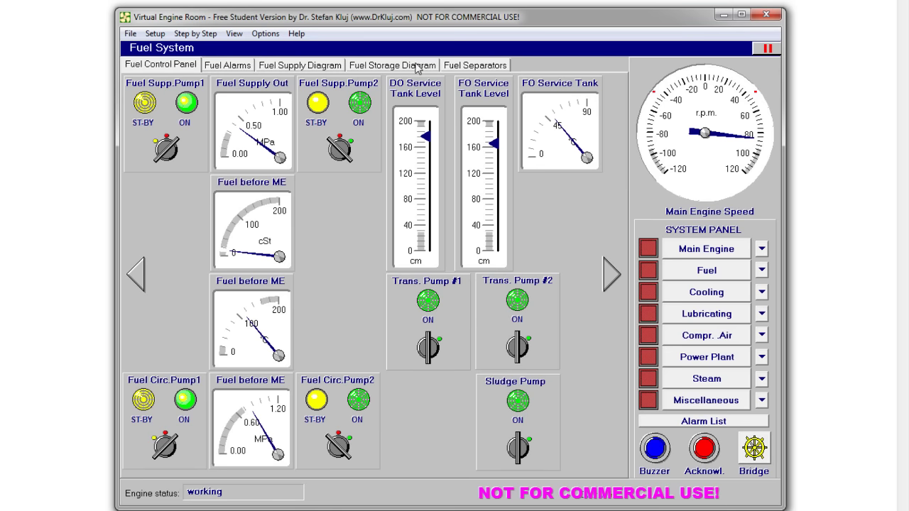
left_click(418, 67)
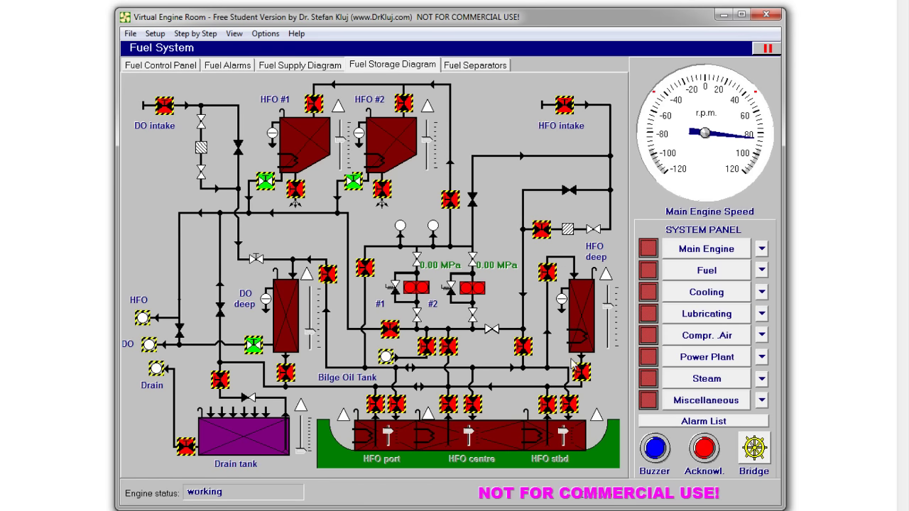
left_click(719, 258)
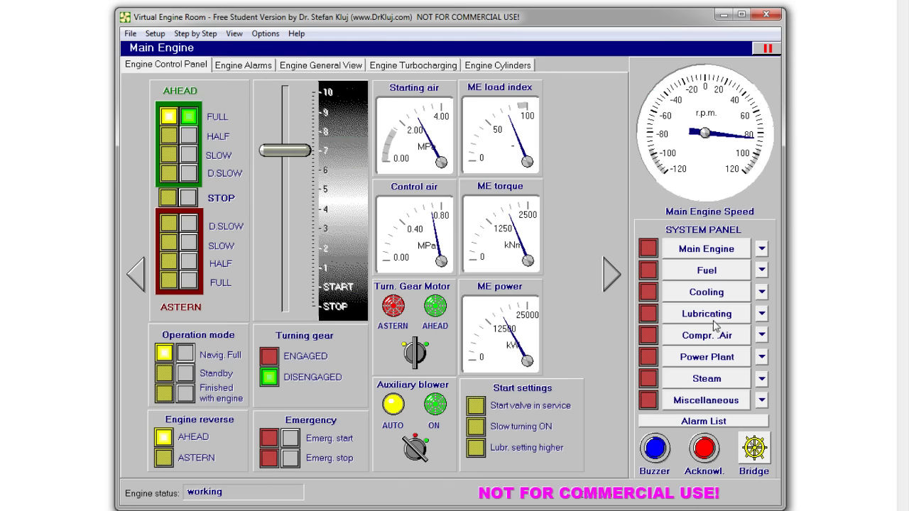
left_click(710, 272)
left_click(492, 66)
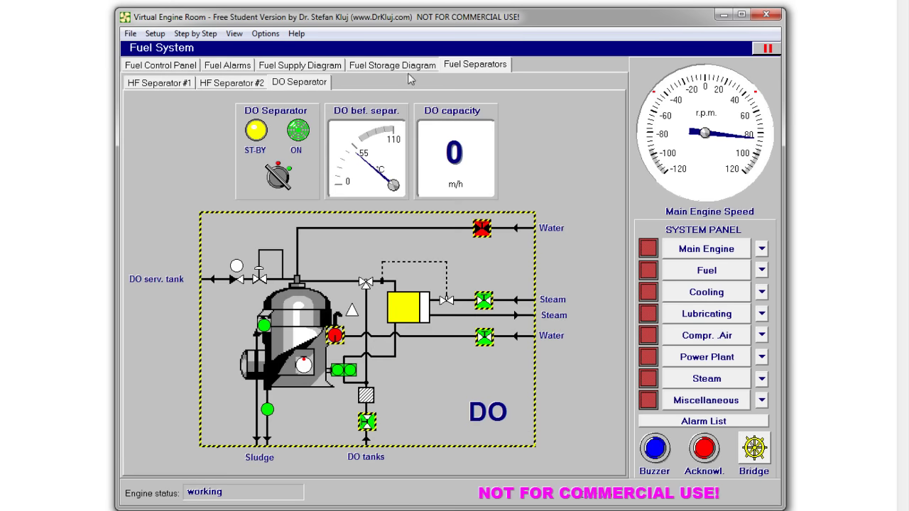
Switch off HFO separator #2 and close its steam, operating water and HFO inlet valves.
left_click(228, 84)
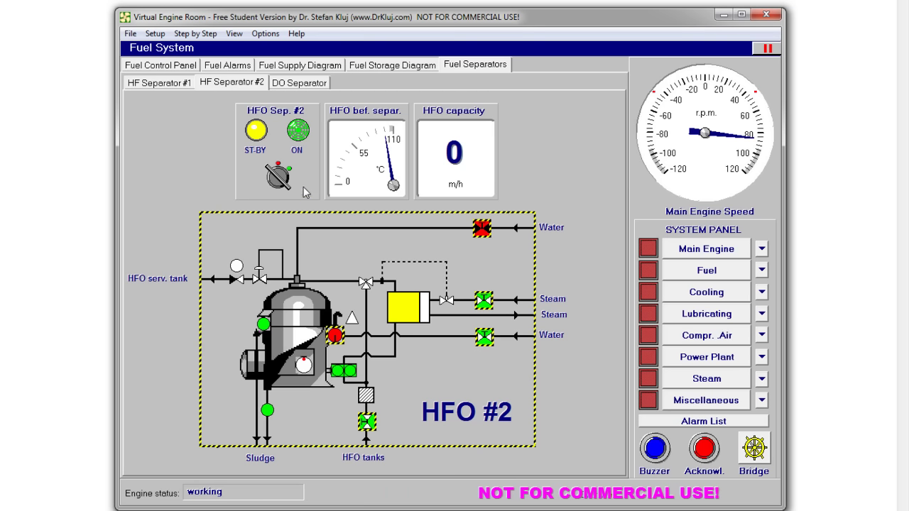
left_click(278, 168)
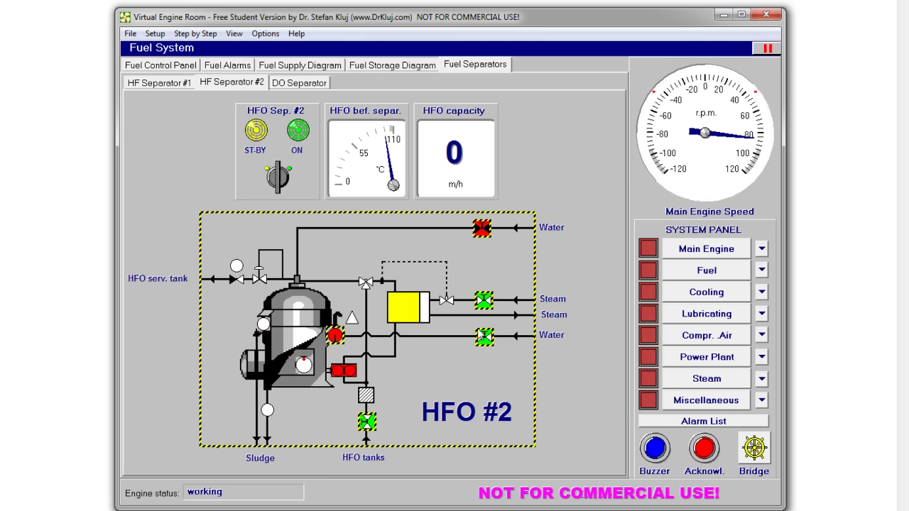
left_click(484, 303)
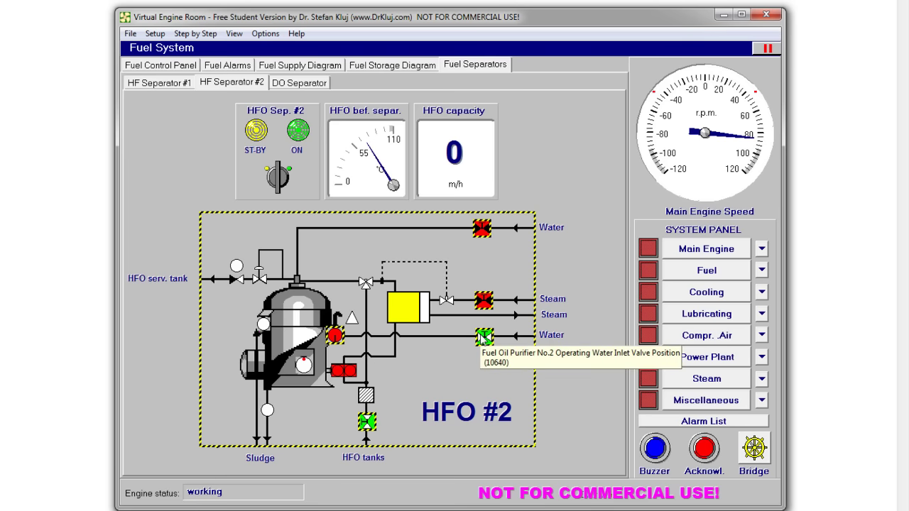
left_click(484, 339)
left_click(367, 422)
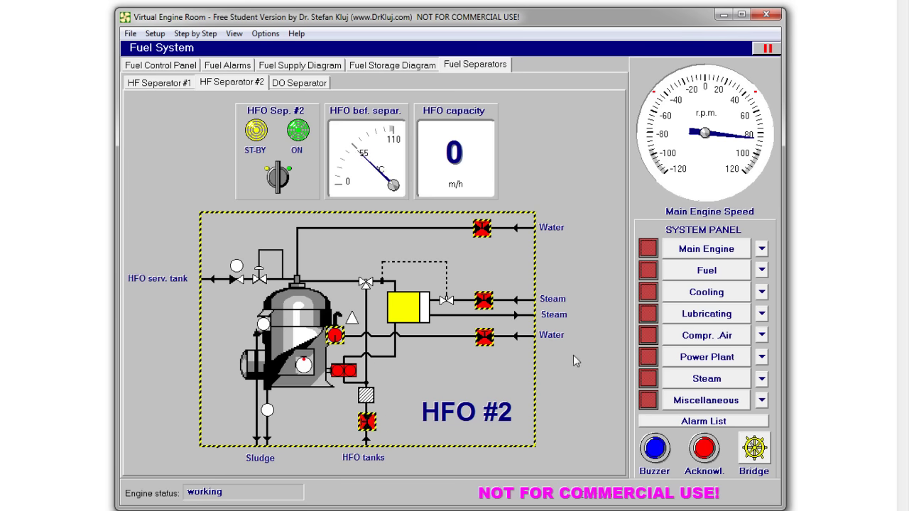
Review the main engine, cooling, lubricating and miscellaneous control panels, including the bilge and ballast diagrams.
left_click(702, 248)
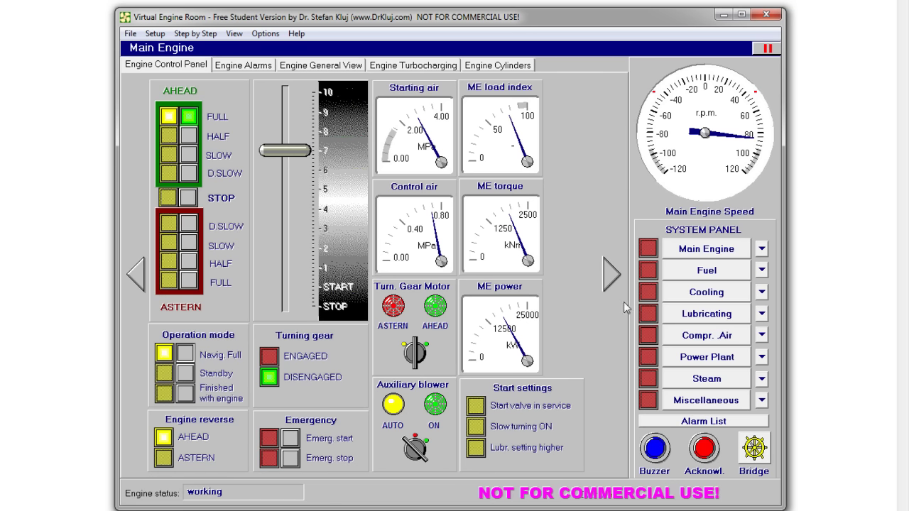
left_click(685, 301)
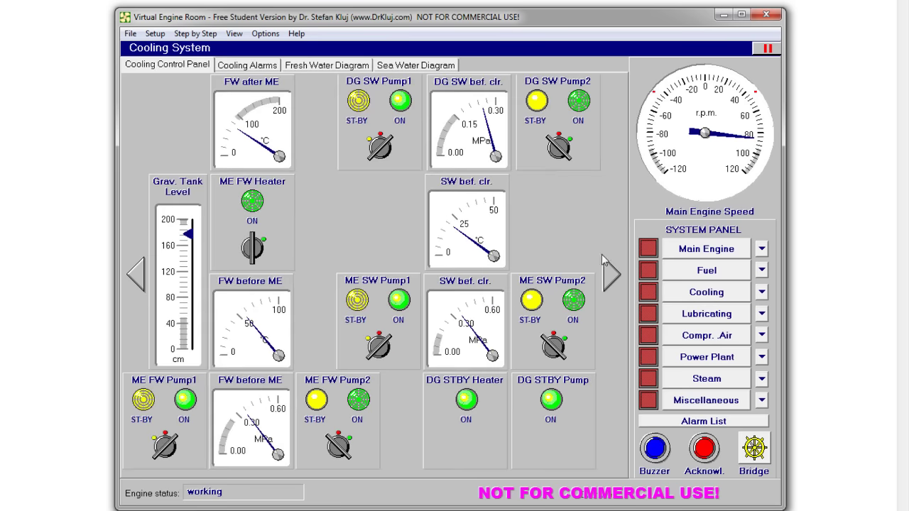
left_click(731, 313)
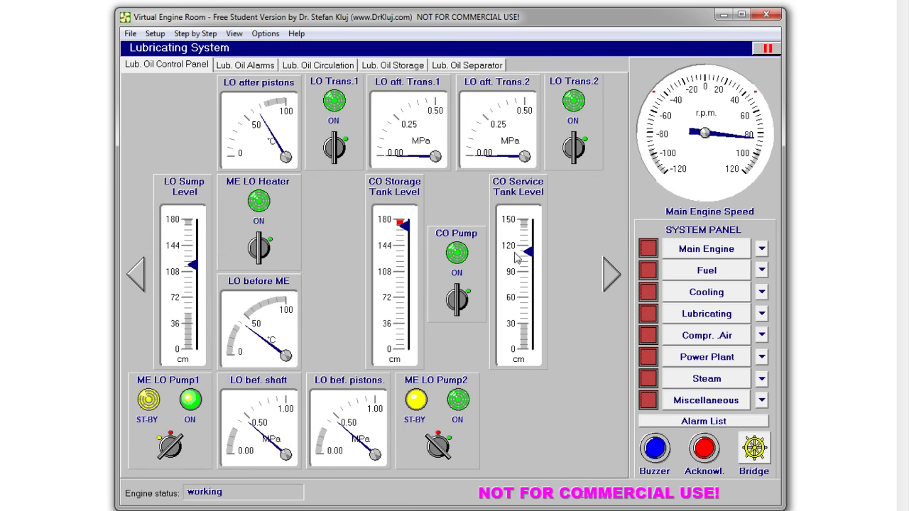
mouse_move(523, 281)
left_click(716, 401)
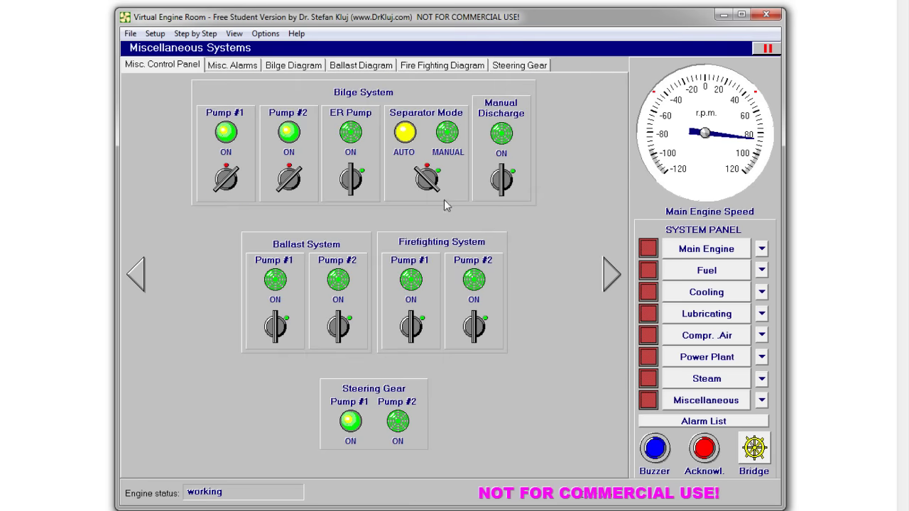
left_click(315, 67)
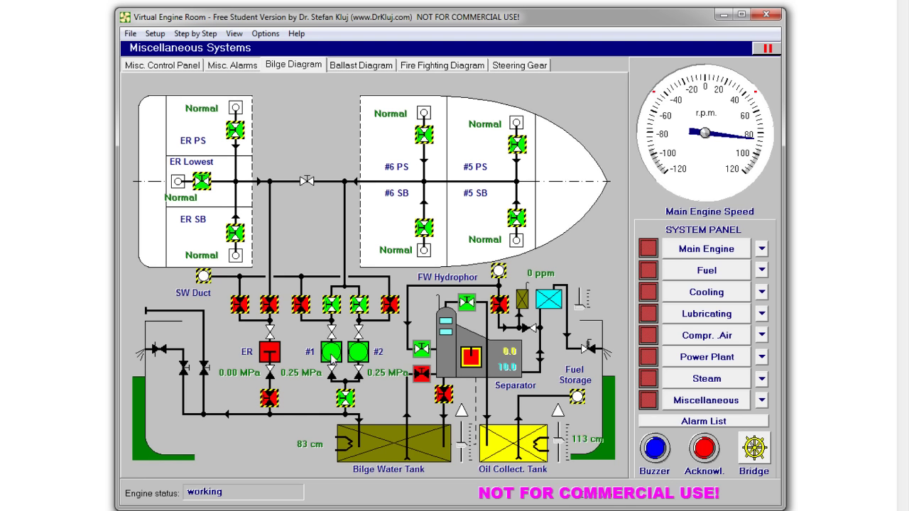
left_click(366, 71)
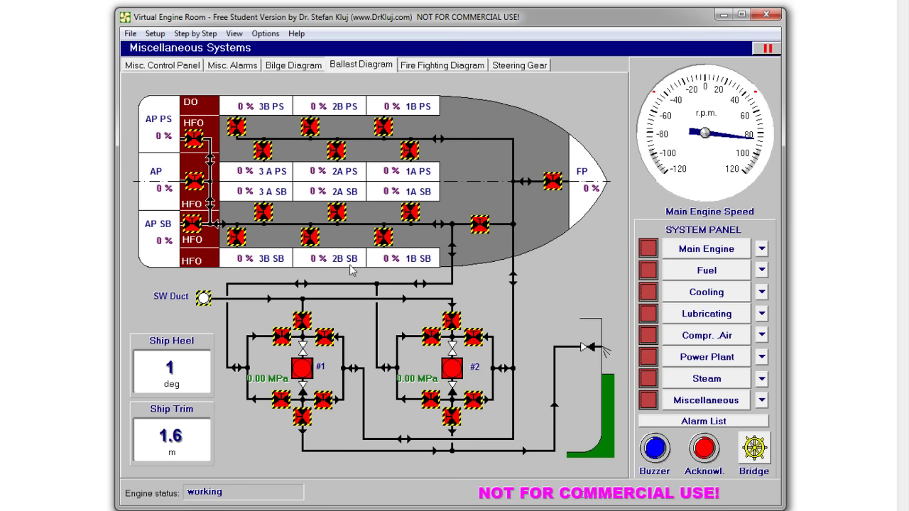
left_click(166, 67)
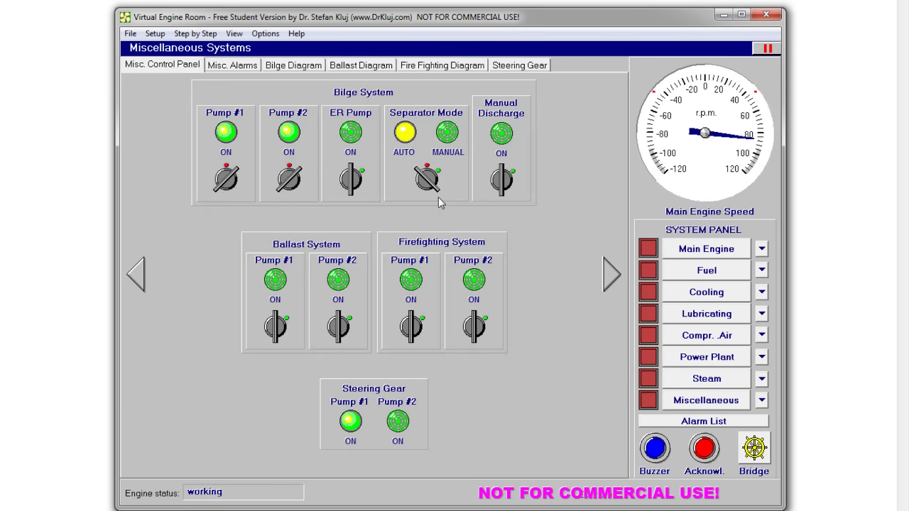
left_click(689, 254)
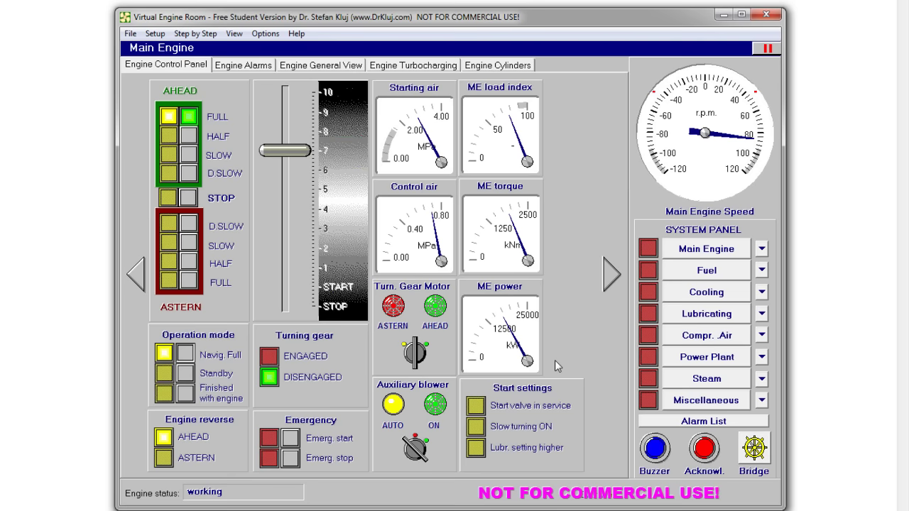
Close the bilge pumps' discharge valve to the bilge water tank and acknowledge the alarms.
left_click(687, 403)
left_click(286, 64)
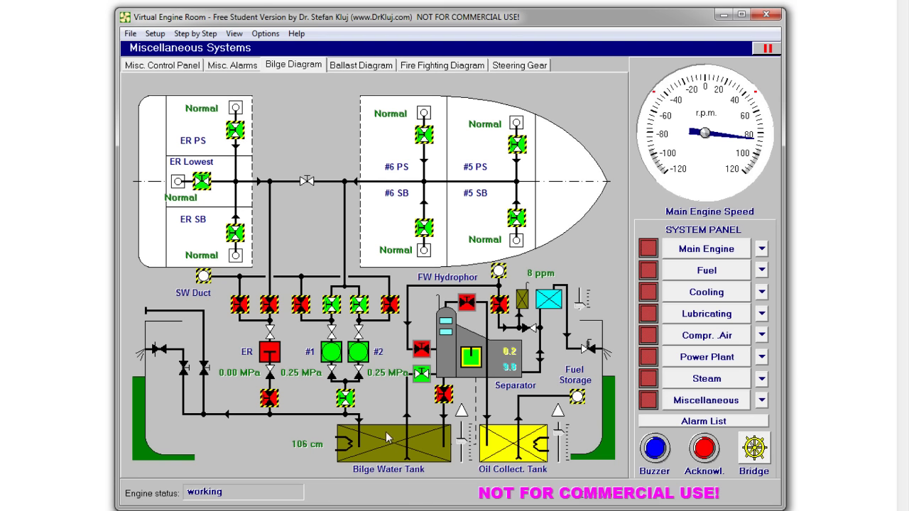
left_click(345, 399)
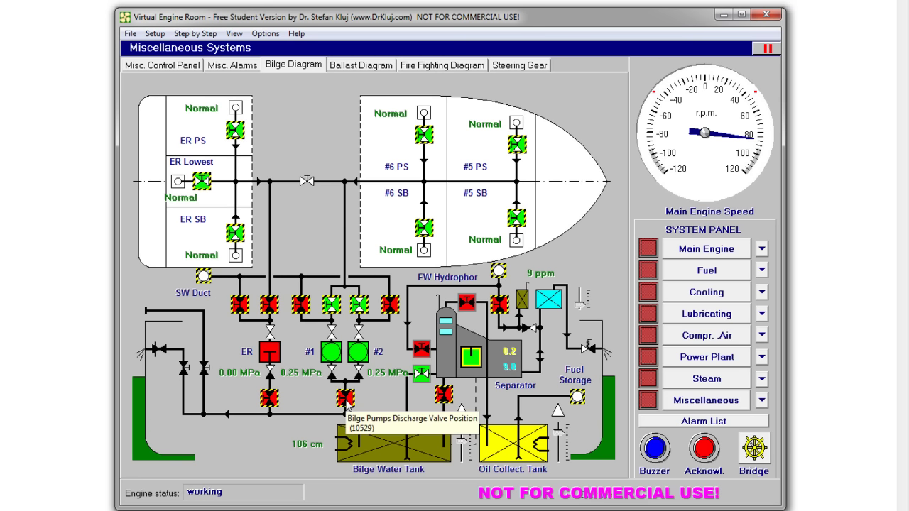
left_click(698, 446)
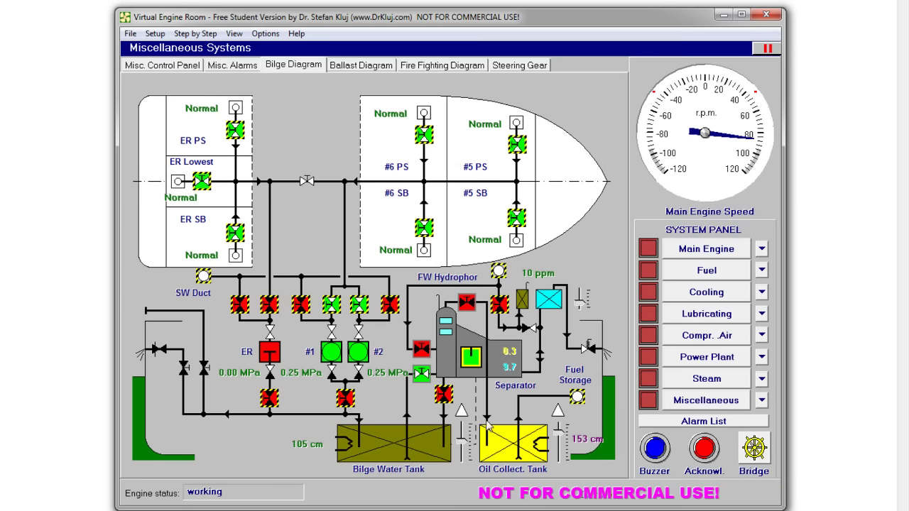
Open the valves from the bilge oil tank to the DO deep tank and start fuel transfer pump #1.
left_click(694, 279)
left_click(358, 69)
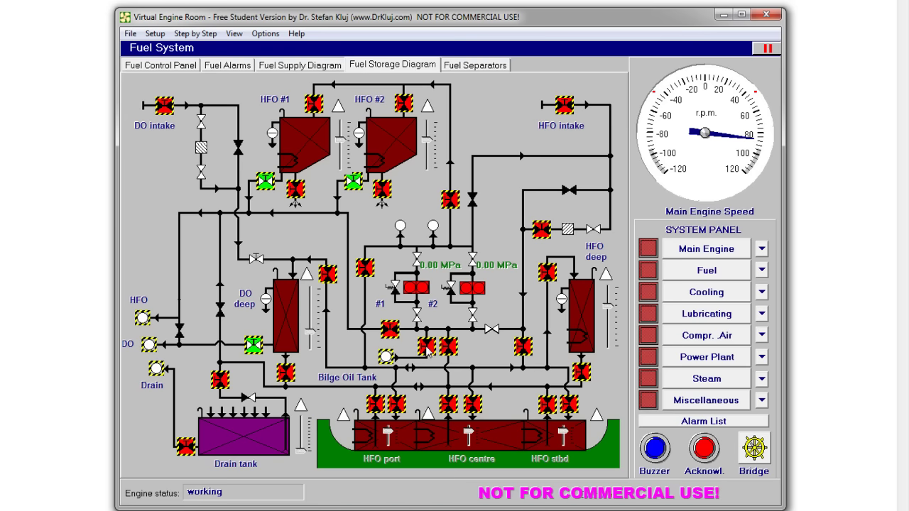
left_click(426, 346)
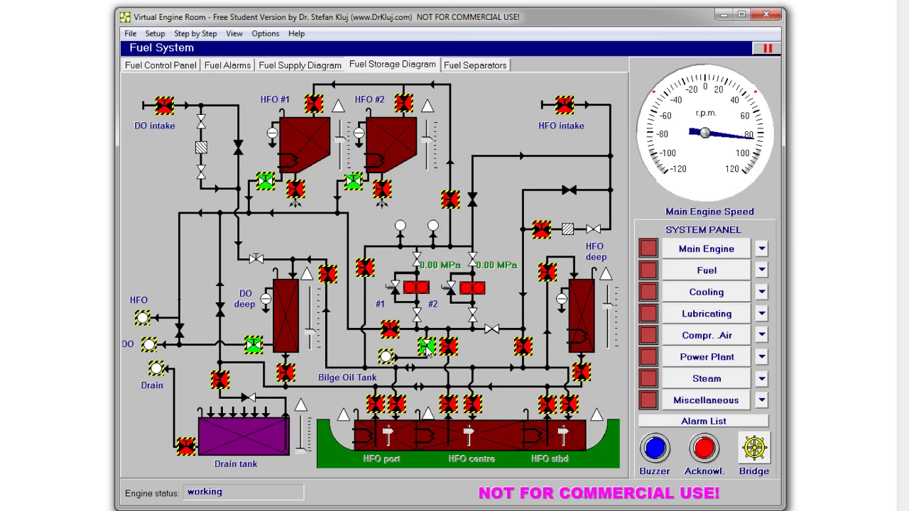
left_click(365, 270)
left_click(328, 279)
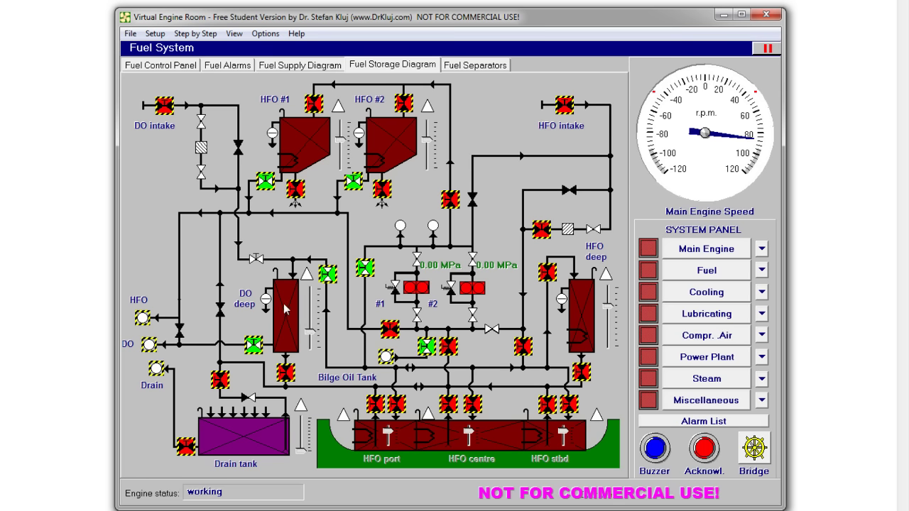
left_click(182, 66)
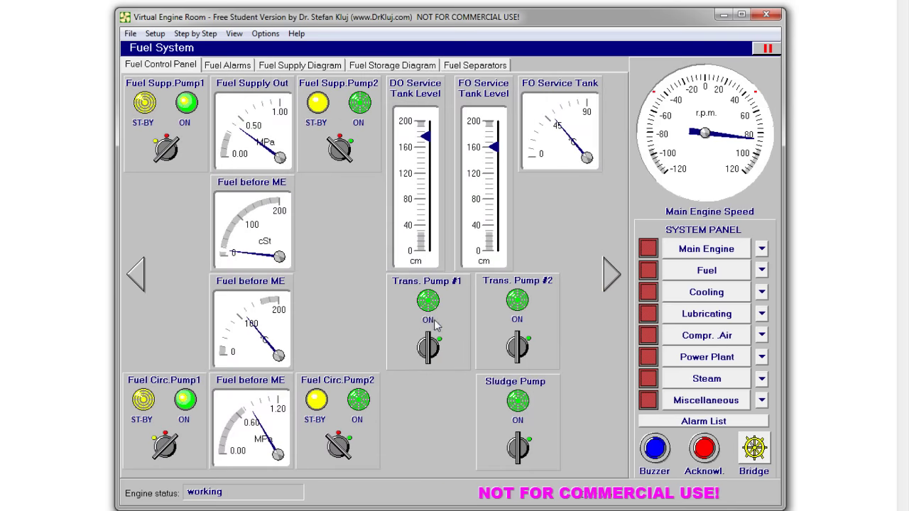
left_click(426, 65)
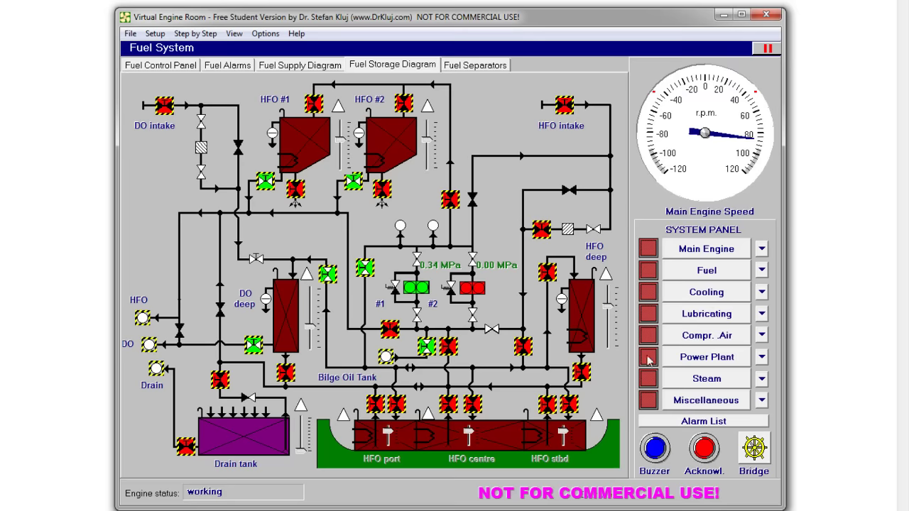
Check the separator on the bilge diagram and reopen the bilge pumps' discharge valve to the bilge water tank.
left_click(648, 400)
left_click(451, 68)
left_click(506, 69)
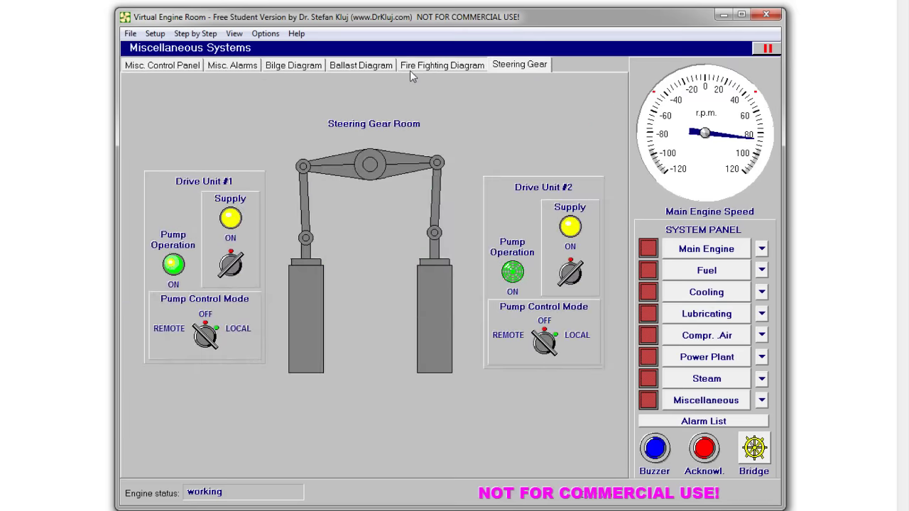
left_click(365, 66)
left_click(307, 66)
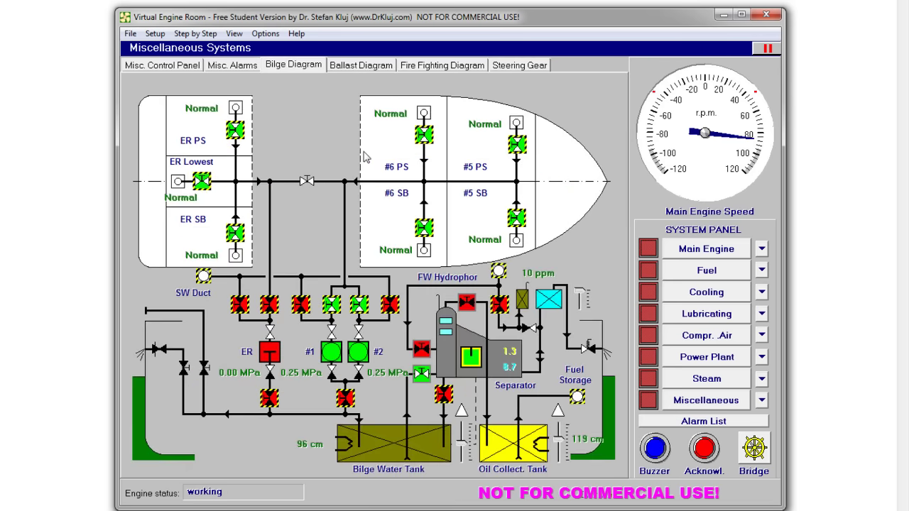
left_click(346, 399)
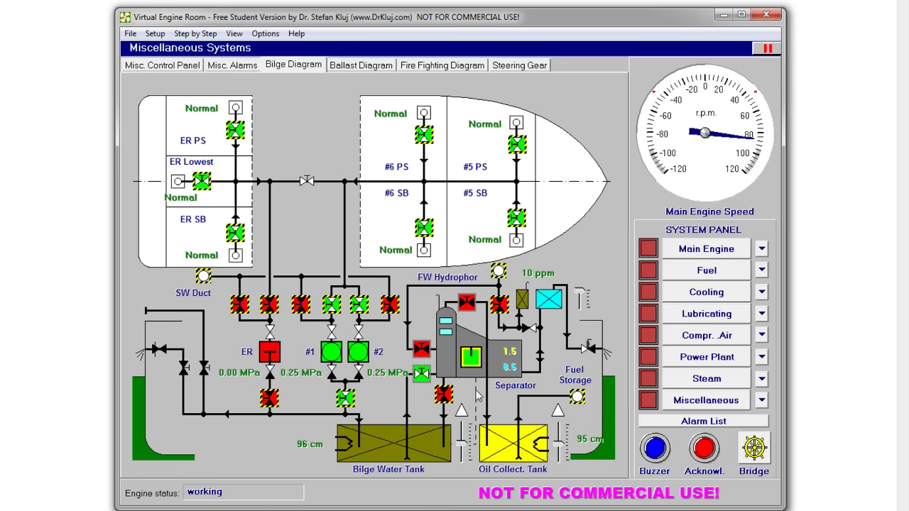
Redirect the bilge oil transfer from the DO deep tank to the HFO deep tank, and close all valves on the transfer line.
left_click(694, 275)
left_click(379, 69)
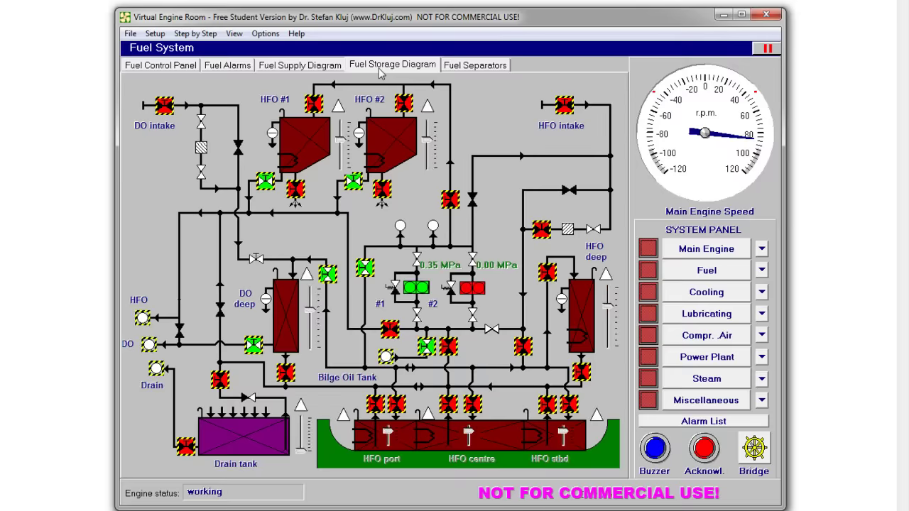
left_click(329, 275)
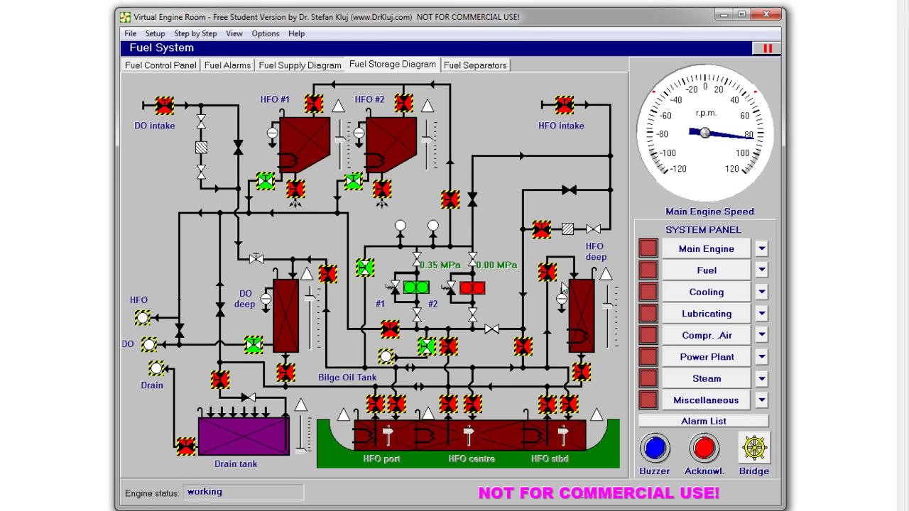
left_click(551, 273)
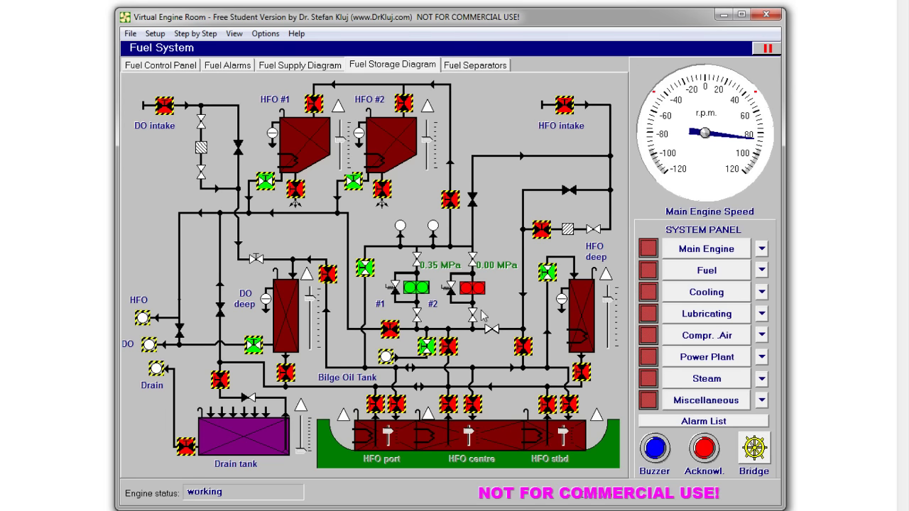
left_click(547, 272)
left_click(365, 268)
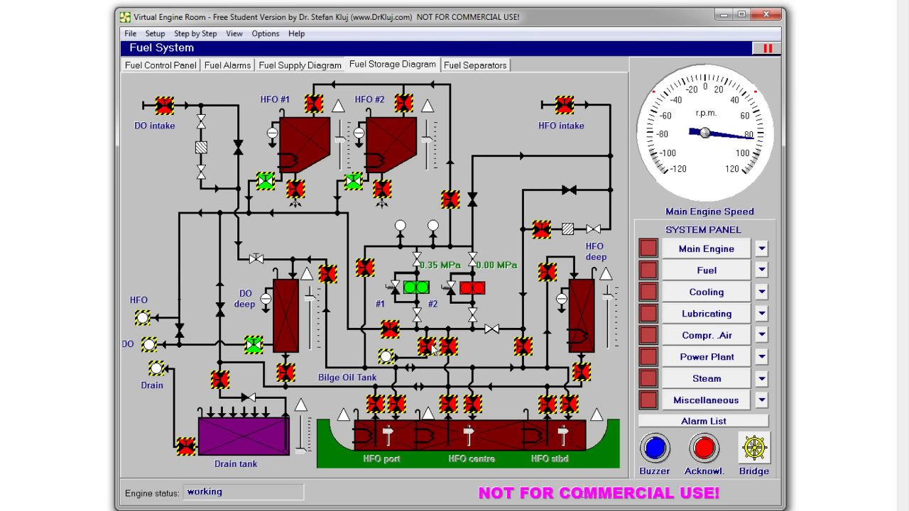
Check and acknowledge the deep tank level alarms, and stop fuel transfer pump #1.
left_click(680, 422)
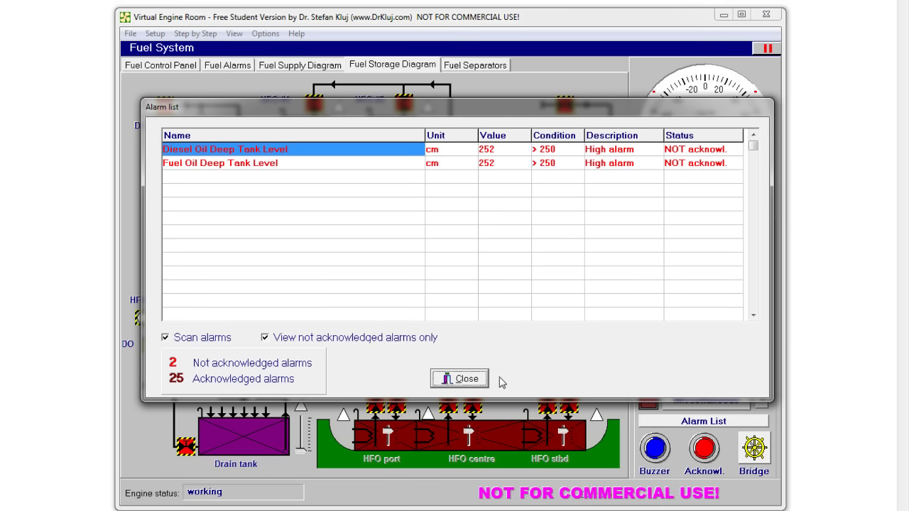
left_click(462, 378)
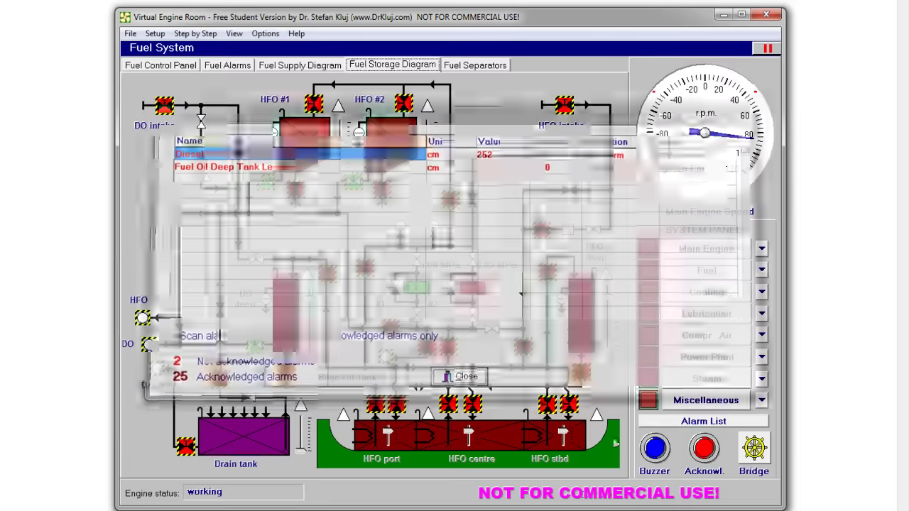
left_click(699, 458)
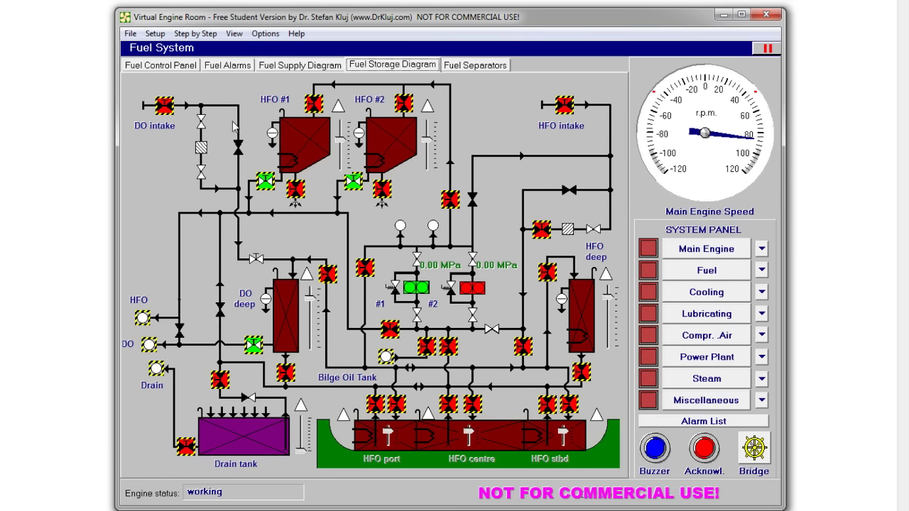
left_click(169, 64)
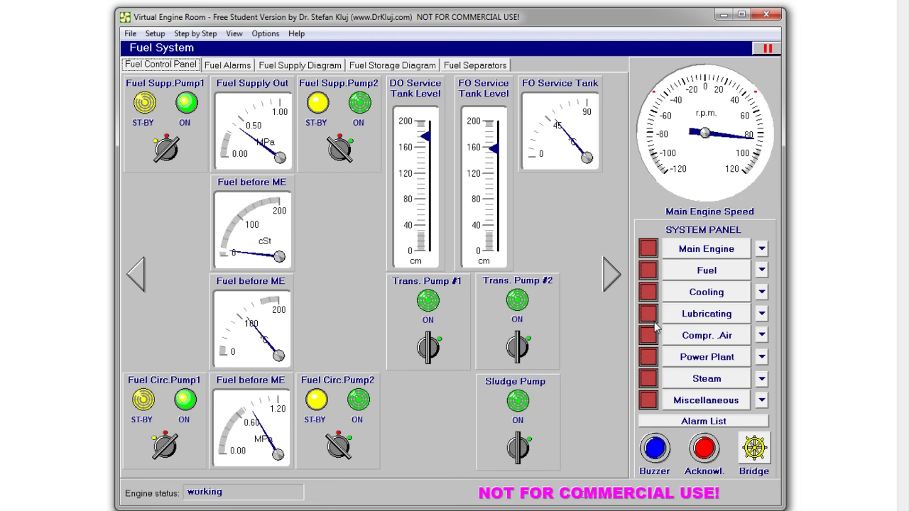
Check the main engine and power plant control panels, and raise the main engine fuel lever to 10.
left_click(702, 250)
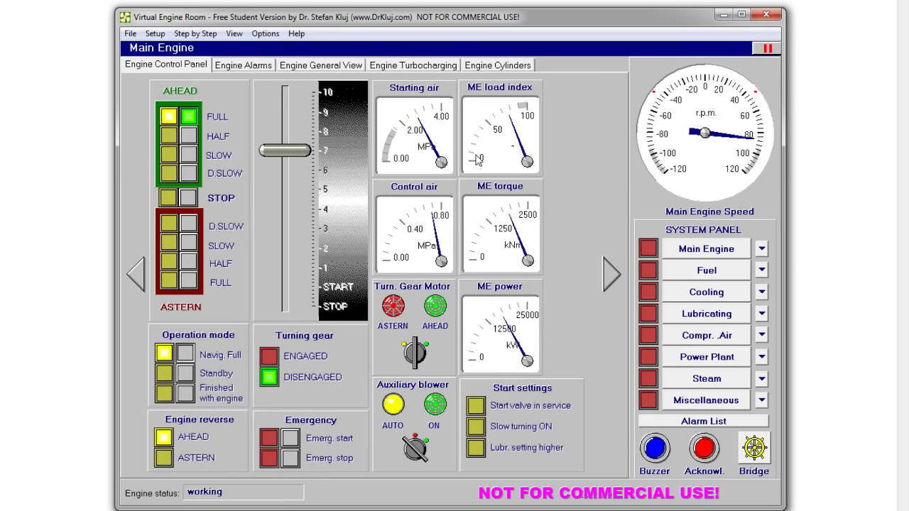
left_click(686, 357)
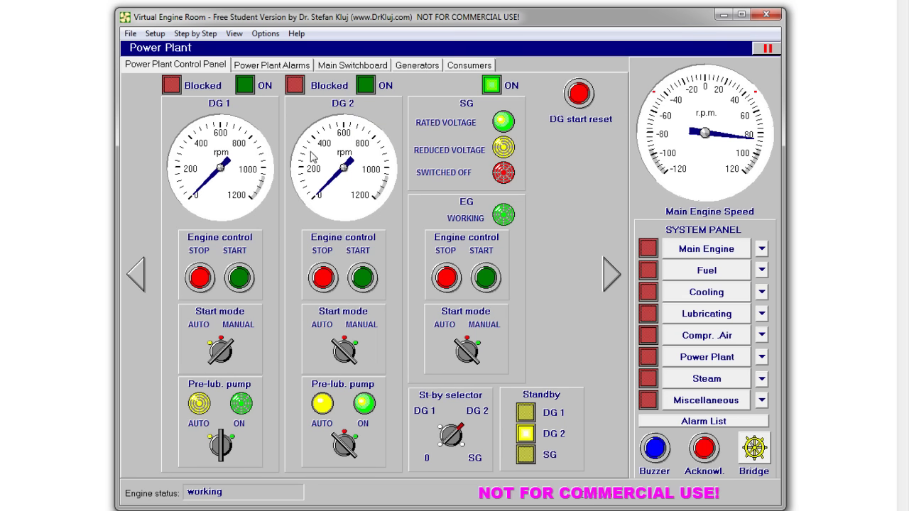
mouse_move(318, 159)
left_click(705, 249)
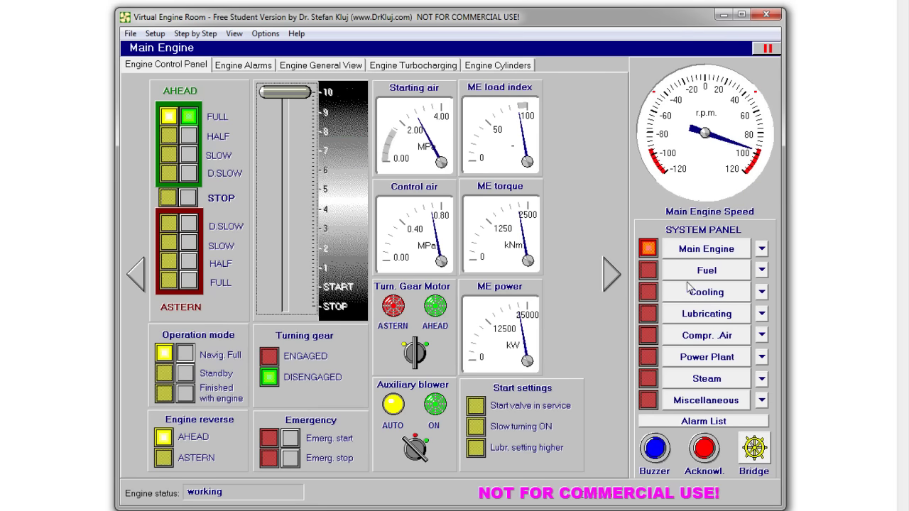
Set the DG 2 start mode to MANUAL, stop DG 2 and acknowledge the alarms.
left_click(695, 360)
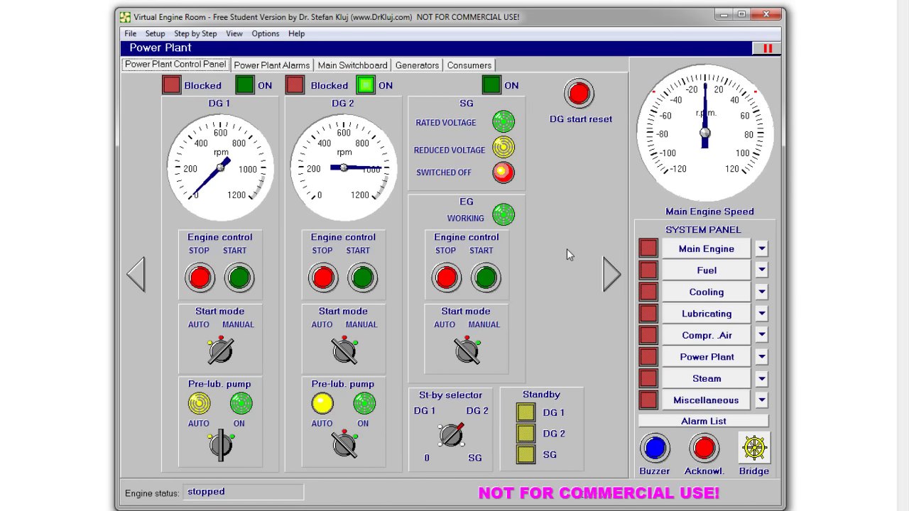
left_click(702, 451)
left_click(345, 339)
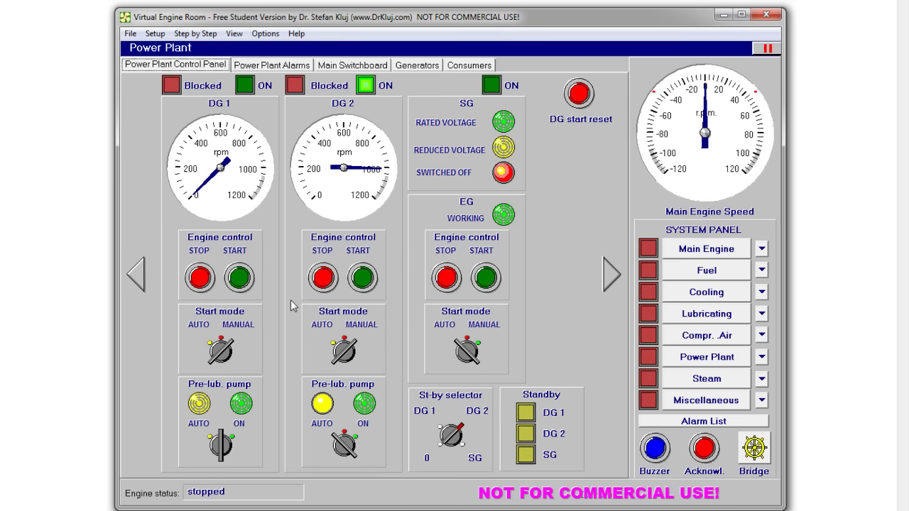
left_click(317, 286)
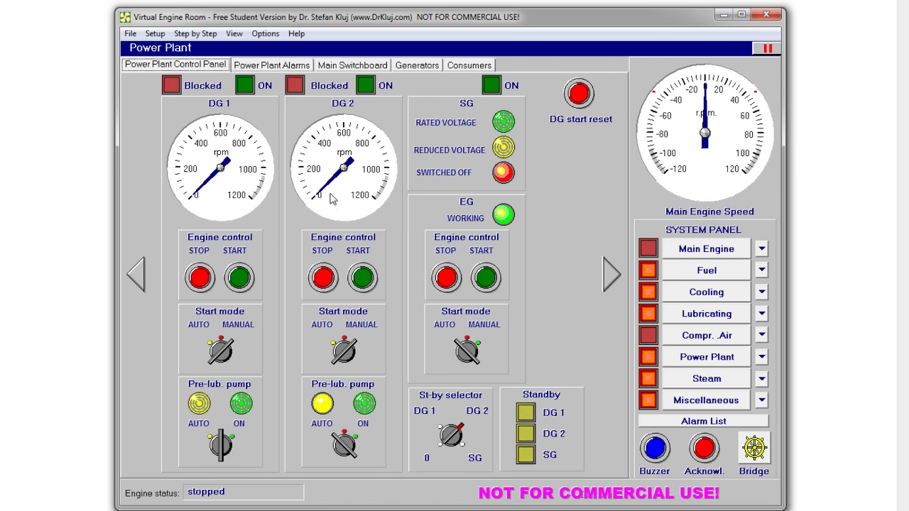
mouse_move(347, 158)
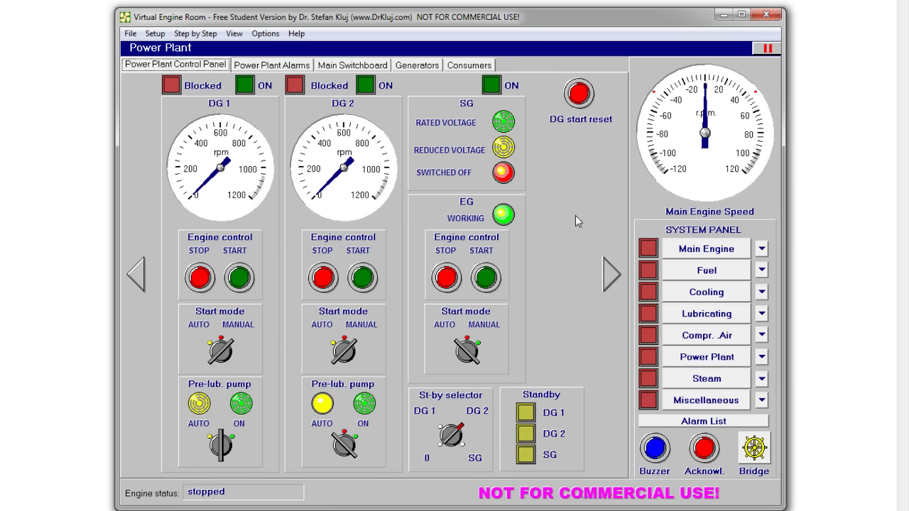
left_click(703, 447)
left_click(699, 451)
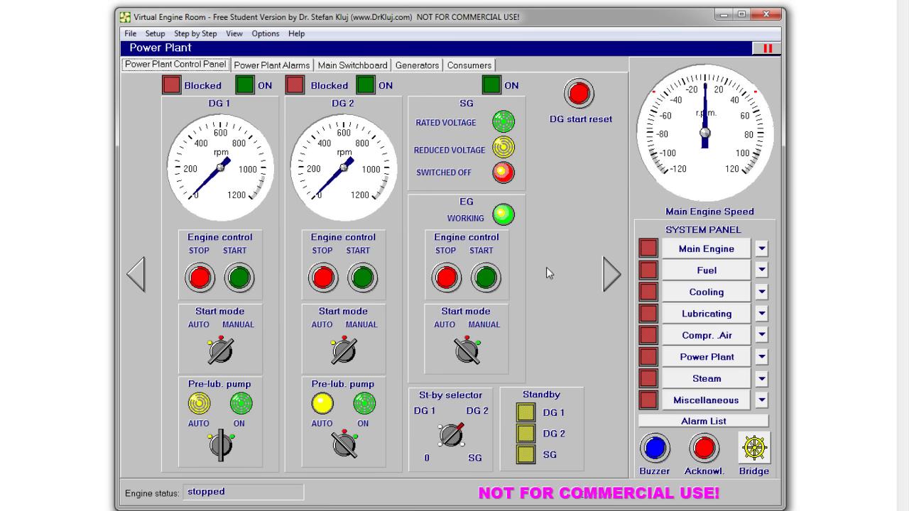